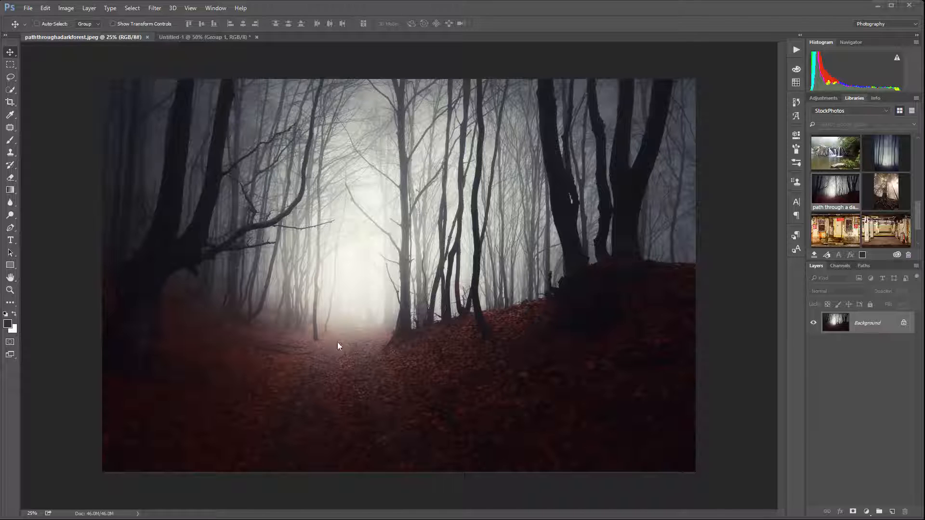
Switch to the Untitled-1 document and examine the cut-out woman's face and upper body up close
{"action": "left_click", "coordinate": [206, 37]}
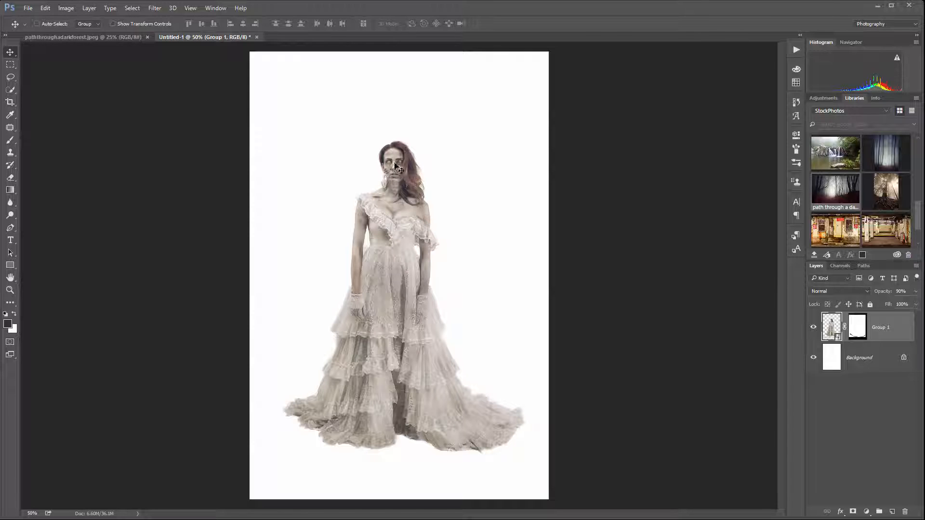
{"action": "scroll", "coordinate": [397, 168], "scroll_direction": "up", "scroll_amount": 3}
{"action": "scroll", "coordinate": [396, 173], "scroll_direction": "up", "scroll_amount": 2}
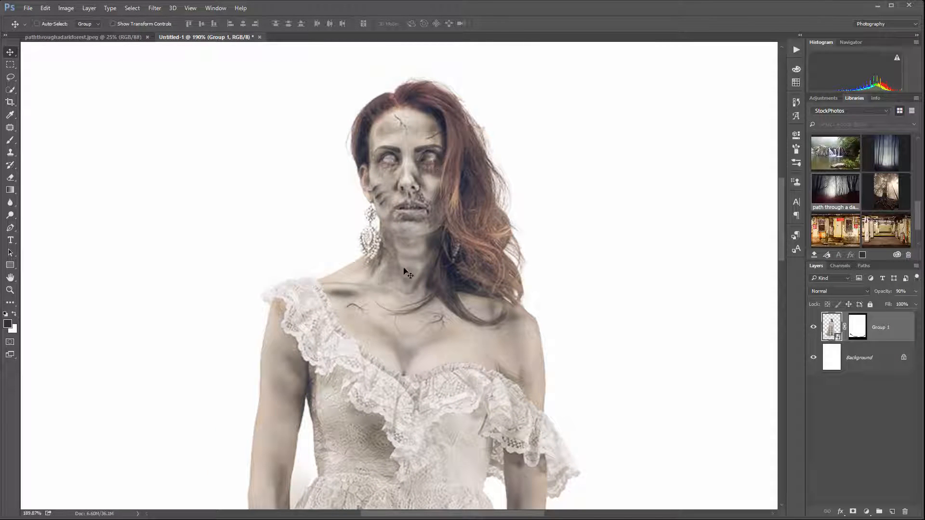
{"action": "scroll", "coordinate": [409, 215], "scroll_direction": "down", "scroll_amount": 3}
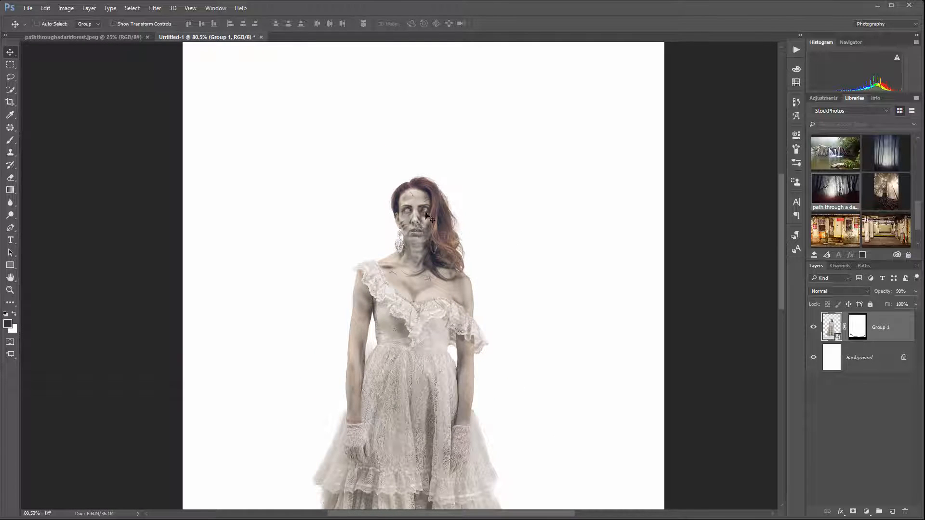
{"action": "scroll", "coordinate": [405, 255], "scroll_direction": "down", "scroll_amount": 3}
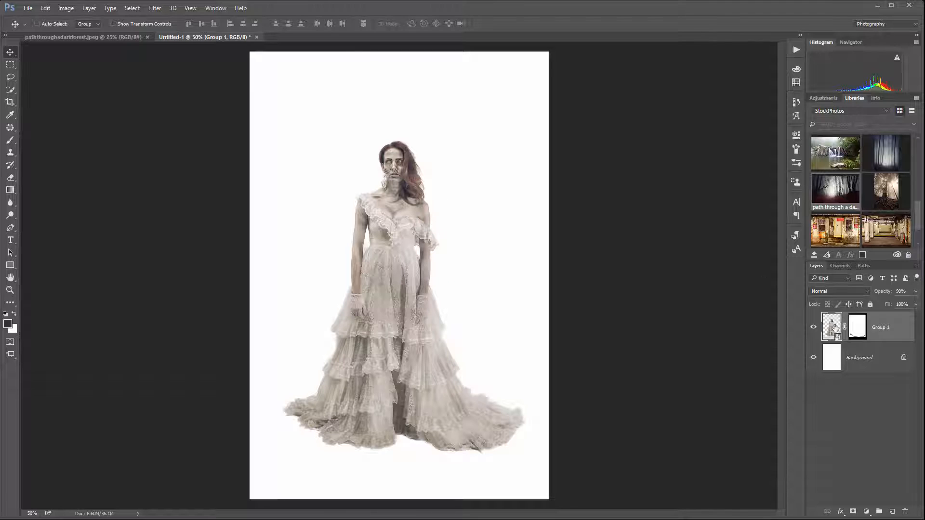
Open the contents of the Group 1 smart object, review its layer stack, and close it without saving changes
{"action": "double_click", "coordinate": [829, 327]}
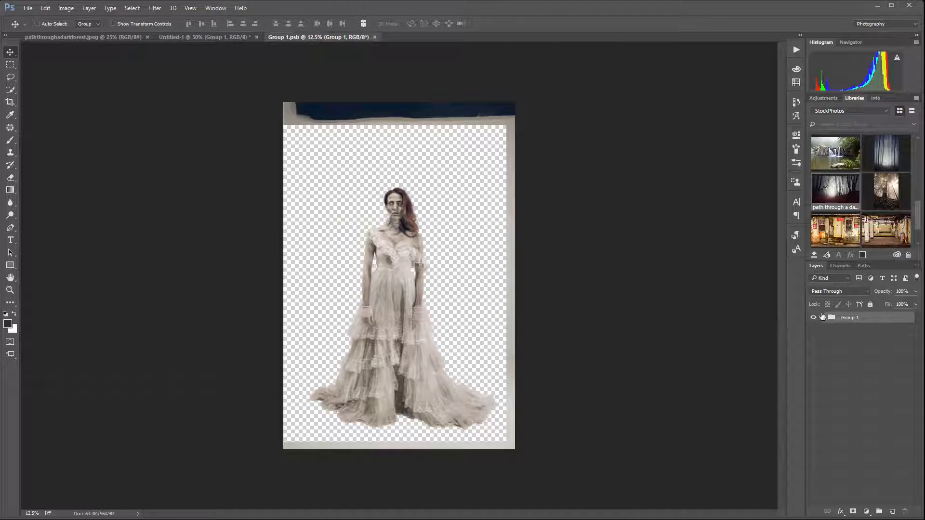
{"action": "left_click", "coordinate": [825, 319]}
{"action": "scroll", "coordinate": [862, 366], "scroll_direction": "down", "scroll_amount": 3}
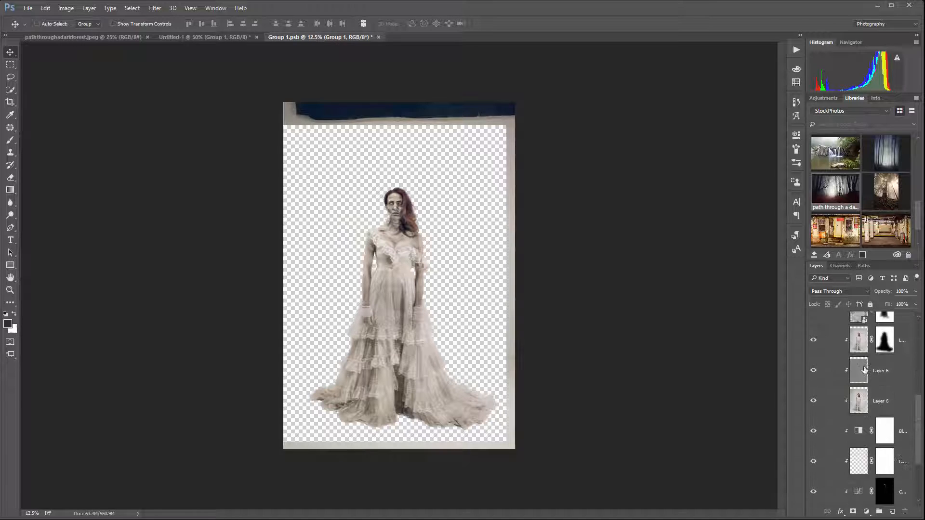
{"action": "scroll", "coordinate": [850, 366], "scroll_direction": "down", "scroll_amount": 3}
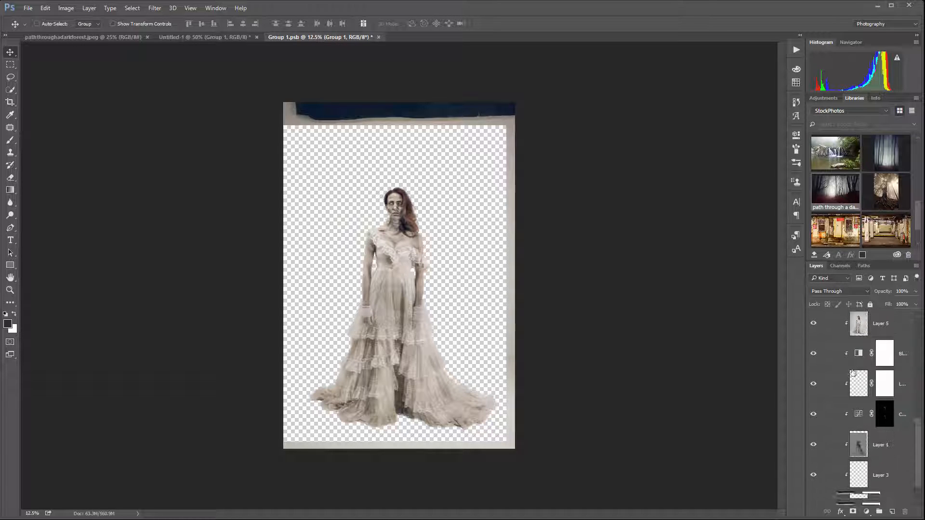
{"action": "scroll", "coordinate": [858, 415], "scroll_direction": "up", "scroll_amount": 6}
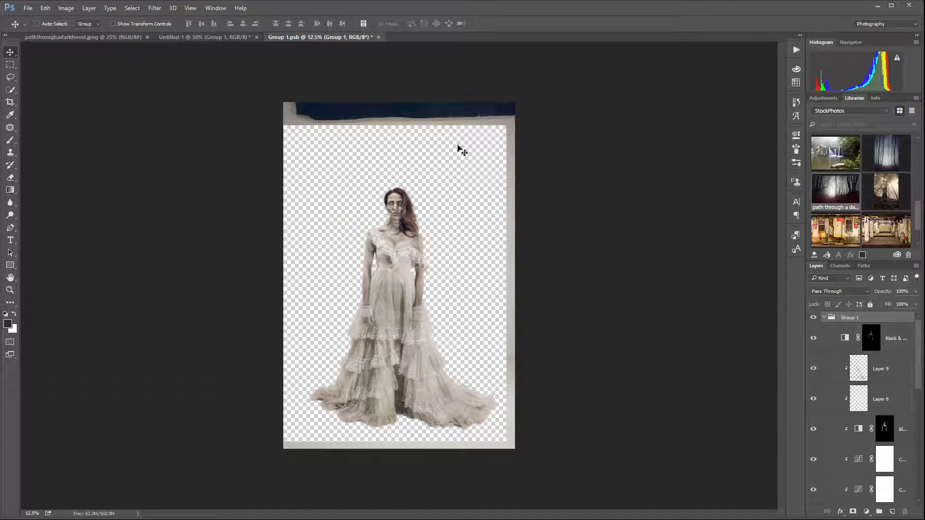
{"action": "left_click", "coordinate": [378, 38]}
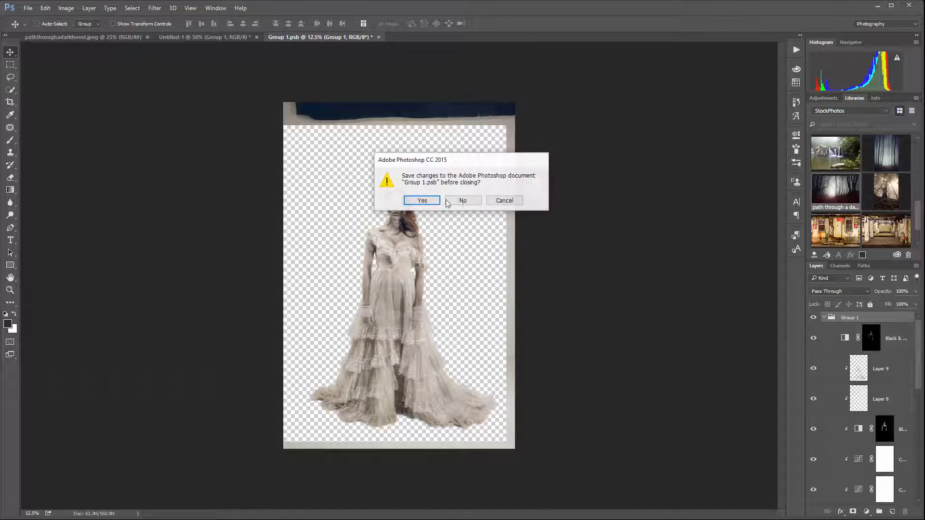
{"action": "left_click", "coordinate": [464, 200]}
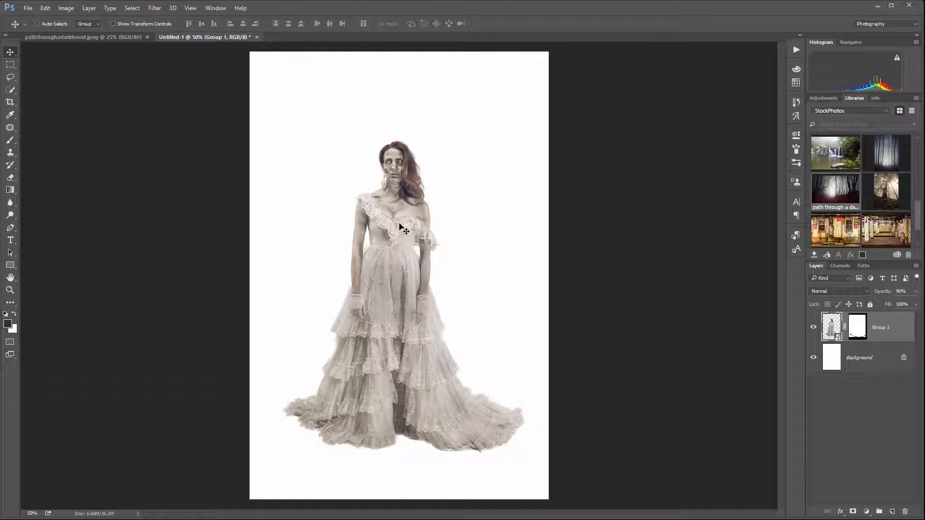
Bring the cut-out woman into the paththroughadarkforest.jpeg document and place her on the path in front of the bright clearing
{"action": "left_click_drag", "start_coordinate": [392, 229], "coordinate": [352, 276]}
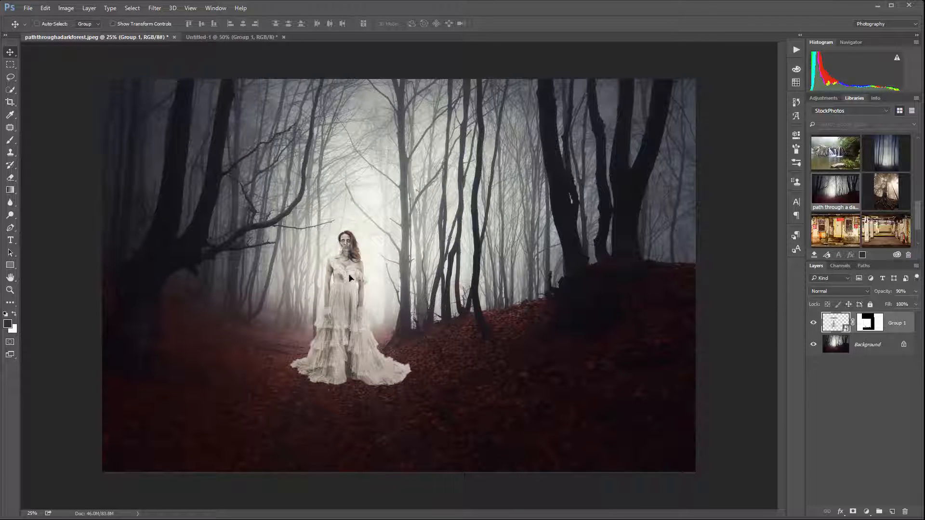
{"action": "mouse_move", "coordinate": [350, 278]}
{"action": "left_mouse_down"}
{"action": "mouse_move", "coordinate": [350, 263]}
{"action": "mouse_move", "coordinate": [350, 288]}
{"action": "left_mouse_up"}
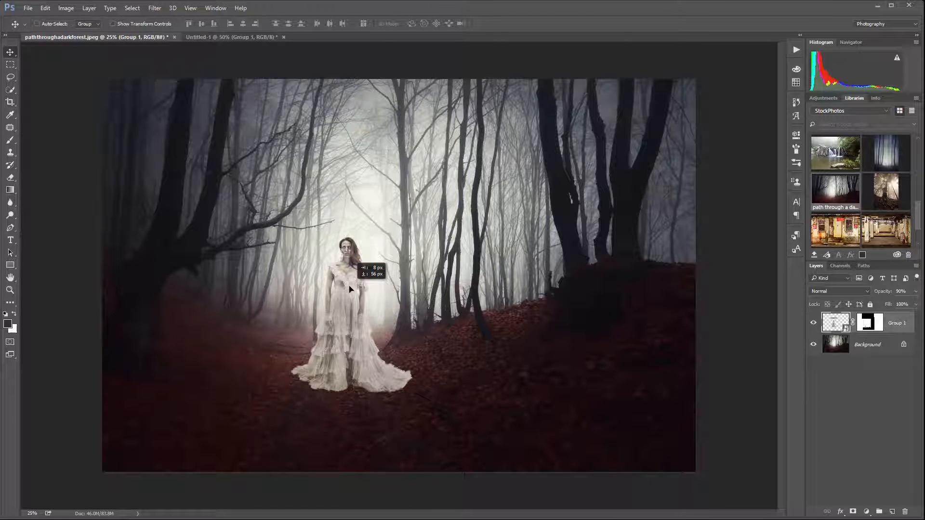
{"action": "mouse_move", "coordinate": [350, 288]}
{"action": "left_mouse_down"}
{"action": "mouse_move", "coordinate": [353, 316]}
{"action": "mouse_move", "coordinate": [354, 302]}
{"action": "left_mouse_up"}
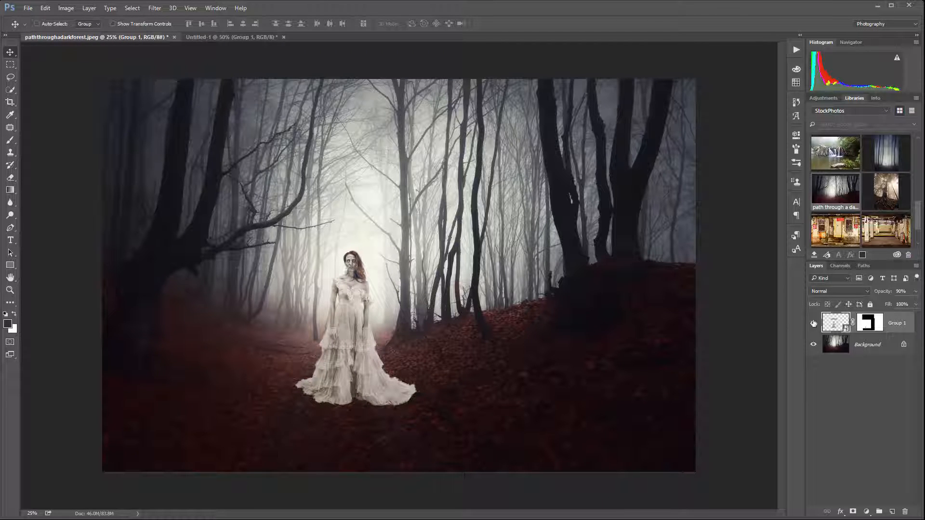
Compare the forest with and without the Group 1 layer and inspect the dress hem against the leafy ground
{"action": "left_click", "coordinate": [814, 324]}
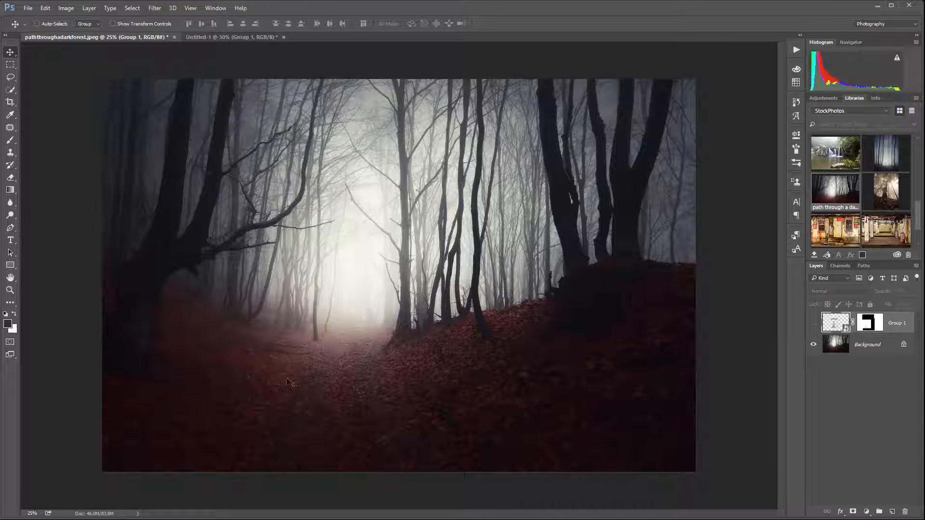
{"action": "left_click", "coordinate": [814, 323]}
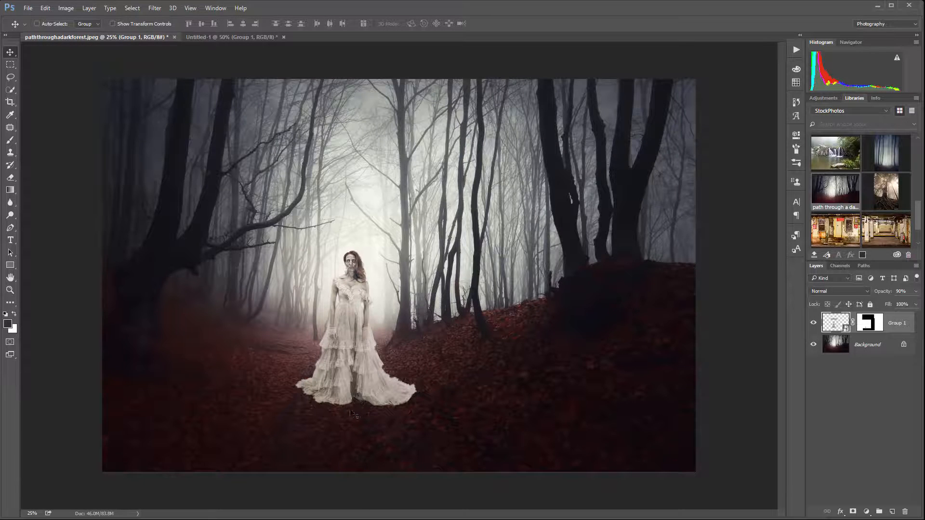
{"action": "scroll", "coordinate": [353, 407], "scroll_direction": "up", "scroll_amount": 3}
{"action": "scroll", "coordinate": [349, 405], "scroll_direction": "up", "scroll_amount": 4}
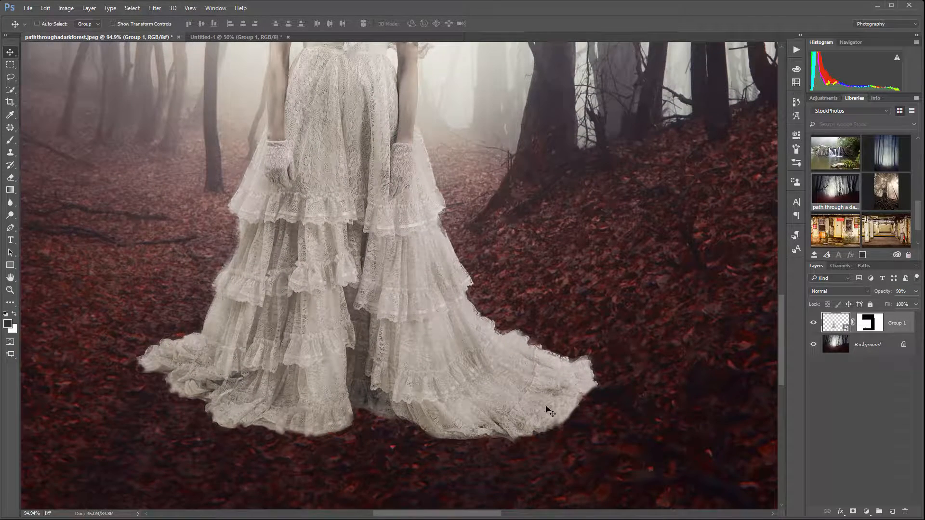
{"action": "scroll", "coordinate": [547, 407], "scroll_direction": "down", "scroll_amount": 4}
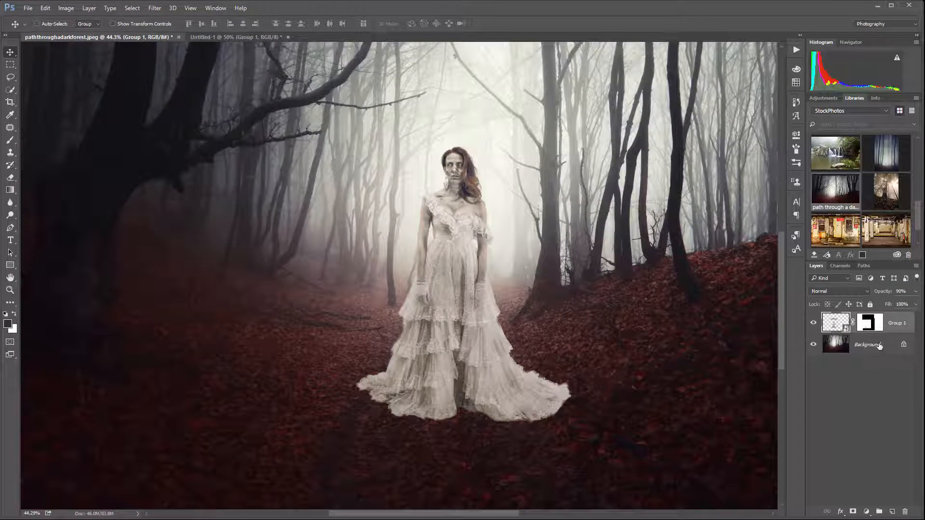
Add a new layer named "shadows" directly above the Background and set its blend mode to Multiply
{"action": "left_click", "coordinate": [879, 346]}
{"action": "left_click", "coordinate": [891, 510]}
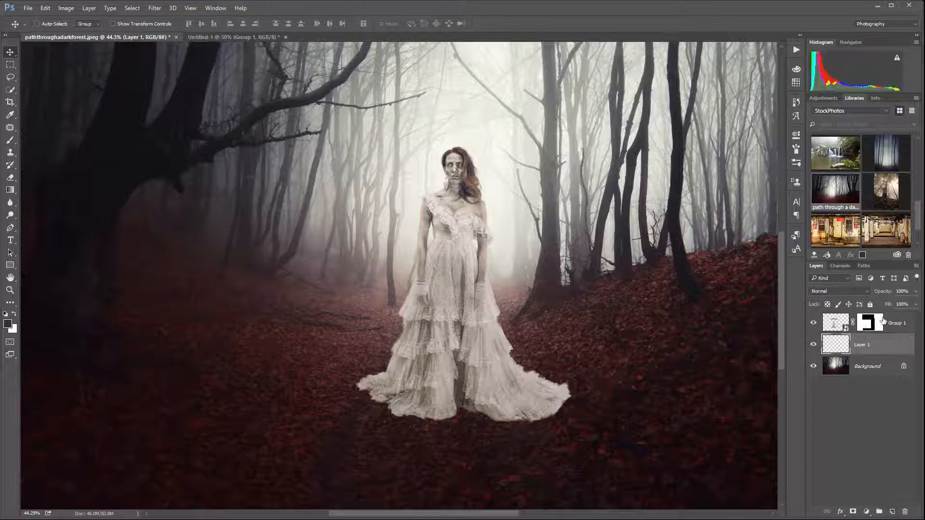
{"action": "left_click", "coordinate": [857, 291]}
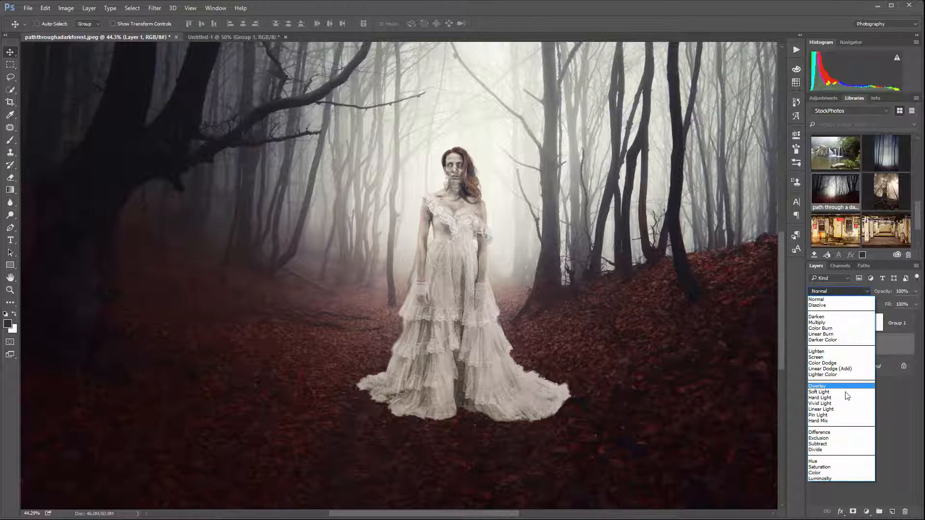
{"action": "left_click", "coordinate": [835, 323]}
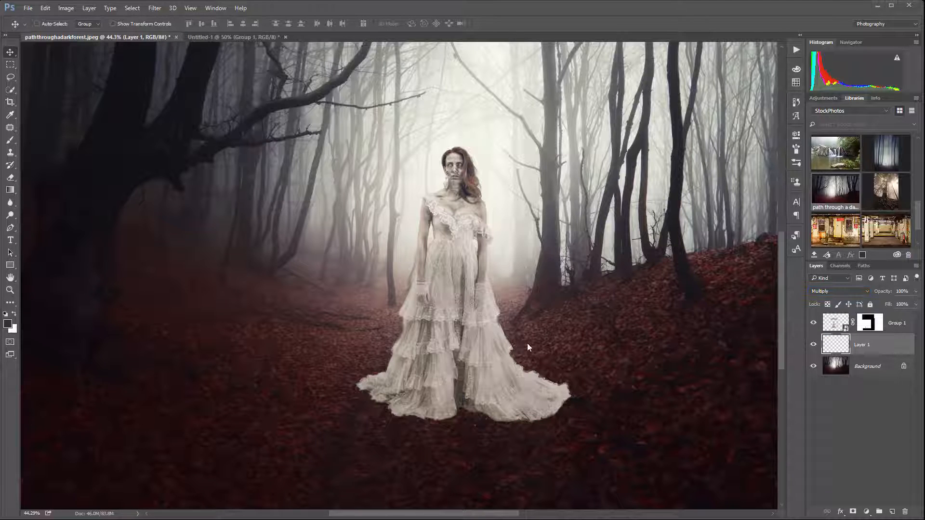
{"action": "double_click", "coordinate": [863, 347]}
{"action": "type", "text": "shadows"}
{"action": "key", "text": "Return"}
Set up the soft Brush tool with 5% opacity and the default black foreground colour
{"action": "scroll", "coordinate": [402, 410], "scroll_direction": "down", "scroll_amount": 2}
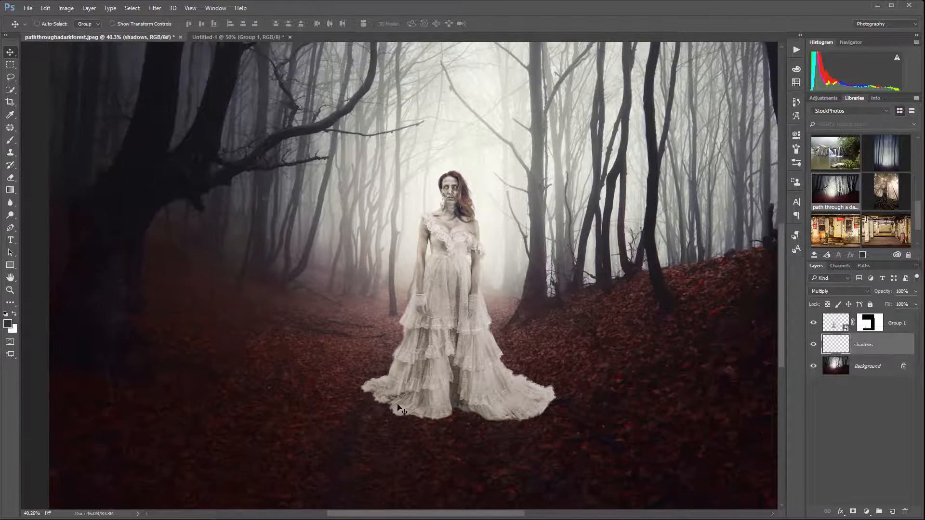
{"action": "left_click", "coordinate": [10, 140]}
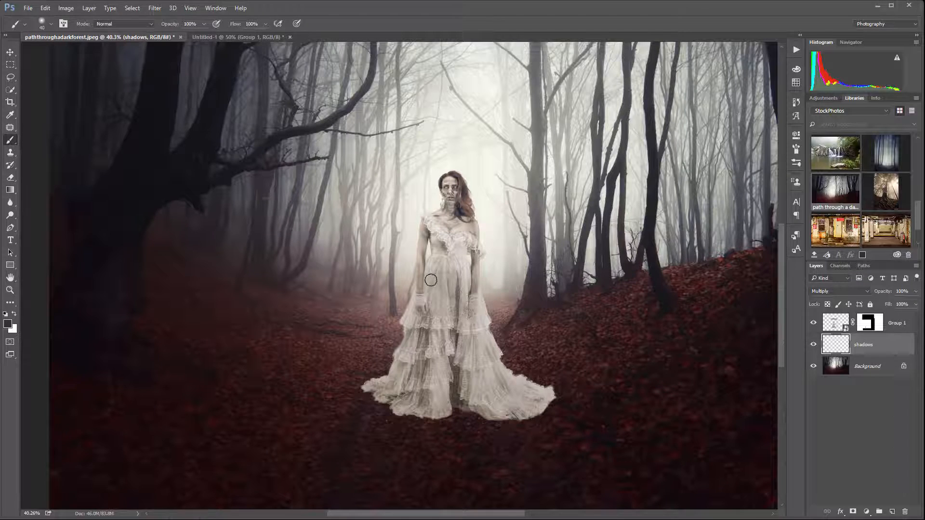
{"action": "right_click", "coordinate": [434, 264]}
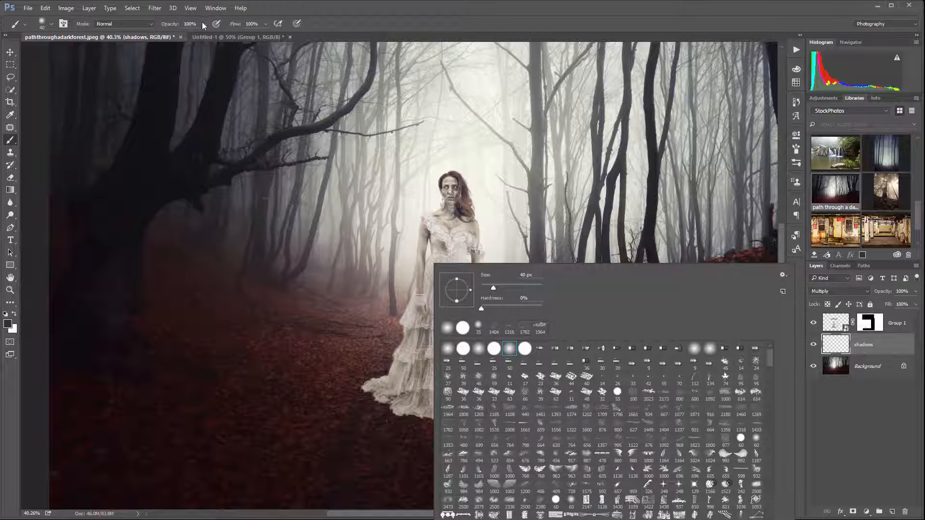
{"action": "left_click", "coordinate": [205, 24]}
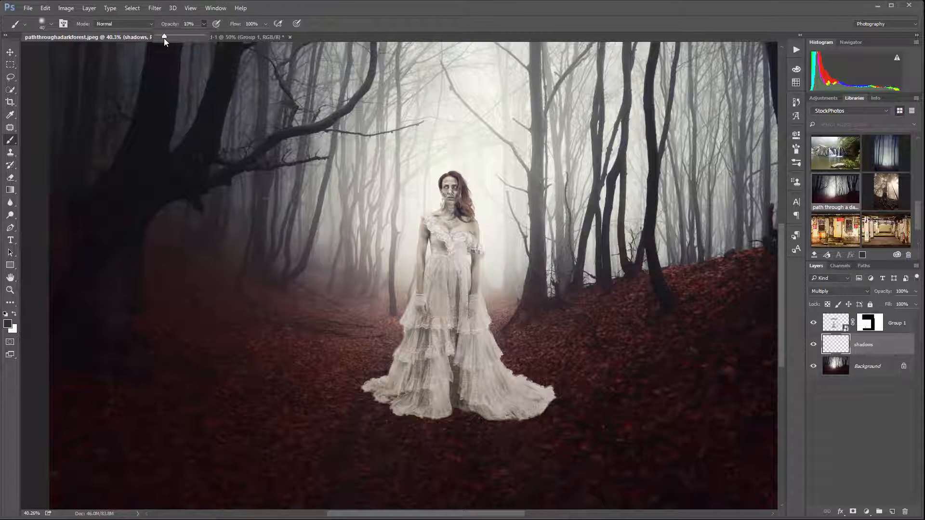
{"action": "left_click_drag", "start_coordinate": [163, 38], "coordinate": [163, 36]}
{"action": "key", "text": "d"}
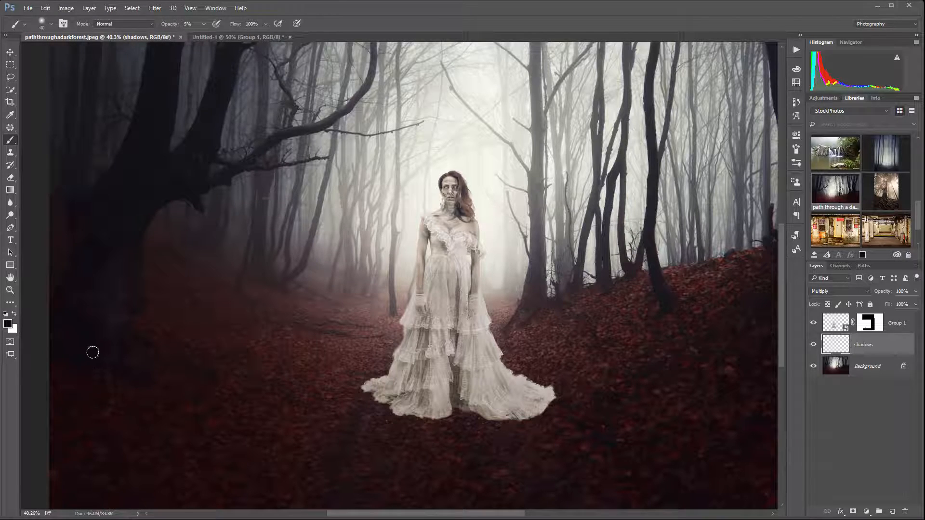
Paint a faint contact shadow along the lower edge of the dress with a 50 px brush on the shadows layer
{"action": "scroll", "coordinate": [444, 436], "scroll_direction": "up", "scroll_amount": 4}
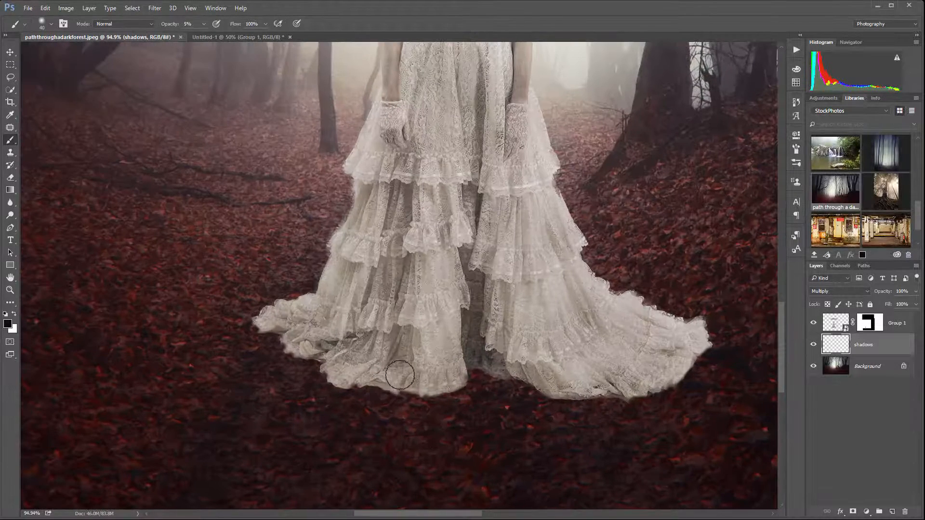
{"action": "key", "text": "bracketright"}
{"action": "mouse_move", "coordinate": [403, 372]}
{"action": "left_mouse_down"}
{"action": "mouse_move", "coordinate": [299, 342]}
{"action": "mouse_move", "coordinate": [370, 376]}
{"action": "mouse_move", "coordinate": [330, 359]}
{"action": "mouse_move", "coordinate": [314, 342]}
{"action": "mouse_move", "coordinate": [323, 340]}
{"action": "mouse_move", "coordinate": [296, 341]}
{"action": "mouse_move", "coordinate": [333, 373]}
{"action": "mouse_move", "coordinate": [363, 368]}
{"action": "mouse_move", "coordinate": [338, 368]}
{"action": "left_mouse_up"}
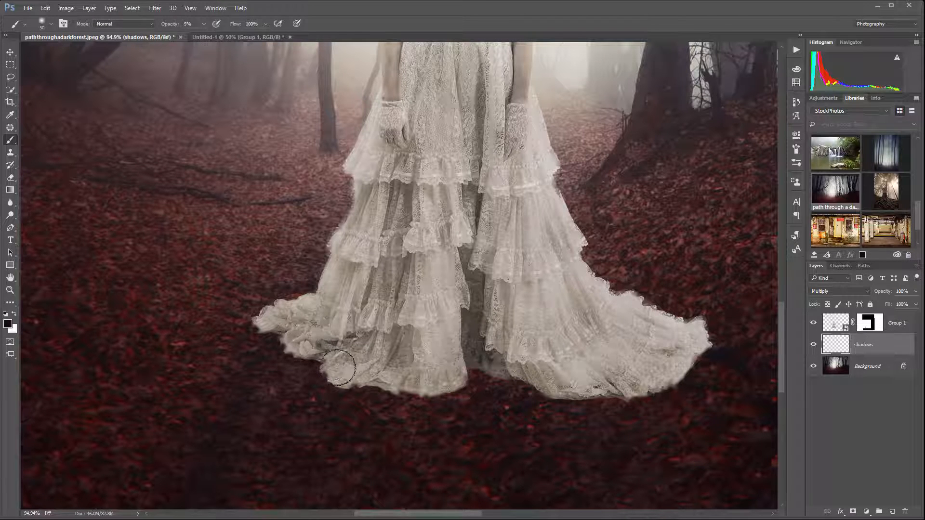
{"action": "mouse_move", "coordinate": [486, 377]}
{"action": "left_mouse_down"}
{"action": "mouse_move", "coordinate": [443, 380]}
{"action": "mouse_move", "coordinate": [460, 394]}
{"action": "mouse_move", "coordinate": [519, 377]}
{"action": "mouse_move", "coordinate": [463, 364]}
{"action": "mouse_move", "coordinate": [460, 386]}
{"action": "mouse_move", "coordinate": [483, 371]}
{"action": "mouse_move", "coordinate": [484, 381]}
{"action": "mouse_move", "coordinate": [394, 399]}
{"action": "mouse_move", "coordinate": [406, 404]}
{"action": "mouse_move", "coordinate": [493, 377]}
{"action": "mouse_move", "coordinate": [438, 398]}
{"action": "mouse_move", "coordinate": [476, 377]}
{"action": "mouse_move", "coordinate": [372, 377]}
{"action": "mouse_move", "coordinate": [399, 393]}
{"action": "mouse_move", "coordinate": [426, 380]}
{"action": "mouse_move", "coordinate": [510, 373]}
{"action": "mouse_move", "coordinate": [542, 395]}
{"action": "mouse_move", "coordinate": [520, 372]}
{"action": "mouse_move", "coordinate": [660, 384]}
{"action": "mouse_move", "coordinate": [632, 395]}
{"action": "mouse_move", "coordinate": [656, 382]}
{"action": "mouse_move", "coordinate": [665, 389]}
{"action": "mouse_move", "coordinate": [705, 346]}
{"action": "mouse_move", "coordinate": [683, 366]}
{"action": "mouse_move", "coordinate": [601, 385]}
{"action": "mouse_move", "coordinate": [633, 393]}
{"action": "mouse_move", "coordinate": [663, 388]}
{"action": "mouse_move", "coordinate": [444, 381]}
{"action": "mouse_move", "coordinate": [316, 352]}
{"action": "left_mouse_up"}
Set the brush opacity to 10% and deepen the shadow beneath the dress hem, checking it against the surrounding forest floor
{"action": "key", "text": "1"}
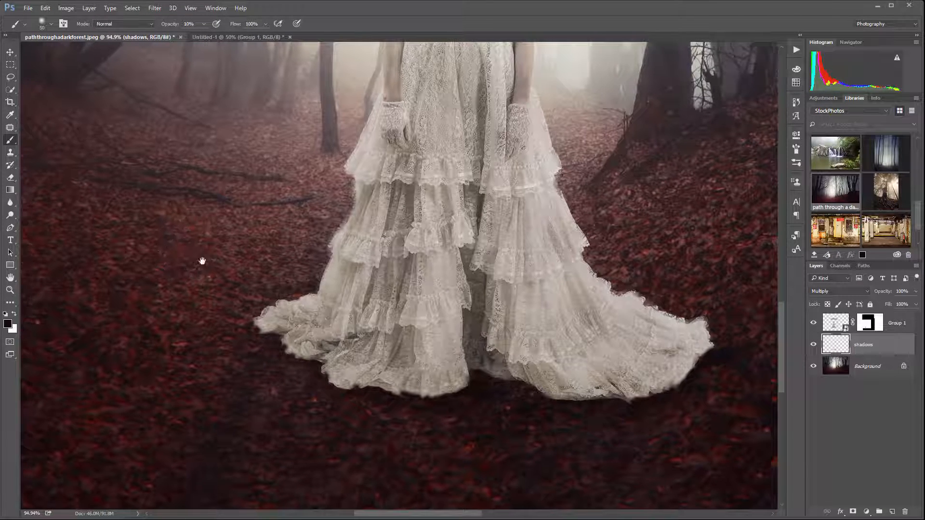
{"action": "left_click_drag", "start_coordinate": [202, 260], "coordinate": [357, 334]}
{"action": "left_click_drag", "start_coordinate": [260, 171], "coordinate": [392, 161]}
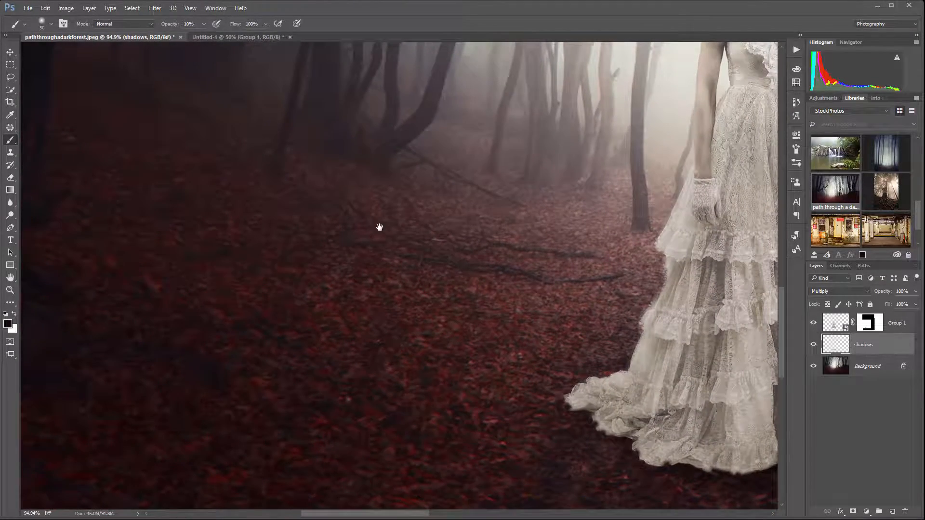
{"action": "left_click_drag", "start_coordinate": [422, 240], "coordinate": [761, 159]}
{"action": "left_click_drag", "start_coordinate": [500, 269], "coordinate": [238, 180]}
{"action": "left_click_drag", "start_coordinate": [713, 409], "coordinate": [511, 353]}
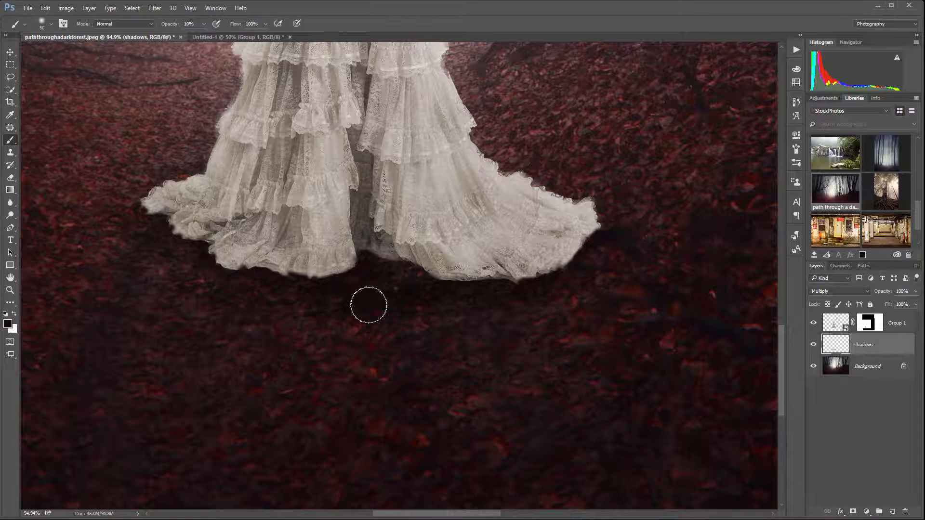
Enlarge the brush to 125 px and spread the soft shadow over the ground in front of the dress
{"action": "scroll", "coordinate": [350, 281], "scroll_direction": "down", "scroll_amount": 3}
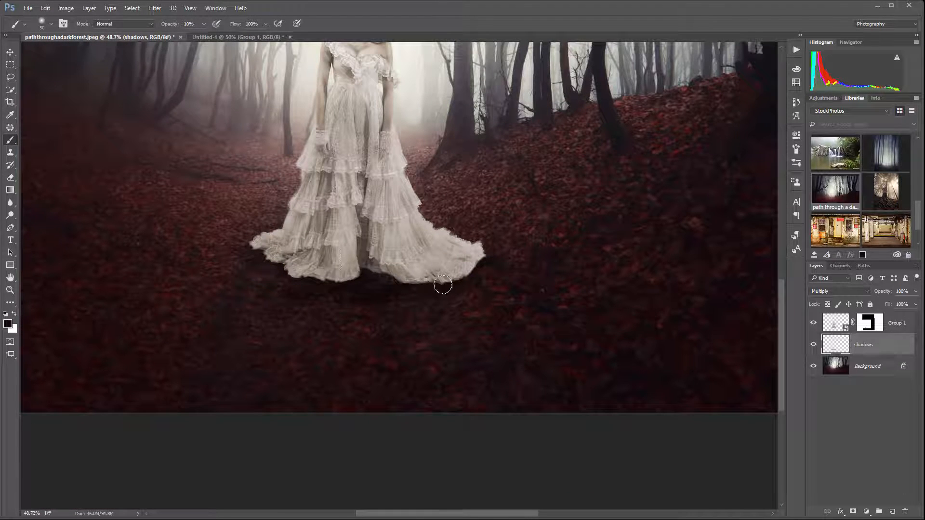
{"action": "scroll", "coordinate": [332, 252], "scroll_direction": "down", "scroll_amount": 2}
{"action": "scroll", "coordinate": [248, 281], "scroll_direction": "up", "scroll_amount": 3}
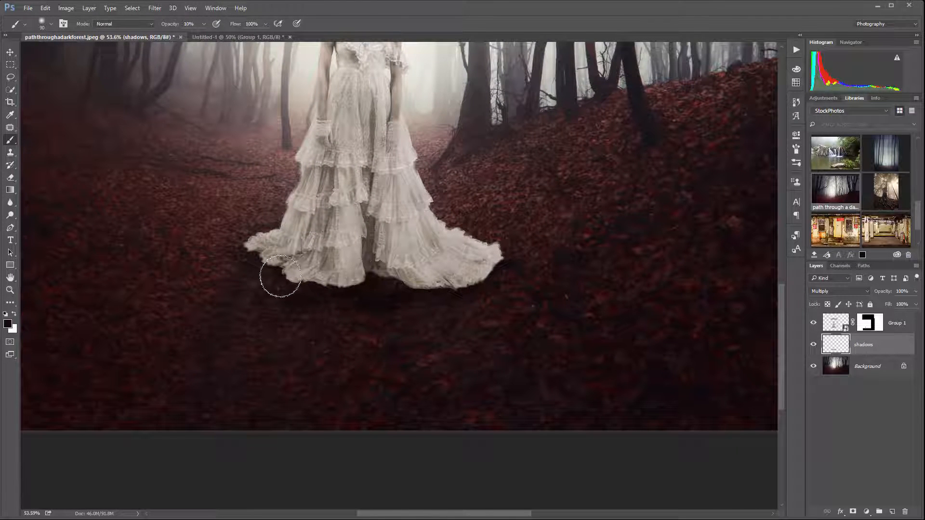
{"action": "key", "text": "bracketright"}
{"action": "key", "text": "bracketright"}
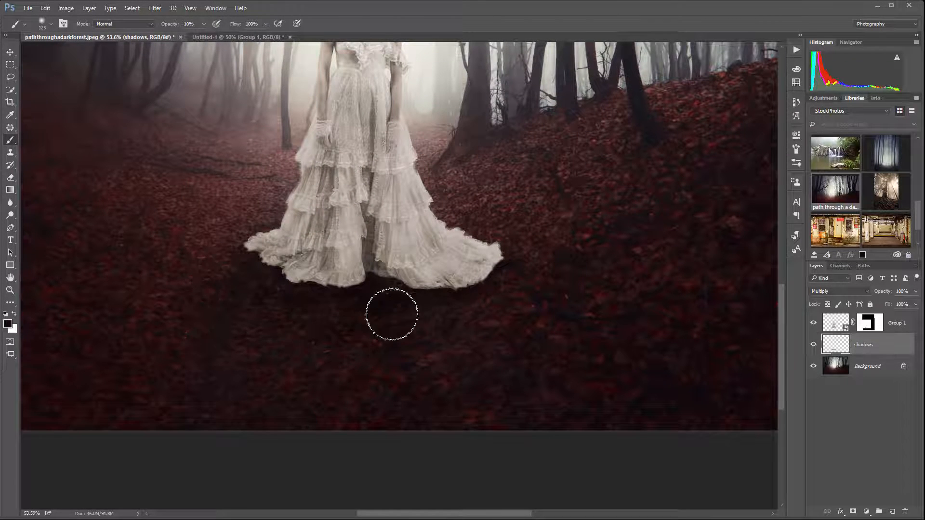
{"action": "left_click_drag", "start_coordinate": [392, 314], "coordinate": [419, 304]}
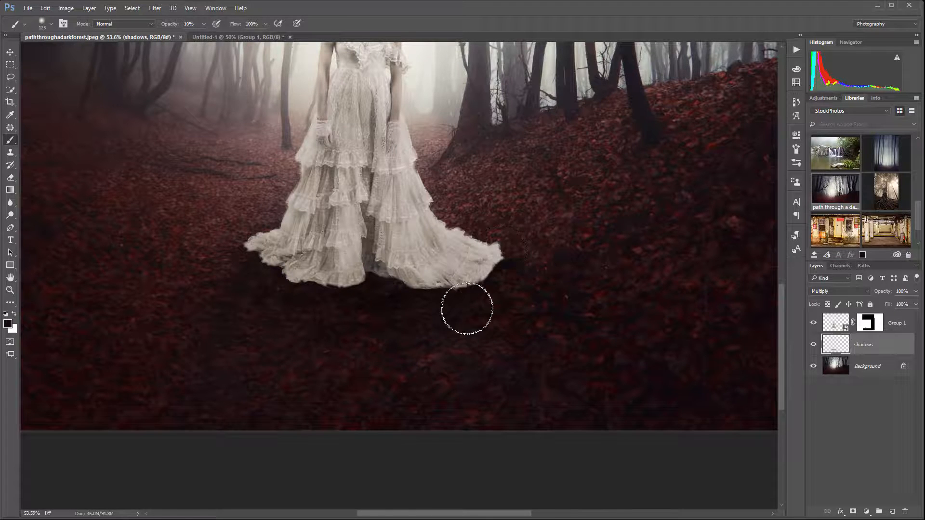
Compare the ground with and without the shadows layer and reduce that layer's opacity to 77%
{"action": "scroll", "coordinate": [272, 298], "scroll_direction": "up", "scroll_amount": 2}
{"action": "left_click", "coordinate": [813, 345]}
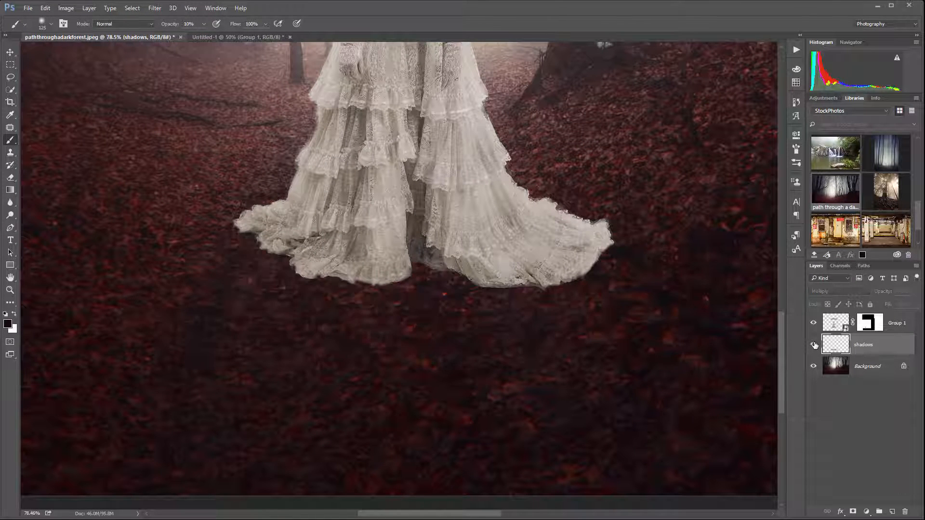
{"action": "left_click", "coordinate": [813, 345]}
{"action": "left_click", "coordinate": [813, 345]}
{"action": "left_click", "coordinate": [812, 345]}
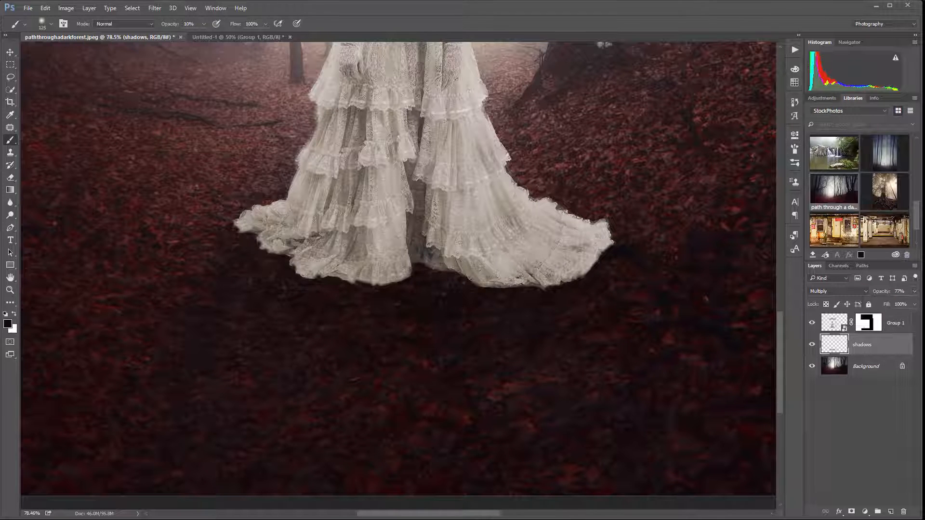
{"action": "scroll", "coordinate": [428, 176], "scroll_direction": "down", "scroll_amount": 3}
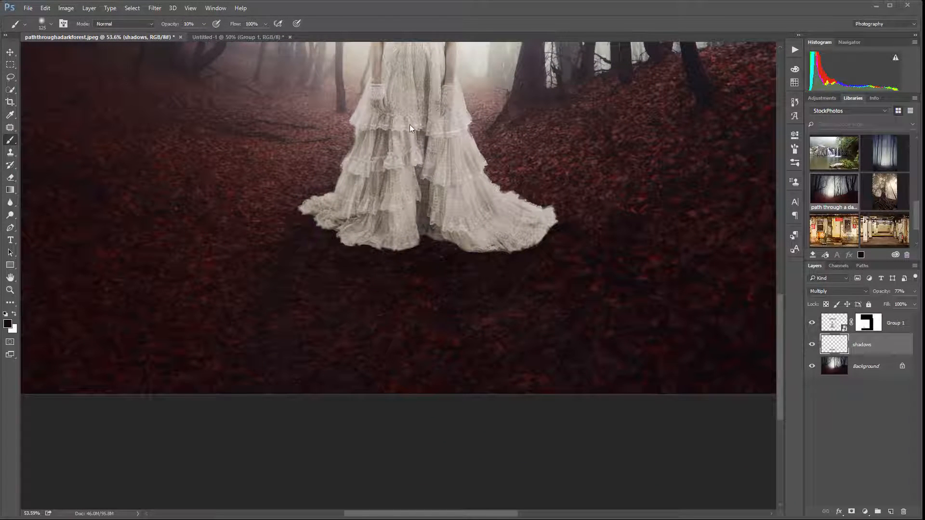
Add a new layer named "top shadows" above the woman's Group 1 layer and clip it to her
{"action": "mouse_move", "coordinate": [419, 153]}
{"action": "left_mouse_down"}
{"action": "mouse_move", "coordinate": [434, 336]}
{"action": "mouse_move", "coordinate": [414, 306]}
{"action": "mouse_move", "coordinate": [383, 285]}
{"action": "left_mouse_up"}
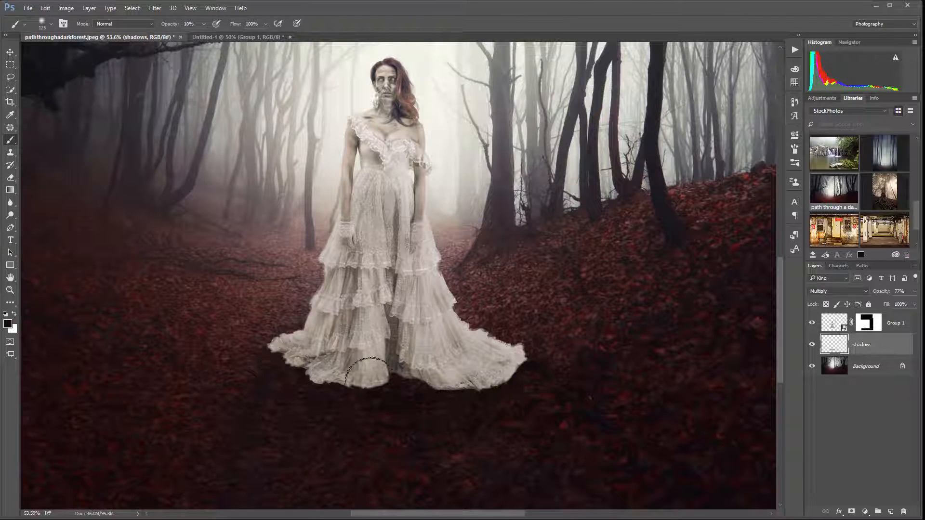
{"action": "left_click", "coordinate": [892, 321]}
{"action": "left_click", "coordinate": [878, 512]}
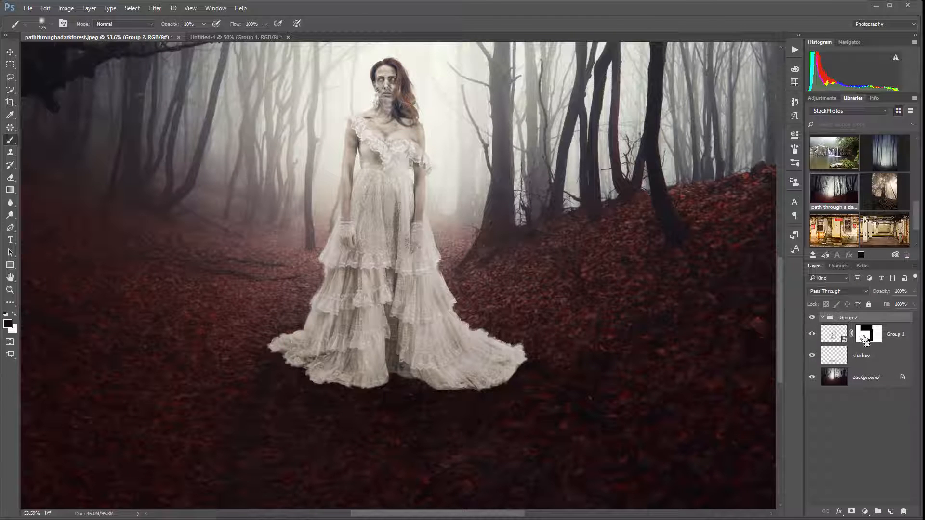
{"action": "key", "text": "ctrl+z"}
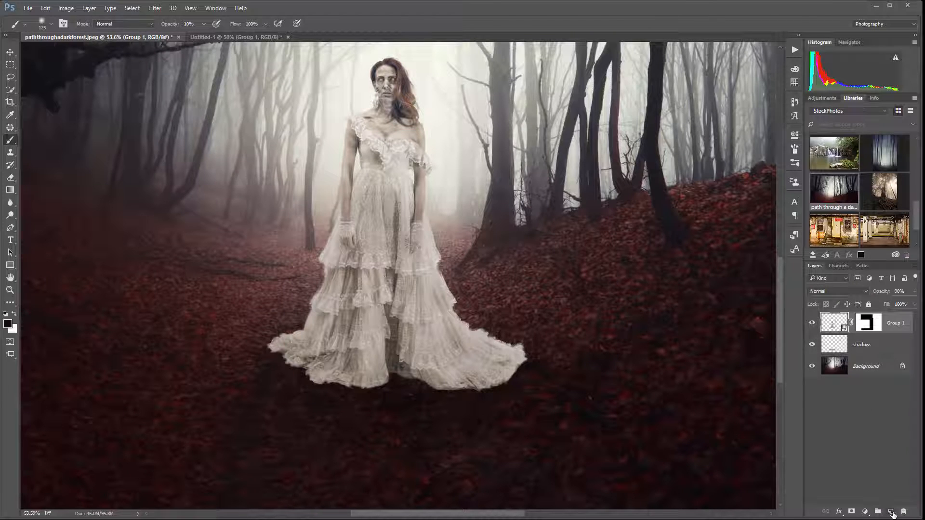
{"action": "left_click", "coordinate": [890, 512]}
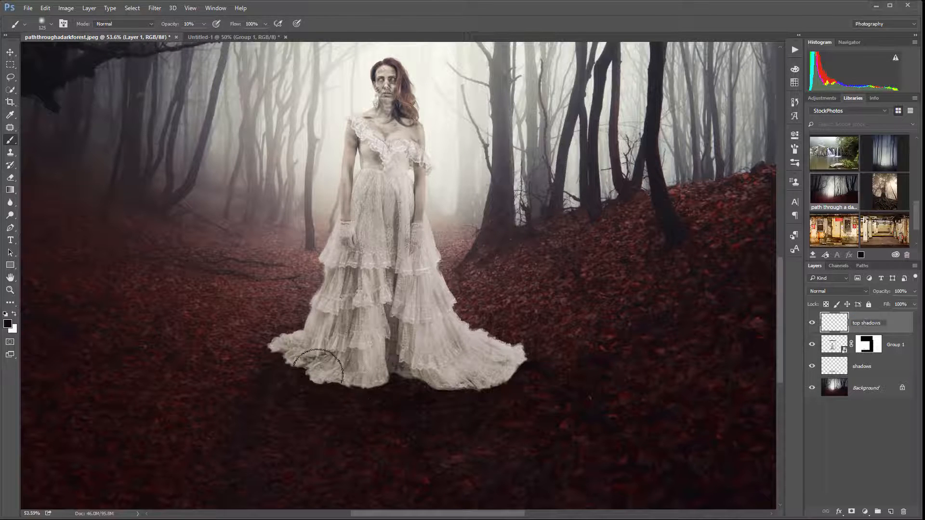
{"action": "left_click", "coordinate": [893, 326]}
{"action": "left_click", "coordinate": [847, 334], "text": "alt"}
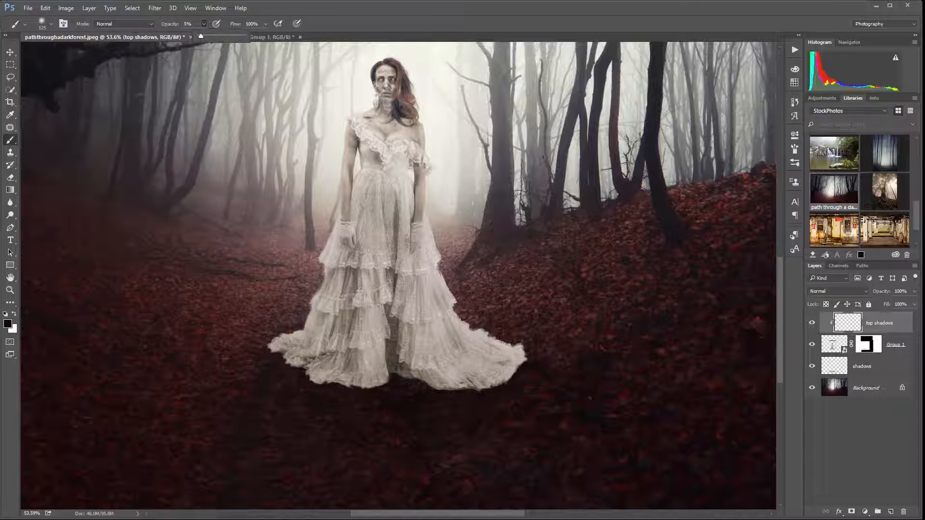
Paint soft shading over the lower dress at 5% brush opacity, using a dark tone sampled from the forest trees
{"action": "mouse_move", "coordinate": [348, 384]}
{"action": "left_mouse_down"}
{"action": "mouse_move", "coordinate": [383, 369]}
{"action": "mouse_move", "coordinate": [361, 378]}
{"action": "mouse_move", "coordinate": [378, 363]}
{"action": "mouse_move", "coordinate": [368, 366]}
{"action": "mouse_move", "coordinate": [367, 352]}
{"action": "mouse_move", "coordinate": [415, 352]}
{"action": "mouse_move", "coordinate": [498, 374]}
{"action": "left_mouse_up"}
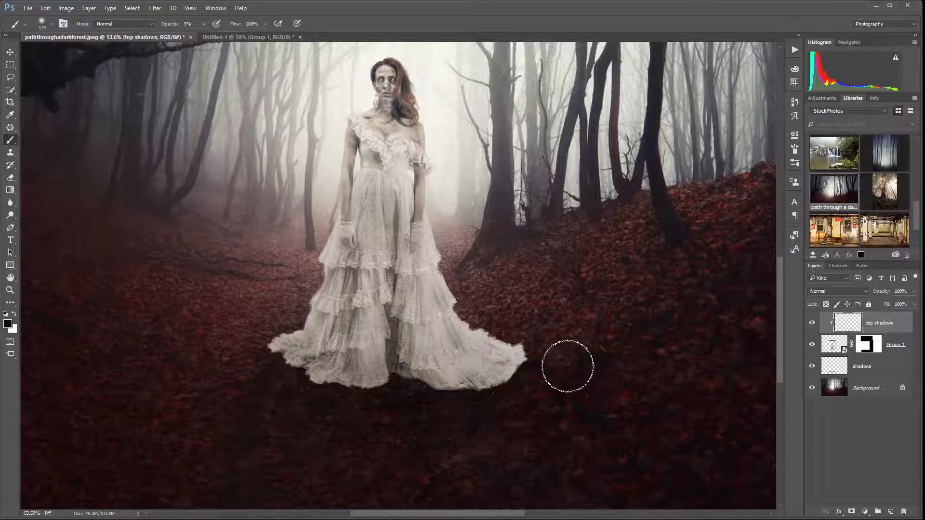
{"action": "left_click_drag", "start_coordinate": [568, 366], "coordinate": [527, 346]}
{"action": "left_click", "coordinate": [596, 196], "text": "alt"}
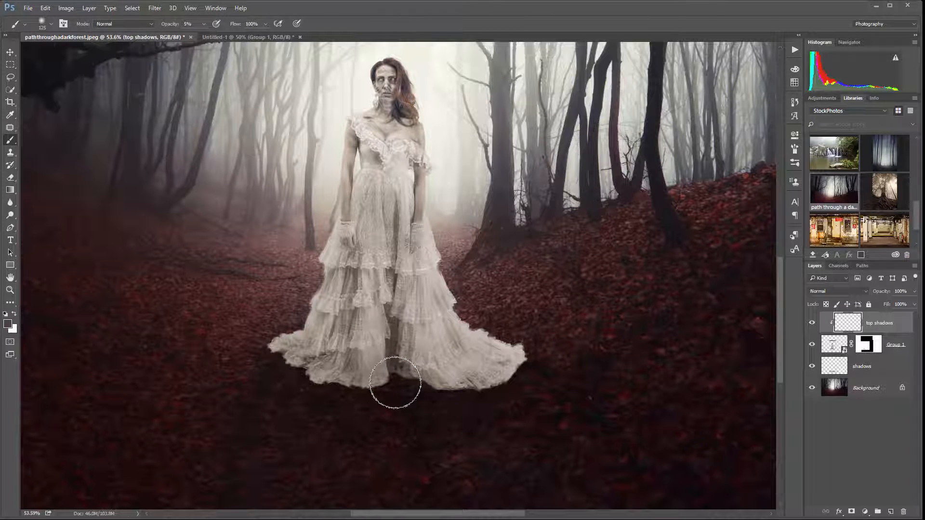
{"action": "mouse_move", "coordinate": [395, 383]}
{"action": "left_mouse_down"}
{"action": "mouse_move", "coordinate": [447, 385]}
{"action": "mouse_move", "coordinate": [516, 361]}
{"action": "mouse_move", "coordinate": [496, 382]}
{"action": "mouse_move", "coordinate": [516, 368]}
{"action": "mouse_move", "coordinate": [510, 376]}
{"action": "mouse_move", "coordinate": [471, 387]}
{"action": "mouse_move", "coordinate": [500, 393]}
{"action": "mouse_move", "coordinate": [433, 373]}
{"action": "mouse_move", "coordinate": [351, 385]}
{"action": "mouse_move", "coordinate": [369, 389]}
{"action": "mouse_move", "coordinate": [307, 374]}
{"action": "left_mouse_up"}
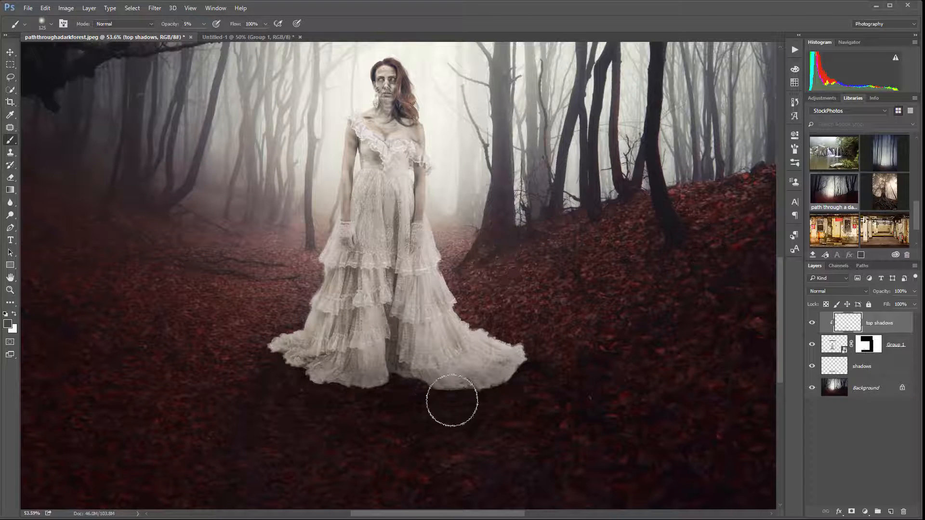
{"action": "mouse_move", "coordinate": [470, 391]}
{"action": "left_mouse_down"}
{"action": "mouse_move", "coordinate": [516, 365]}
{"action": "mouse_move", "coordinate": [518, 353]}
{"action": "mouse_move", "coordinate": [493, 372]}
{"action": "mouse_move", "coordinate": [523, 349]}
{"action": "mouse_move", "coordinate": [476, 381]}
{"action": "mouse_move", "coordinate": [528, 366]}
{"action": "mouse_move", "coordinate": [495, 373]}
{"action": "mouse_move", "coordinate": [425, 341]}
{"action": "mouse_move", "coordinate": [430, 367]}
{"action": "mouse_move", "coordinate": [501, 334]}
{"action": "mouse_move", "coordinate": [423, 353]}
{"action": "mouse_move", "coordinate": [392, 308]}
{"action": "mouse_move", "coordinate": [358, 336]}
{"action": "mouse_move", "coordinate": [329, 333]}
{"action": "mouse_move", "coordinate": [308, 352]}
{"action": "mouse_move", "coordinate": [376, 353]}
{"action": "mouse_move", "coordinate": [369, 326]}
{"action": "mouse_move", "coordinate": [327, 366]}
{"action": "mouse_move", "coordinate": [350, 342]}
{"action": "mouse_move", "coordinate": [335, 325]}
{"action": "mouse_move", "coordinate": [347, 304]}
{"action": "mouse_move", "coordinate": [339, 338]}
{"action": "mouse_move", "coordinate": [348, 353]}
{"action": "mouse_move", "coordinate": [376, 337]}
{"action": "mouse_move", "coordinate": [421, 352]}
{"action": "mouse_move", "coordinate": [424, 316]}
{"action": "mouse_move", "coordinate": [415, 349]}
{"action": "mouse_move", "coordinate": [385, 276]}
{"action": "mouse_move", "coordinate": [377, 298]}
{"action": "mouse_move", "coordinate": [339, 311]}
{"action": "left_mouse_up"}
{"action": "left_click_drag", "start_coordinate": [282, 356], "coordinate": [348, 363]}
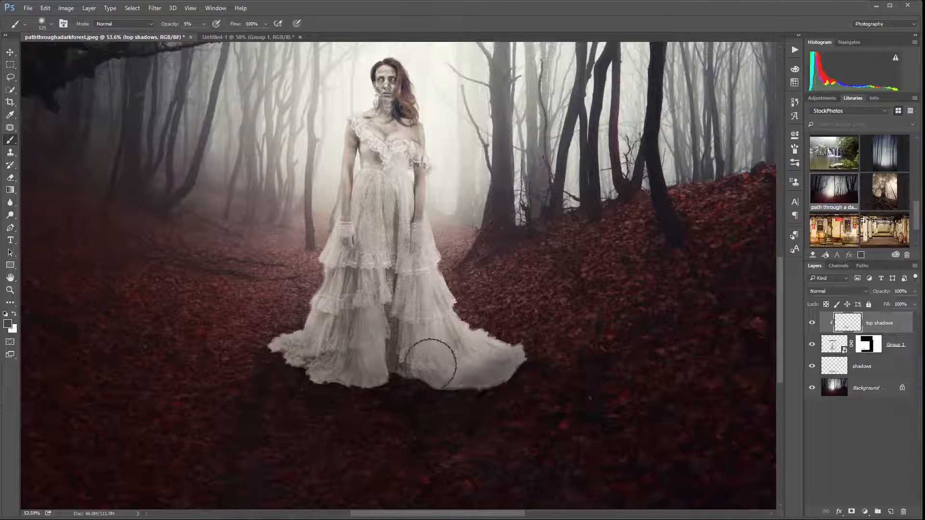
{"action": "mouse_move", "coordinate": [430, 363]}
{"action": "left_mouse_down"}
{"action": "mouse_move", "coordinate": [369, 339]}
{"action": "mouse_move", "coordinate": [429, 320]}
{"action": "mouse_move", "coordinate": [394, 189]}
{"action": "mouse_move", "coordinate": [378, 182]}
{"action": "mouse_move", "coordinate": [368, 222]}
{"action": "mouse_move", "coordinate": [373, 242]}
{"action": "mouse_move", "coordinate": [325, 343]}
{"action": "left_mouse_up"}
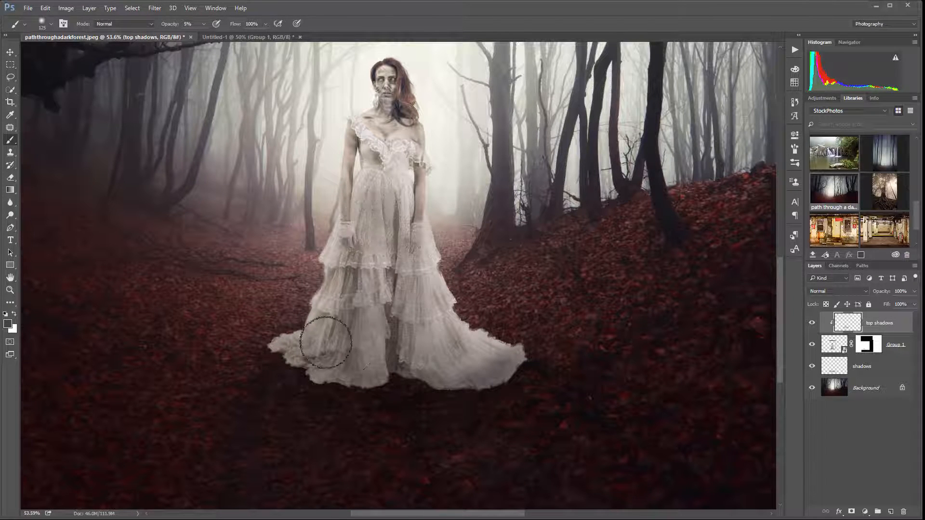
Add a new layer named "haze" above top shadows and clip it to the woman
{"action": "scroll", "coordinate": [418, 313], "scroll_direction": "down", "scroll_amount": 4}
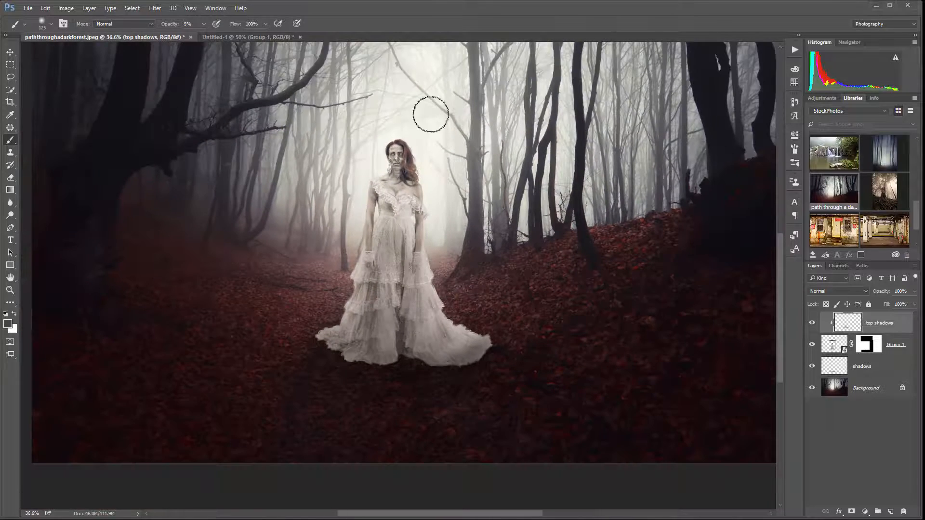
{"action": "scroll", "coordinate": [378, 172], "scroll_direction": "up", "scroll_amount": 2}
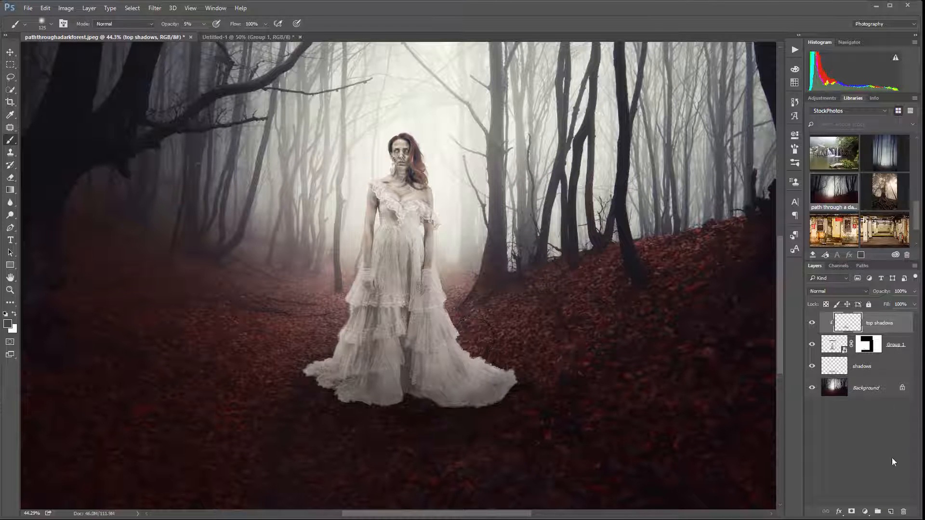
{"action": "left_click", "coordinate": [891, 511]}
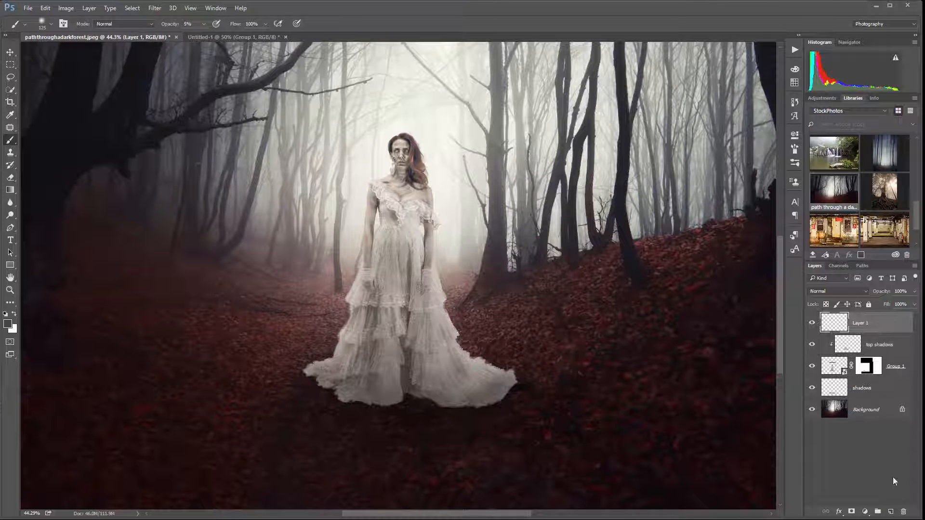
{"action": "left_click", "coordinate": [888, 331], "text": "alt"}
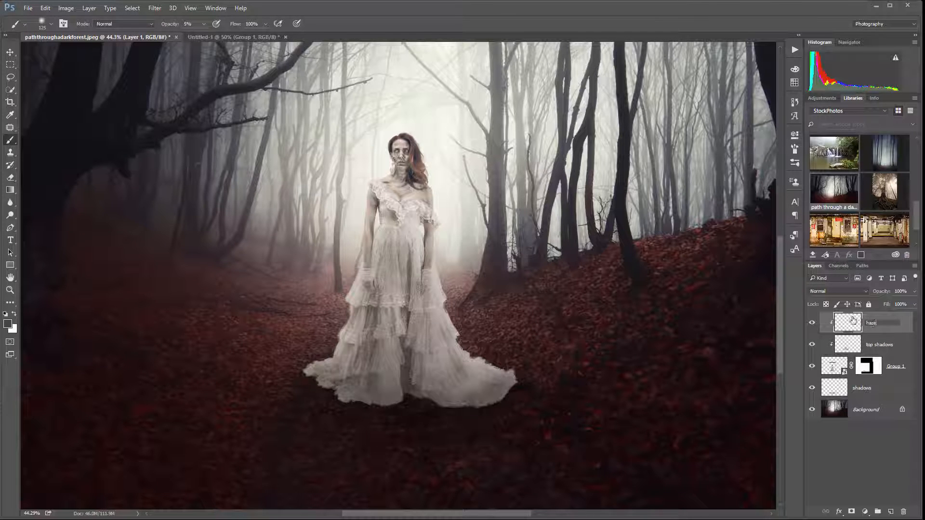
{"action": "key", "text": "Return"}
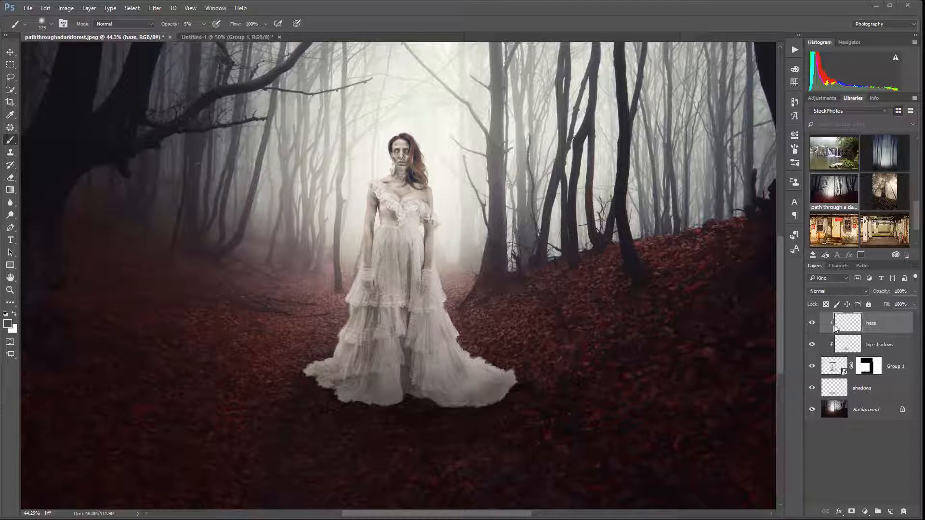
Sample the pale fog colour beside the woman and brush a light haze over her body on the haze layer
{"action": "left_click", "coordinate": [859, 291]}
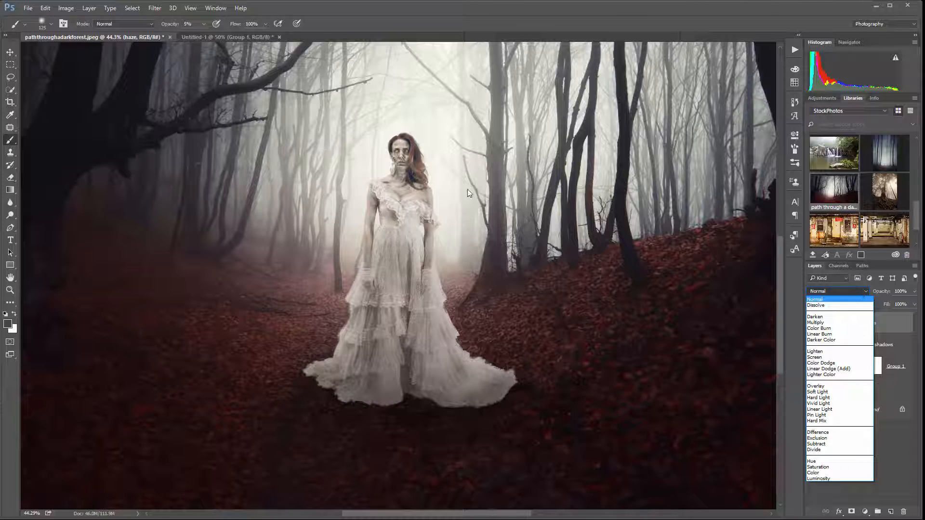
{"action": "left_click", "coordinate": [12, 140]}
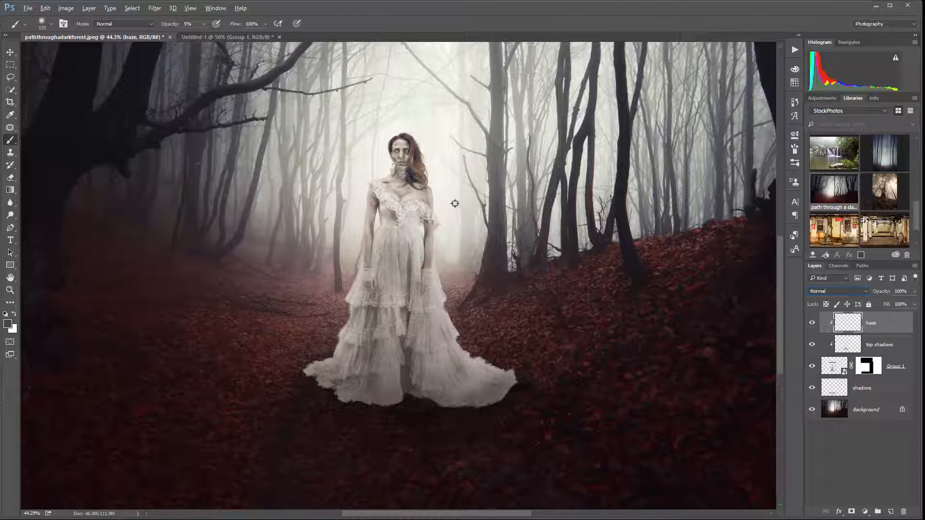
{"action": "key", "text": "x"}
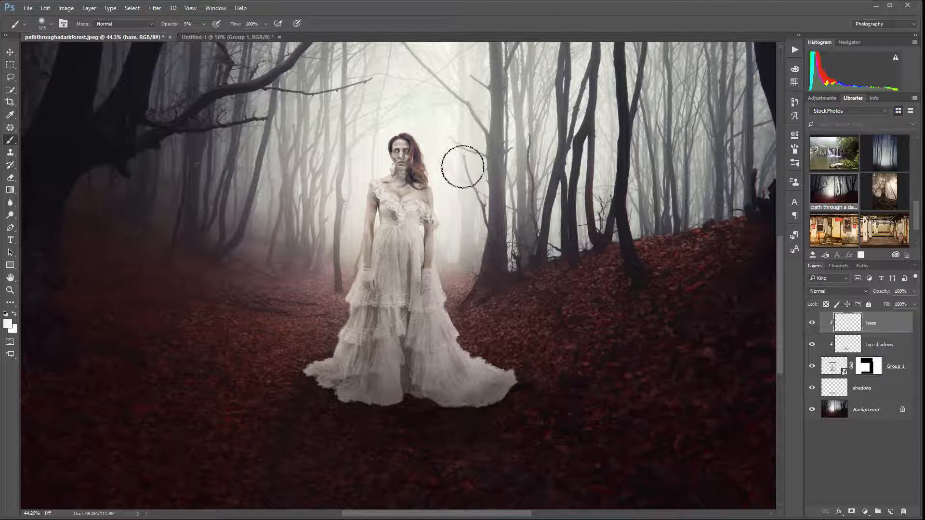
{"action": "mouse_move", "coordinate": [385, 207]}
{"action": "left_mouse_down"}
{"action": "mouse_move", "coordinate": [474, 166]}
{"action": "mouse_move", "coordinate": [370, 181]}
{"action": "mouse_move", "coordinate": [383, 160]}
{"action": "mouse_move", "coordinate": [422, 138]}
{"action": "mouse_move", "coordinate": [453, 145]}
{"action": "mouse_move", "coordinate": [430, 184]}
{"action": "mouse_move", "coordinate": [347, 235]}
{"action": "mouse_move", "coordinate": [481, 217]}
{"action": "mouse_move", "coordinate": [444, 247]}
{"action": "mouse_move", "coordinate": [374, 257]}
{"action": "mouse_move", "coordinate": [476, 257]}
{"action": "mouse_move", "coordinate": [394, 199]}
{"action": "mouse_move", "coordinate": [413, 280]}
{"action": "mouse_move", "coordinate": [391, 198]}
{"action": "mouse_move", "coordinate": [393, 164]}
{"action": "mouse_move", "coordinate": [343, 151]}
{"action": "mouse_move", "coordinate": [426, 138]}
{"action": "mouse_move", "coordinate": [436, 140]}
{"action": "mouse_move", "coordinate": [376, 163]}
{"action": "mouse_move", "coordinate": [494, 168]}
{"action": "mouse_move", "coordinate": [354, 221]}
{"action": "left_mouse_up"}
{"action": "mouse_move", "coordinate": [279, 229]}
{"action": "left_mouse_down"}
{"action": "mouse_move", "coordinate": [379, 265]}
{"action": "mouse_move", "coordinate": [419, 141]}
{"action": "mouse_move", "coordinate": [314, 188]}
{"action": "mouse_move", "coordinate": [419, 209]}
{"action": "mouse_move", "coordinate": [464, 269]}
{"action": "left_mouse_up"}
{"action": "mouse_move", "coordinate": [333, 314]}
{"action": "left_mouse_down"}
{"action": "mouse_move", "coordinate": [478, 302]}
{"action": "mouse_move", "coordinate": [319, 204]}
{"action": "mouse_move", "coordinate": [450, 202]}
{"action": "mouse_move", "coordinate": [420, 159]}
{"action": "mouse_move", "coordinate": [334, 130]}
{"action": "left_mouse_up"}
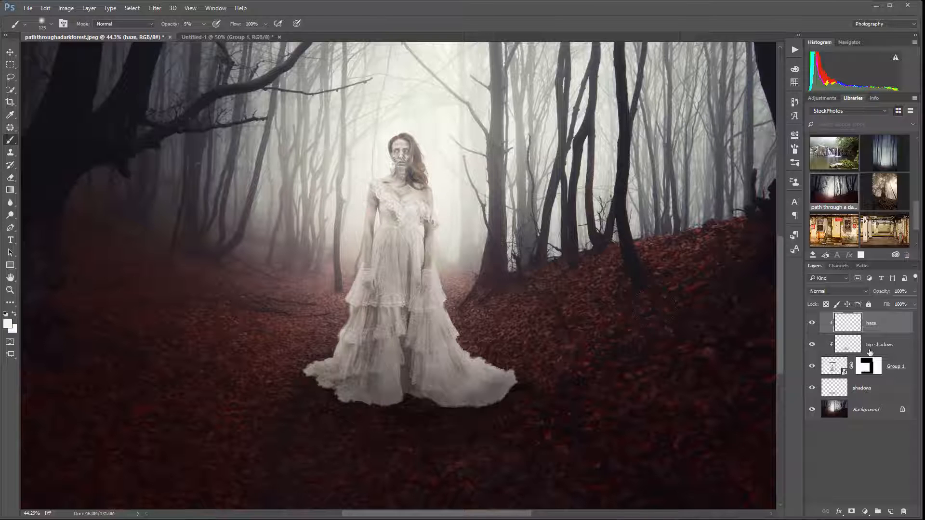
Compare the woman with and without the haze layer and examine her face and hair up close
{"action": "left_click", "coordinate": [812, 323]}
{"action": "left_click", "coordinate": [811, 323]}
{"action": "left_click", "coordinate": [811, 323]}
{"action": "left_click", "coordinate": [810, 323]}
{"action": "scroll", "coordinate": [411, 114], "scroll_direction": "up", "scroll_amount": 7}
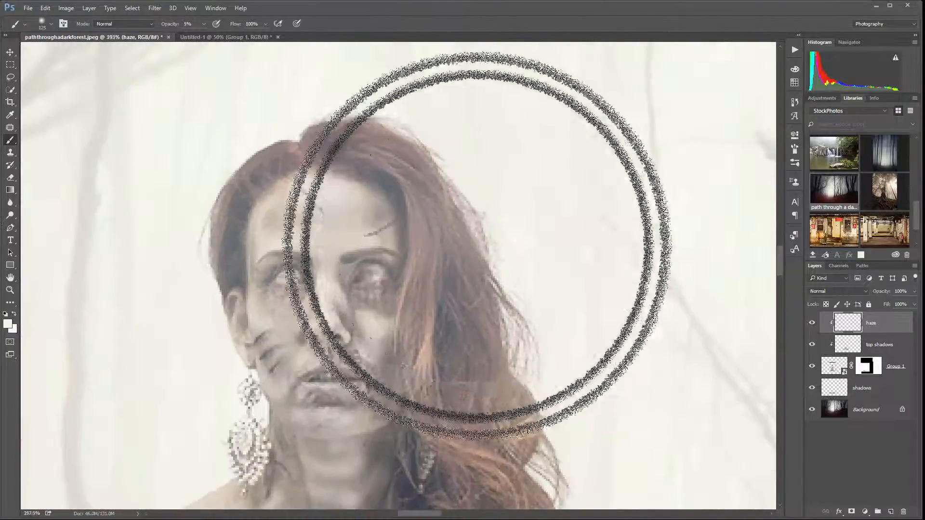
{"action": "scroll", "coordinate": [477, 247], "scroll_direction": "down", "scroll_amount": 3}
{"action": "scroll", "coordinate": [476, 256], "scroll_direction": "down", "scroll_amount": 2}
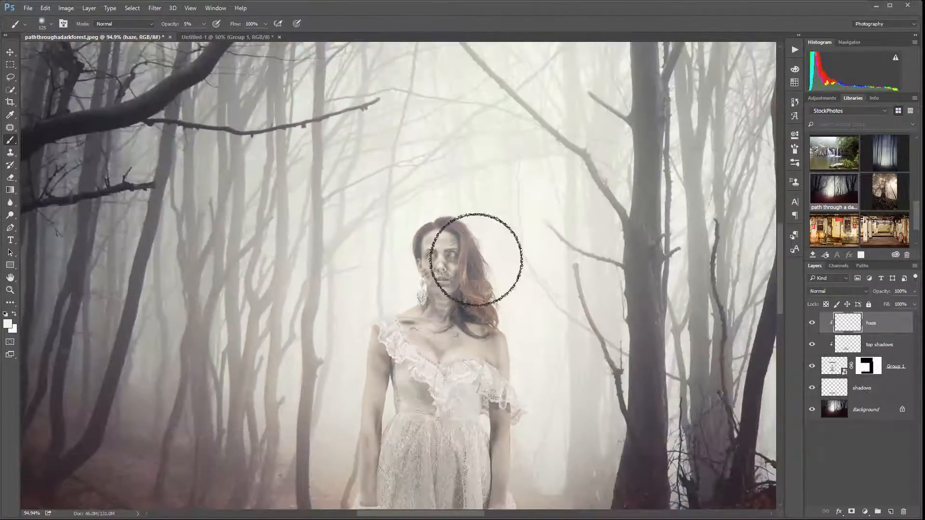
{"action": "scroll", "coordinate": [482, 308], "scroll_direction": "down", "scroll_amount": 2}
Reduce the brush to 30 px and paint haze along the edges of the lace sleeve, arms and waist
{"action": "scroll", "coordinate": [482, 386], "scroll_direction": "up", "scroll_amount": 5}
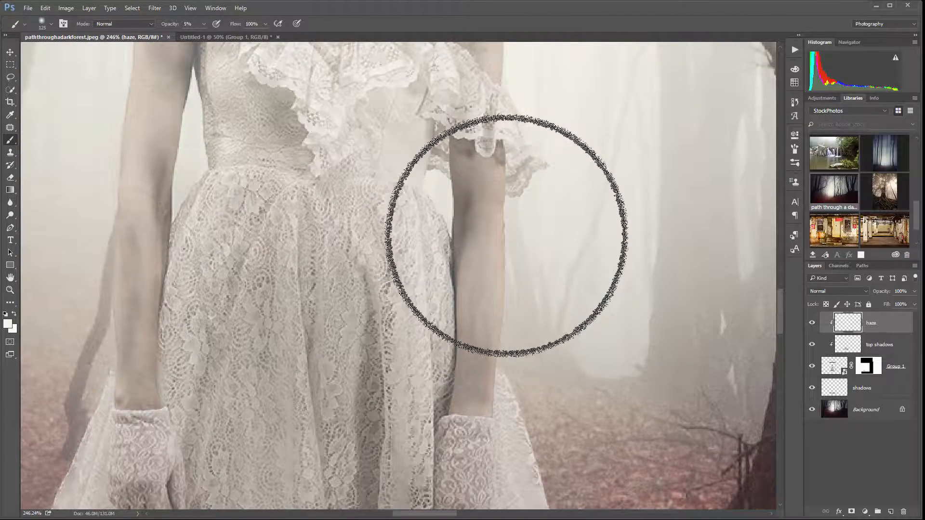
{"action": "key", "text": "bracketleft"}
{"action": "key", "text": "bracketleft"}
{"action": "key", "text": "bracketleft"}
{"action": "key", "text": "bracketleft"}
{"action": "key", "text": "bracketleft"}
{"action": "key", "text": "bracketleft"}
{"action": "key", "text": "bracketleft"}
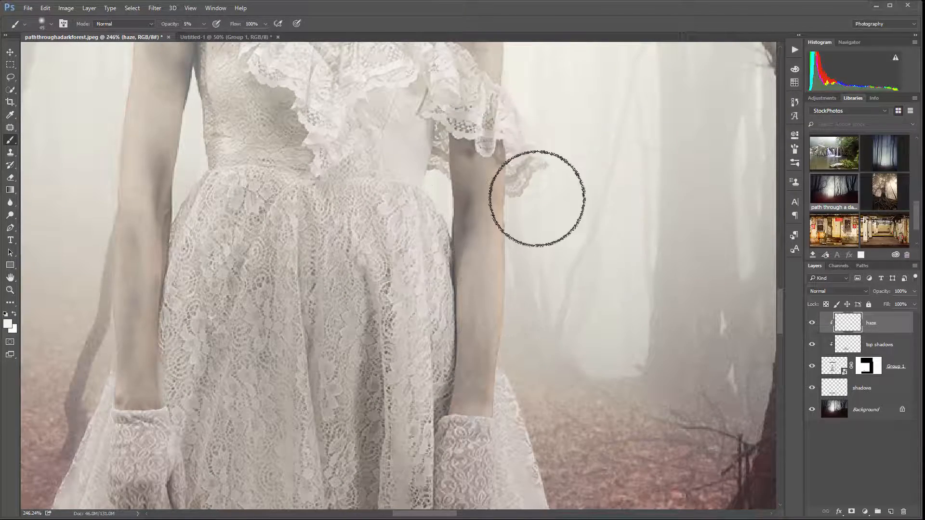
{"action": "key", "text": "bracketleft"}
{"action": "key", "text": "bracketleft"}
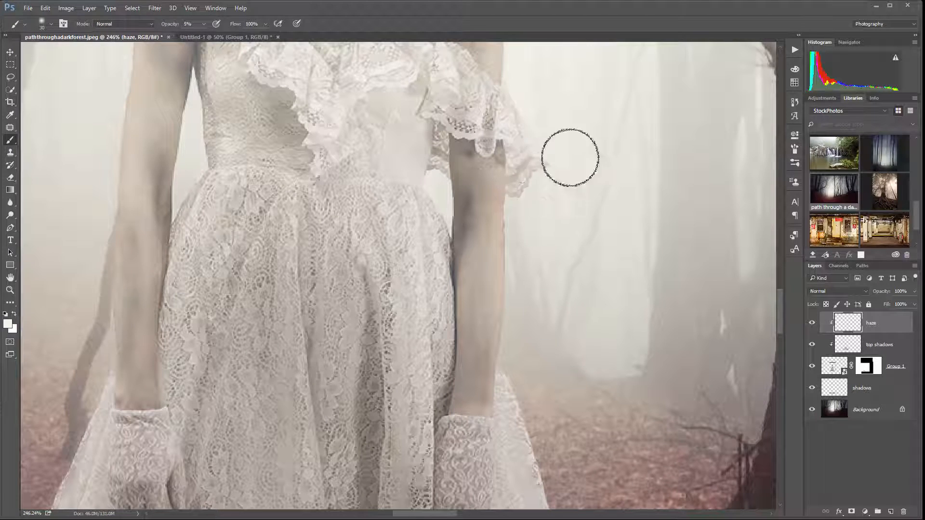
{"action": "mouse_move", "coordinate": [570, 158]}
{"action": "left_mouse_down"}
{"action": "mouse_move", "coordinate": [542, 191]}
{"action": "mouse_move", "coordinate": [528, 239]}
{"action": "mouse_move", "coordinate": [520, 214]}
{"action": "mouse_move", "coordinate": [535, 186]}
{"action": "mouse_move", "coordinate": [519, 213]}
{"action": "mouse_move", "coordinate": [516, 146]}
{"action": "mouse_move", "coordinate": [533, 189]}
{"action": "left_mouse_up"}
{"action": "left_click_drag", "start_coordinate": [80, 199], "coordinate": [99, 207]}
{"action": "mouse_move", "coordinate": [208, 107]}
{"action": "left_mouse_down"}
{"action": "mouse_move", "coordinate": [203, 148]}
{"action": "mouse_move", "coordinate": [193, 143]}
{"action": "mouse_move", "coordinate": [199, 116]}
{"action": "mouse_move", "coordinate": [179, 138]}
{"action": "mouse_move", "coordinate": [186, 198]}
{"action": "left_mouse_up"}
{"action": "mouse_move", "coordinate": [398, 240]}
{"action": "left_mouse_down"}
{"action": "mouse_move", "coordinate": [454, 262]}
{"action": "mouse_move", "coordinate": [431, 188]}
{"action": "mouse_move", "coordinate": [442, 234]}
{"action": "mouse_move", "coordinate": [426, 209]}
{"action": "mouse_move", "coordinate": [435, 136]}
{"action": "mouse_move", "coordinate": [425, 146]}
{"action": "mouse_move", "coordinate": [444, 141]}
{"action": "mouse_move", "coordinate": [448, 129]}
{"action": "mouse_move", "coordinate": [435, 167]}
{"action": "left_mouse_up"}
Reduce the brush to 15 px and paint fine haze around the gap between bodice and arm and along the forearm edges
{"action": "scroll", "coordinate": [438, 153], "scroll_direction": "up", "scroll_amount": 5}
{"action": "key", "text": "bracketleft"}
{"action": "key", "text": "bracketleft"}
{"action": "key", "text": "bracketleft"}
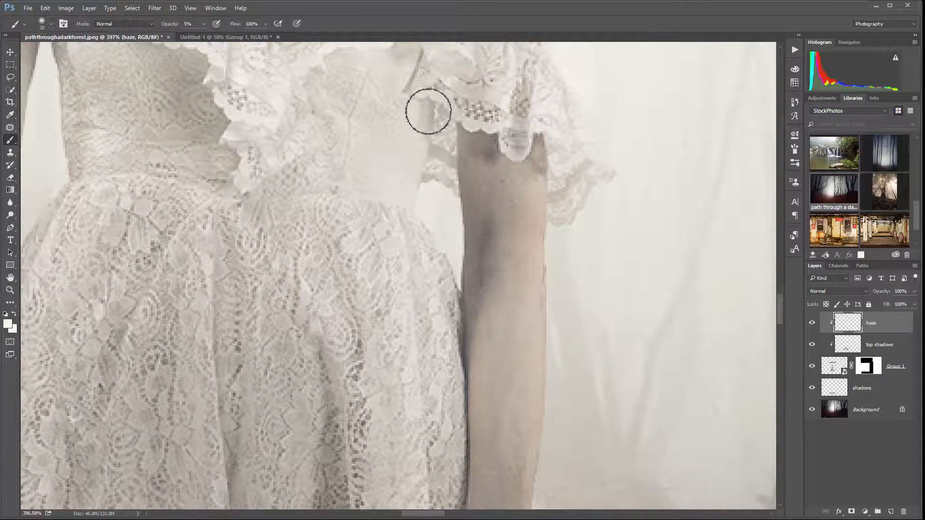
{"action": "mouse_move", "coordinate": [428, 112]}
{"action": "left_mouse_down"}
{"action": "mouse_move", "coordinate": [438, 154]}
{"action": "mouse_move", "coordinate": [457, 144]}
{"action": "mouse_move", "coordinate": [440, 174]}
{"action": "mouse_move", "coordinate": [448, 171]}
{"action": "mouse_move", "coordinate": [444, 206]}
{"action": "mouse_move", "coordinate": [451, 242]}
{"action": "left_mouse_up"}
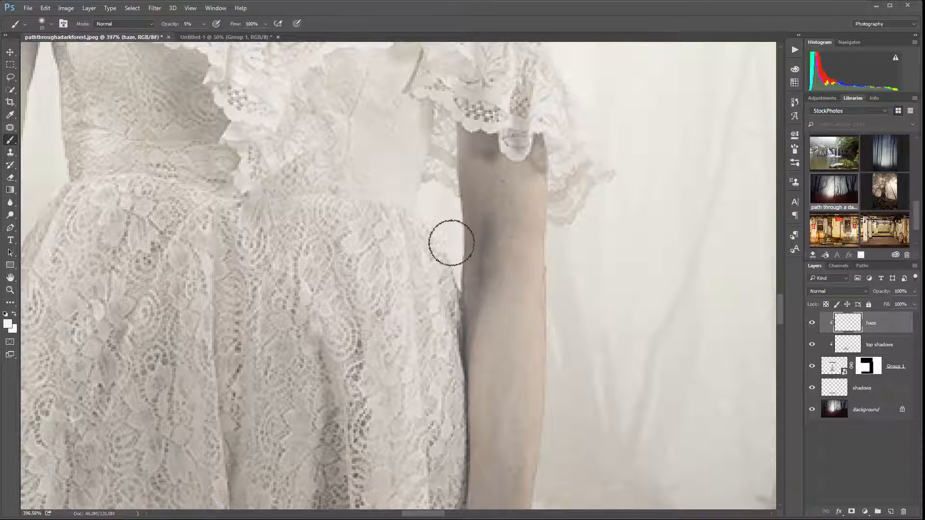
{"action": "mouse_move", "coordinate": [557, 265]}
{"action": "left_mouse_down"}
{"action": "mouse_move", "coordinate": [547, 363]}
{"action": "mouse_move", "coordinate": [550, 350]}
{"action": "left_mouse_up"}
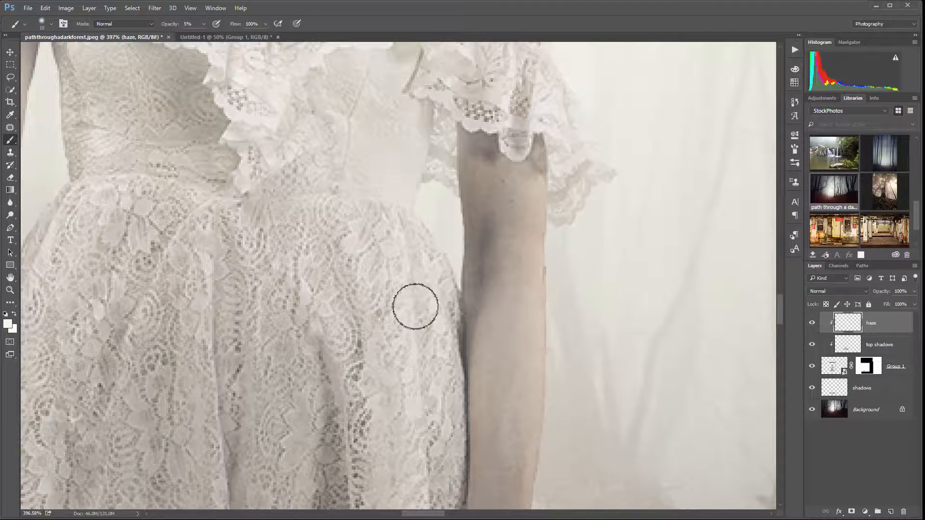
{"action": "scroll", "coordinate": [357, 269], "scroll_direction": "down", "scroll_amount": 3}
{"action": "left_click_drag", "start_coordinate": [76, 398], "coordinate": [279, 282]}
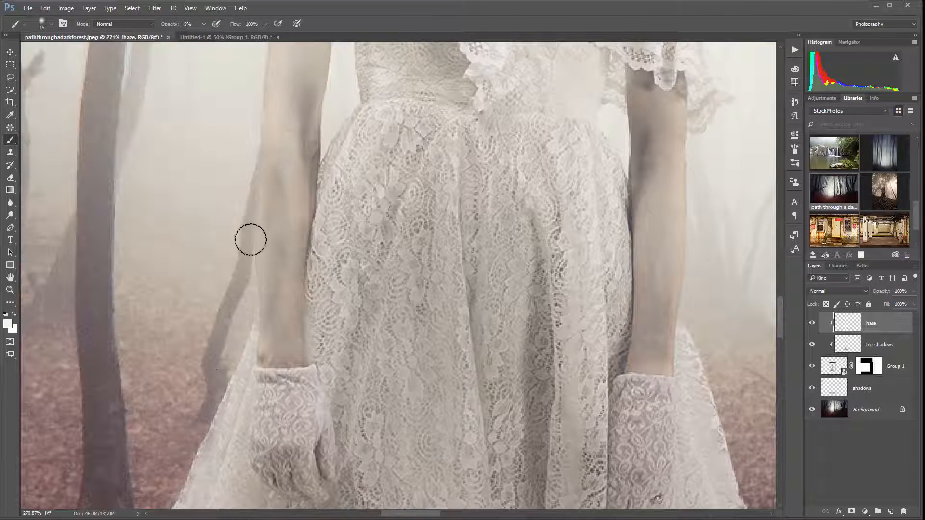
Enlarge the brush to 35 px and paint haze over the outer edges and crown of the woman's hair
{"action": "left_click_drag", "start_coordinate": [479, 85], "coordinate": [423, 265]}
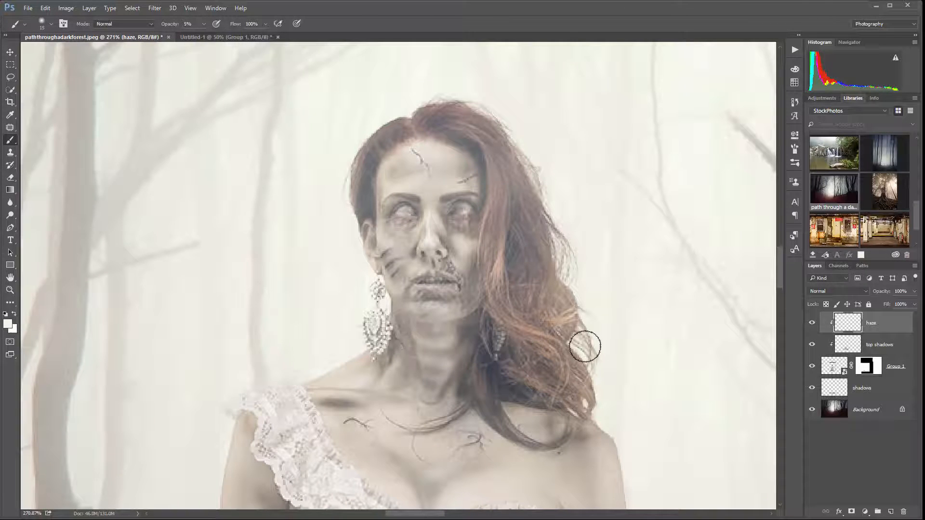
{"action": "key", "text": "bracketright"}
{"action": "key", "text": "bracketright"}
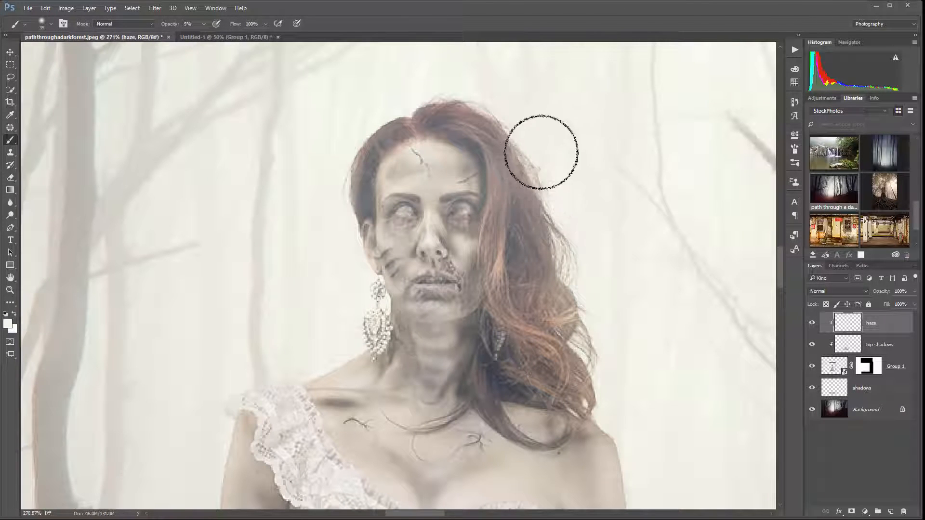
{"action": "mouse_move", "coordinate": [541, 152]}
{"action": "left_mouse_down"}
{"action": "mouse_move", "coordinate": [530, 226]}
{"action": "mouse_move", "coordinate": [585, 234]}
{"action": "mouse_move", "coordinate": [533, 263]}
{"action": "mouse_move", "coordinate": [574, 259]}
{"action": "mouse_move", "coordinate": [569, 288]}
{"action": "mouse_move", "coordinate": [553, 284]}
{"action": "mouse_move", "coordinate": [561, 274]}
{"action": "mouse_move", "coordinate": [573, 300]}
{"action": "mouse_move", "coordinate": [562, 359]}
{"action": "mouse_move", "coordinate": [615, 370]}
{"action": "mouse_move", "coordinate": [592, 382]}
{"action": "left_mouse_up"}
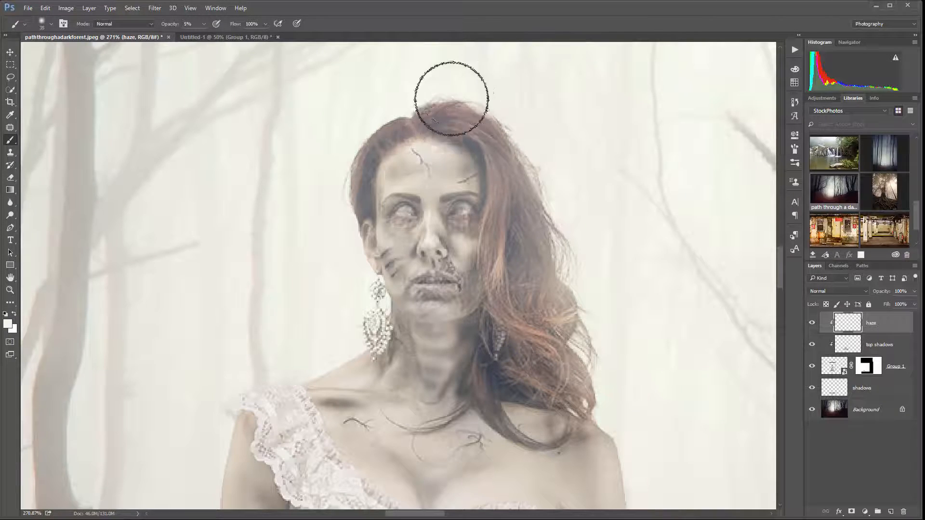
{"action": "mouse_move", "coordinate": [452, 99]}
{"action": "left_mouse_down"}
{"action": "mouse_move", "coordinate": [424, 119]}
{"action": "mouse_move", "coordinate": [431, 89]}
{"action": "left_mouse_up"}
{"action": "scroll", "coordinate": [305, 241], "scroll_direction": "down", "scroll_amount": 10}
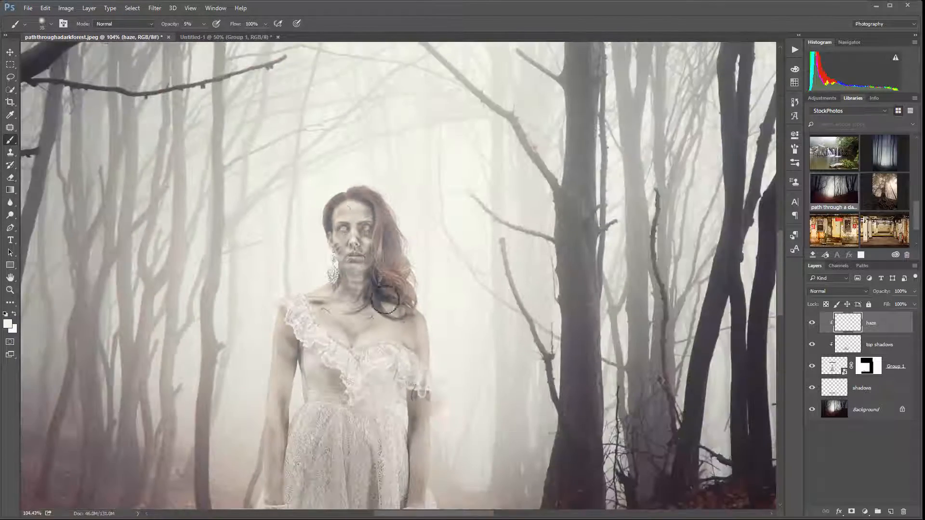
Compare the composite with and without the haze layer and examine the whole scene from different distances
{"action": "scroll", "coordinate": [385, 301], "scroll_direction": "down", "scroll_amount": 6}
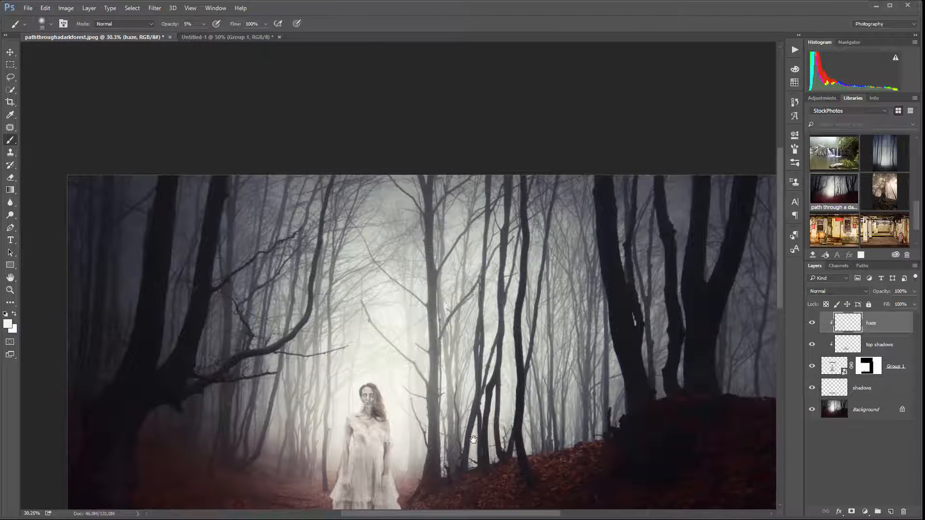
{"action": "left_click_drag", "start_coordinate": [474, 439], "coordinate": [477, 281]}
{"action": "scroll", "coordinate": [359, 301], "scroll_direction": "up", "scroll_amount": 2}
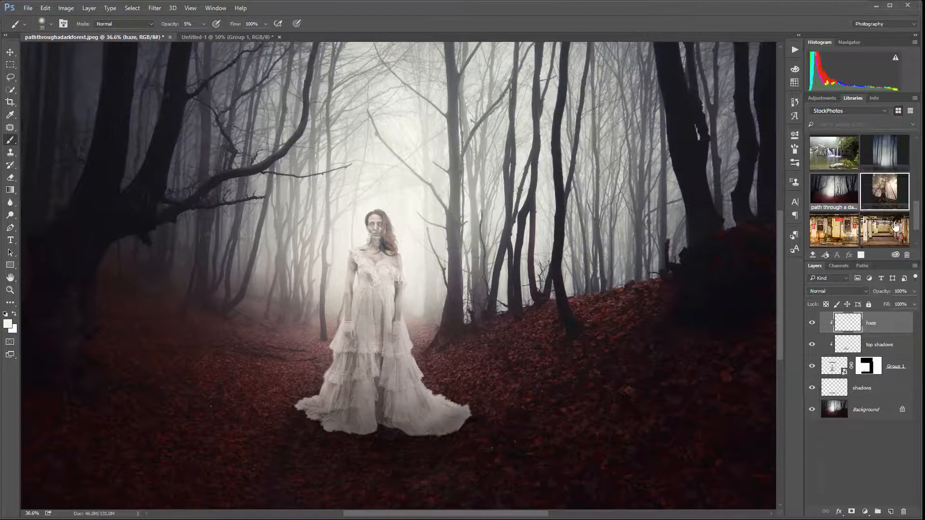
{"action": "left_click", "coordinate": [812, 323]}
{"action": "left_click", "coordinate": [812, 323]}
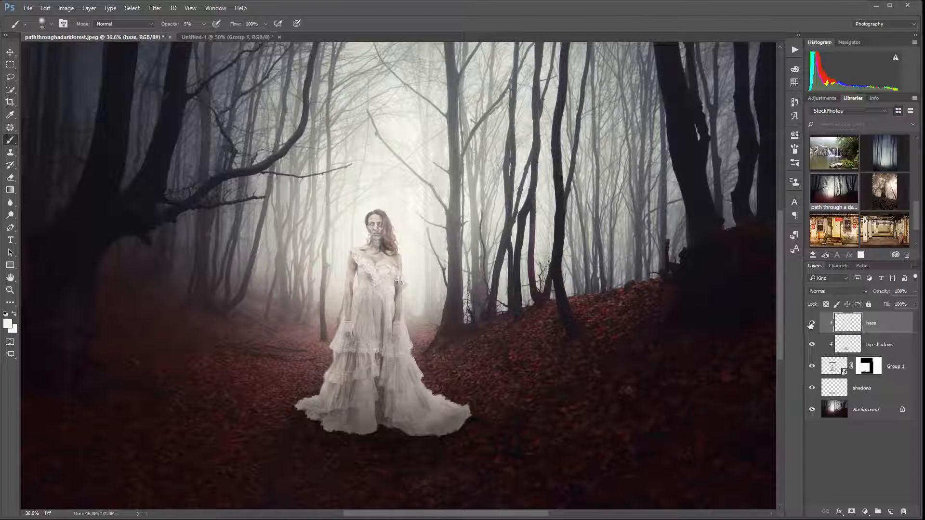
{"action": "left_click", "coordinate": [812, 323]}
{"action": "left_click", "coordinate": [811, 323]}
{"action": "scroll", "coordinate": [421, 272], "scroll_direction": "down", "scroll_amount": 4}
{"action": "scroll", "coordinate": [422, 272], "scroll_direction": "up", "scroll_amount": 4}
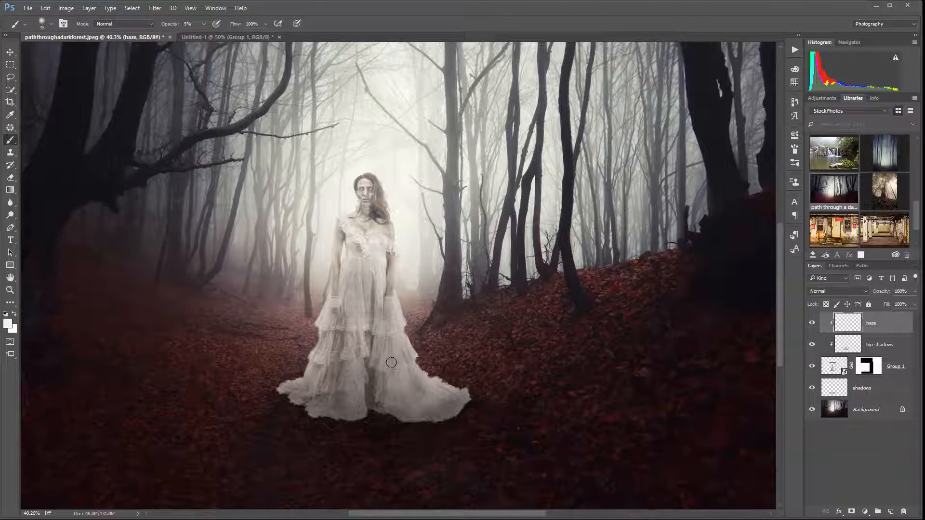
{"action": "scroll", "coordinate": [376, 337], "scroll_direction": "down", "scroll_amount": 2}
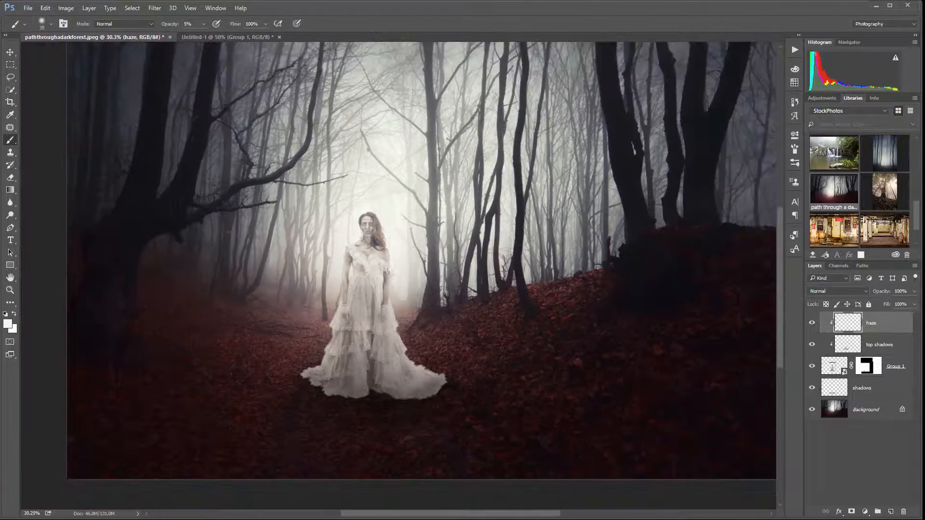
{"action": "scroll", "coordinate": [355, 312], "scroll_direction": "down", "scroll_amount": 1}
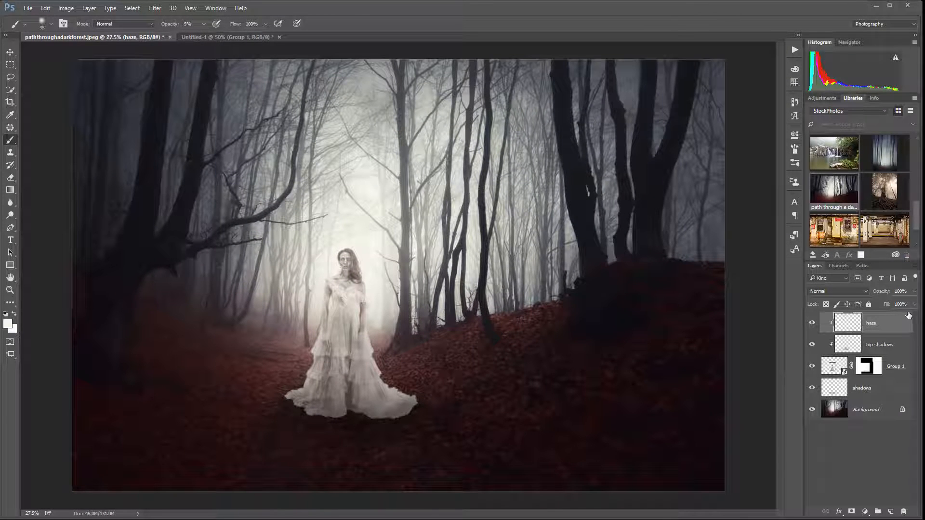
Add a new layer named Fog above the haze layer and choose the 1269 px fog brush
{"action": "left_click", "coordinate": [891, 510]}
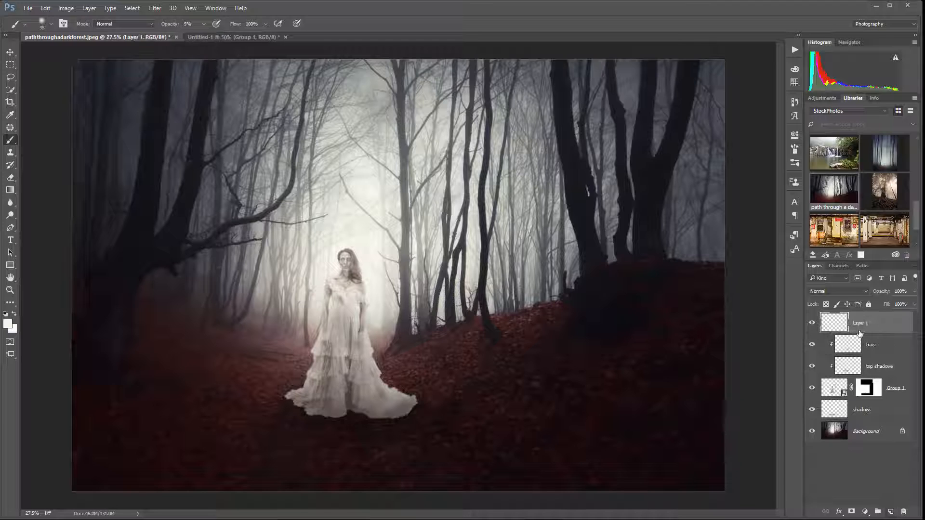
{"action": "double_click", "coordinate": [860, 323]}
{"action": "key", "text": "Return"}
{"action": "right_click", "coordinate": [378, 271]}
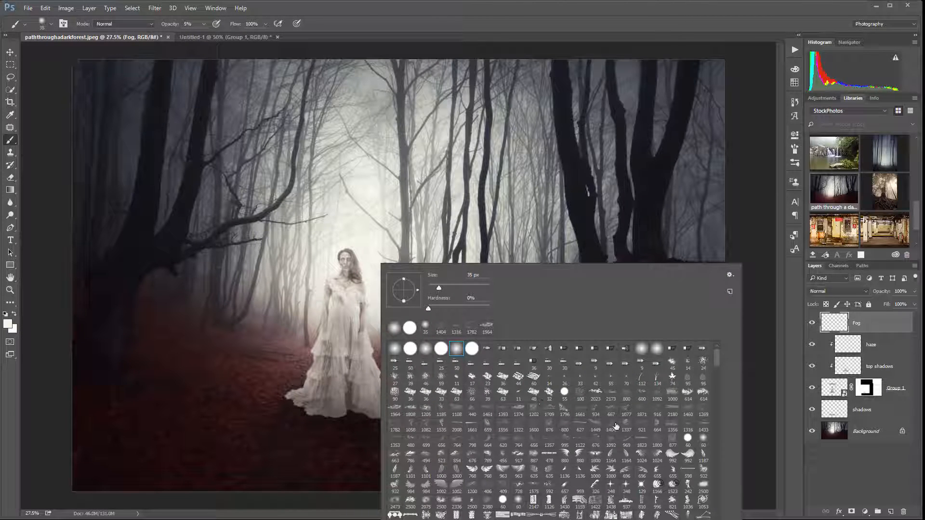
{"action": "left_click", "coordinate": [704, 416]}
{"action": "left_click", "coordinate": [310, 298]}
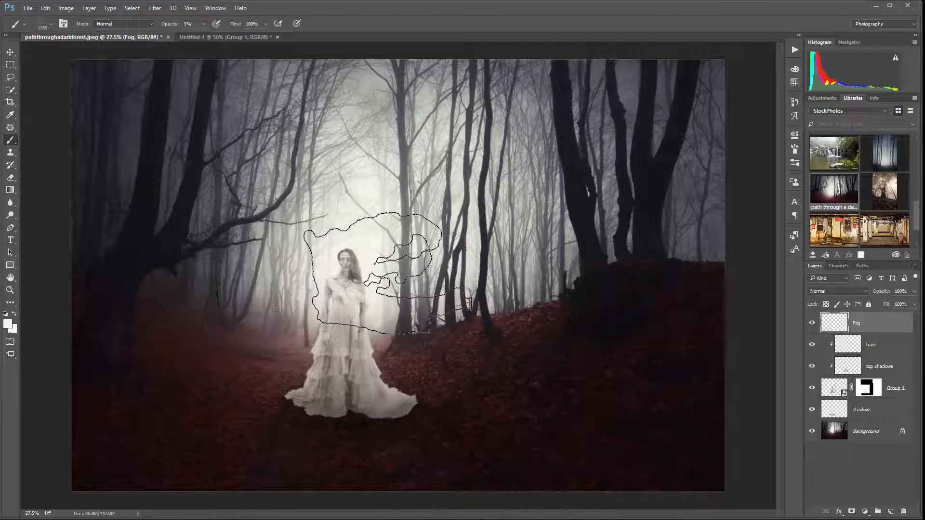
Undo the faint fog stamp, set the brush opacity to 100% and stamp fog on the ground around the gown
{"action": "left_click", "coordinate": [366, 289]}
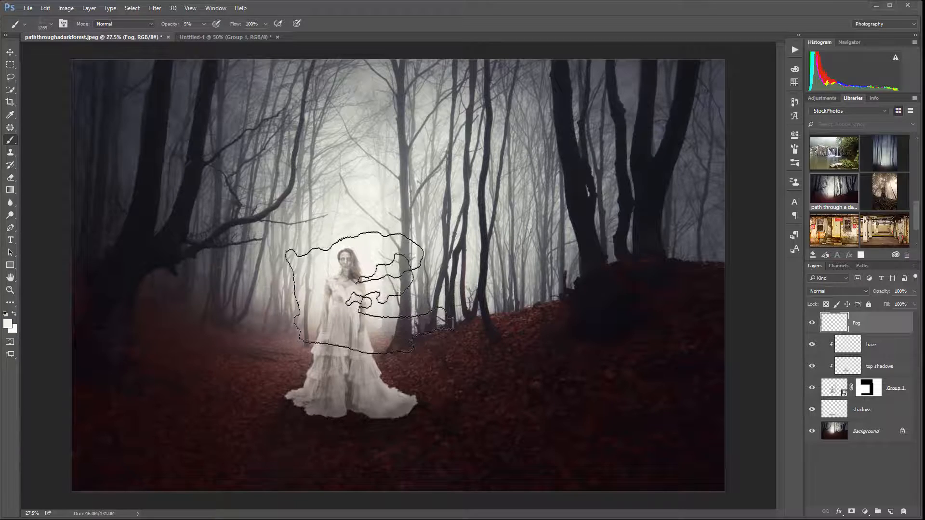
{"action": "key", "text": "ctrl+z"}
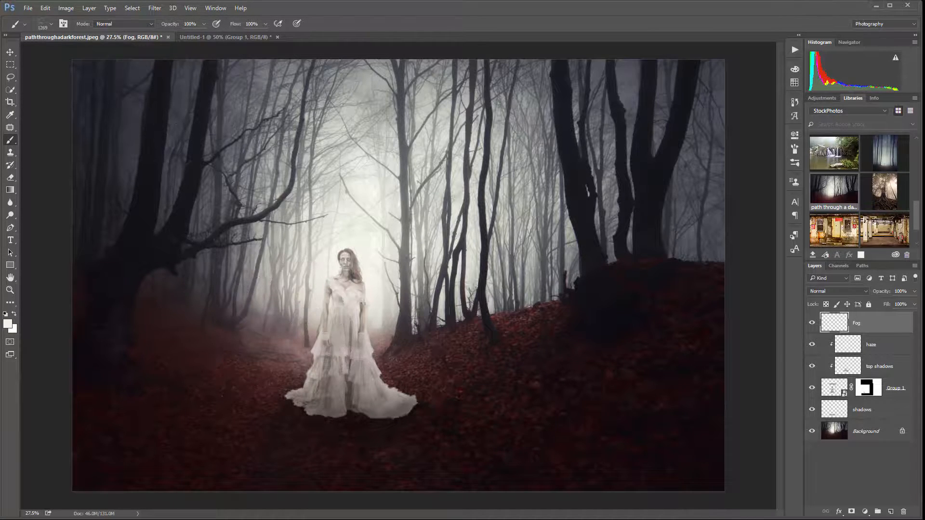
{"action": "left_click", "coordinate": [460, 366]}
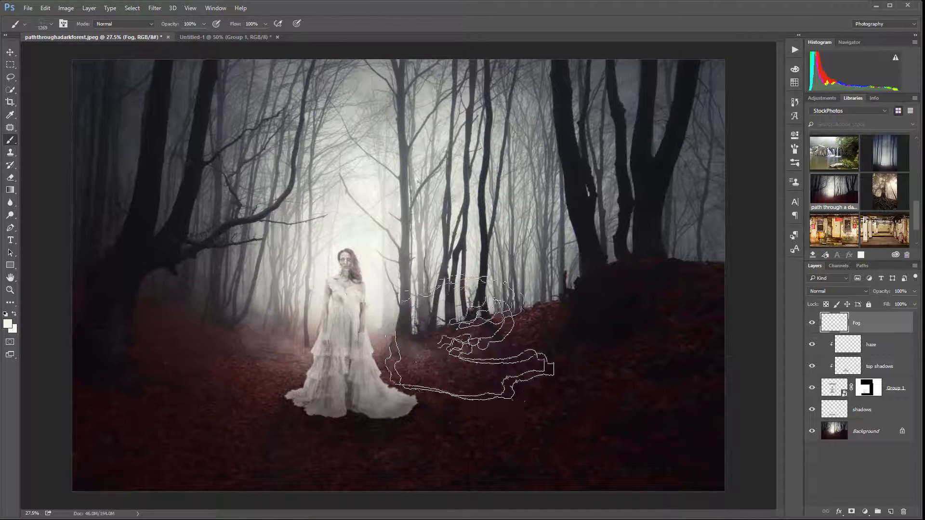
{"action": "left_click", "coordinate": [488, 341]}
{"action": "left_click", "coordinate": [434, 346]}
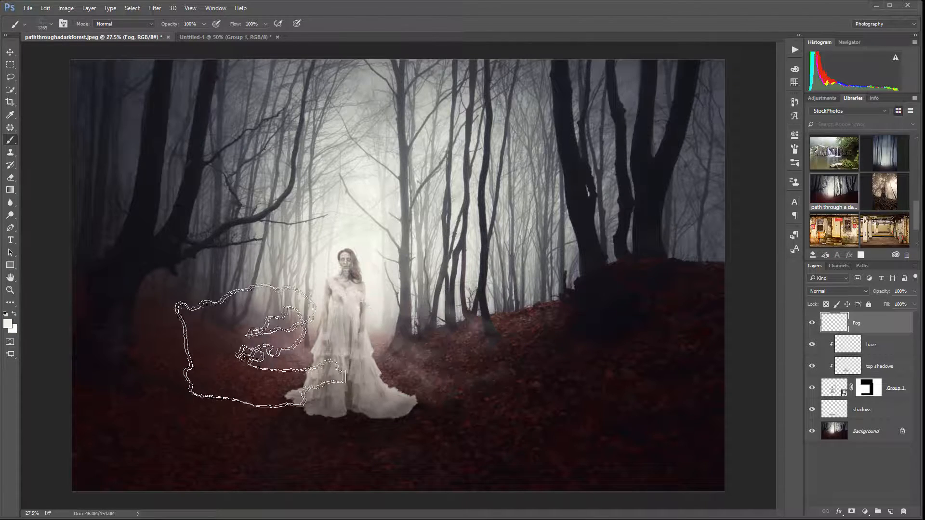
Switch to a smaller wispy fog brush and stamp more fog on the ground beside the gown
{"action": "right_click", "coordinate": [400, 240]}
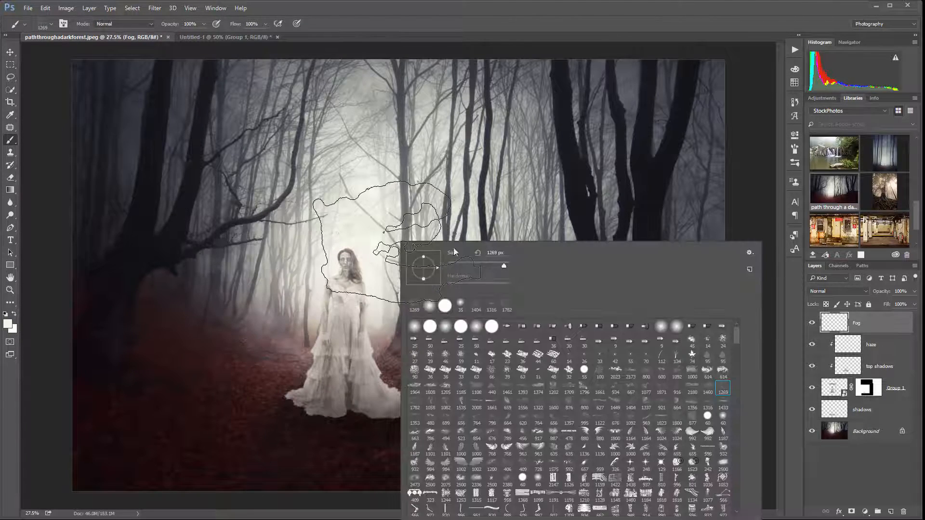
{"action": "double_click", "coordinate": [523, 418]}
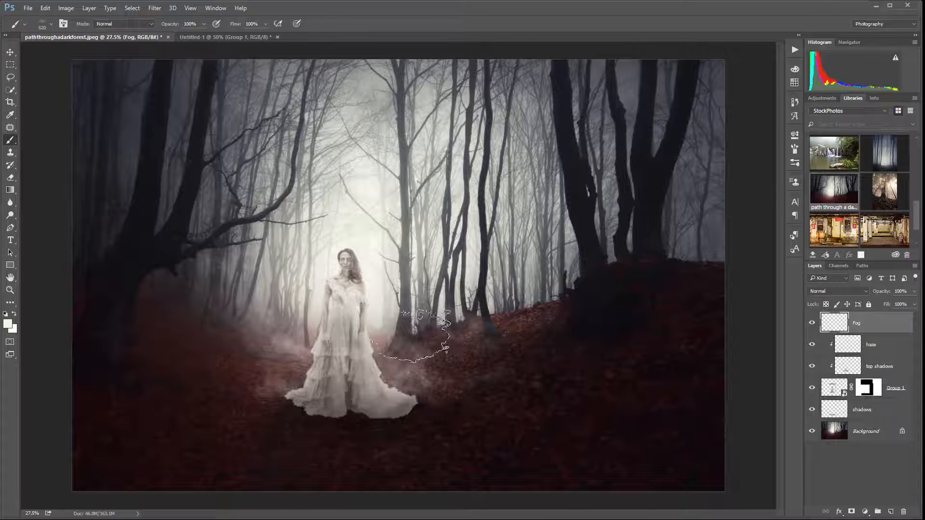
{"action": "left_click", "coordinate": [413, 331]}
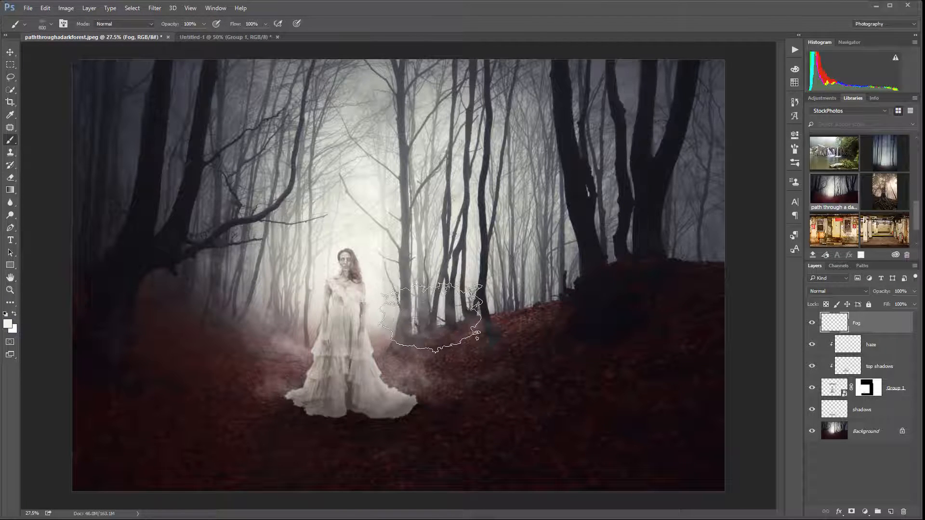
Enlarge the fog brush to 1200 px and stamp fog farther out on the forest floor on both sides of the woman
{"action": "key", "text": "bracketright"}
{"action": "key", "text": "bracketright"}
{"action": "key", "text": "bracketright"}
{"action": "key", "text": "bracketright"}
{"action": "key", "text": "bracketright"}
{"action": "key", "text": "bracketright"}
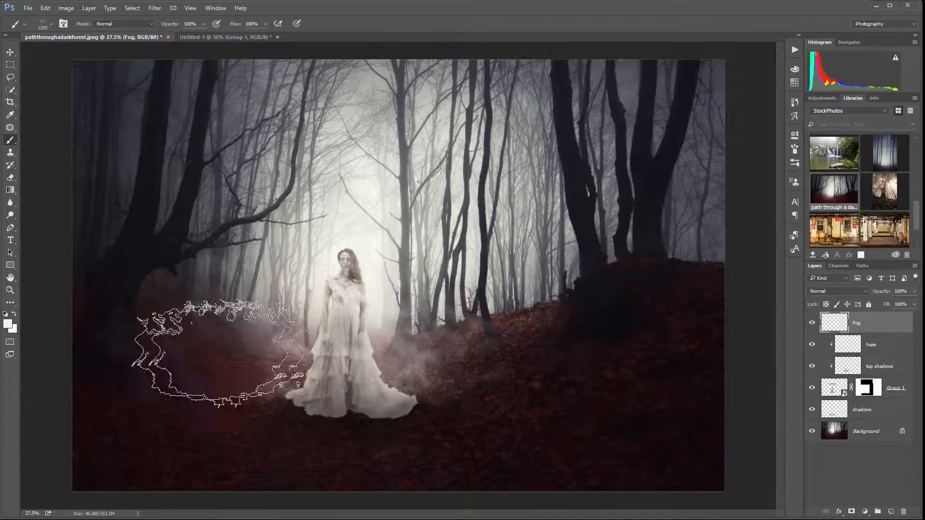
{"action": "left_click", "coordinate": [201, 329]}
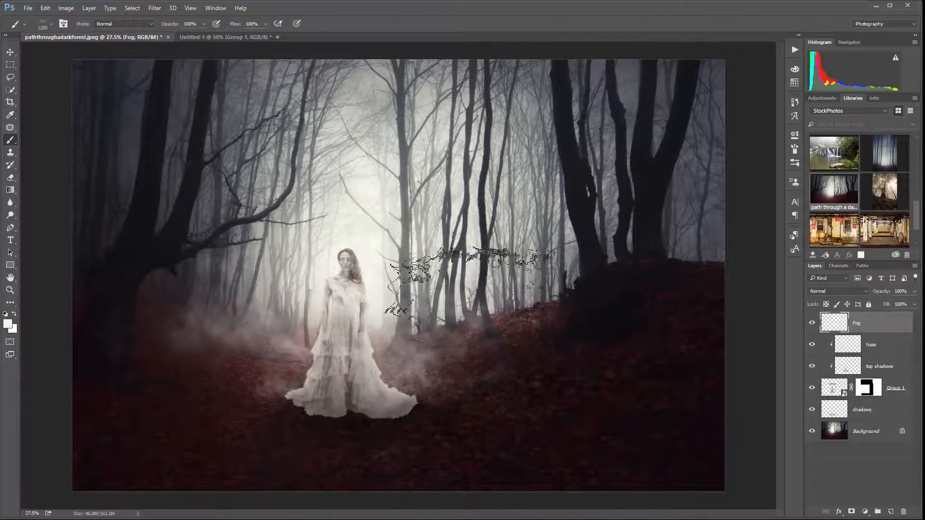
{"action": "left_click", "coordinate": [479, 322]}
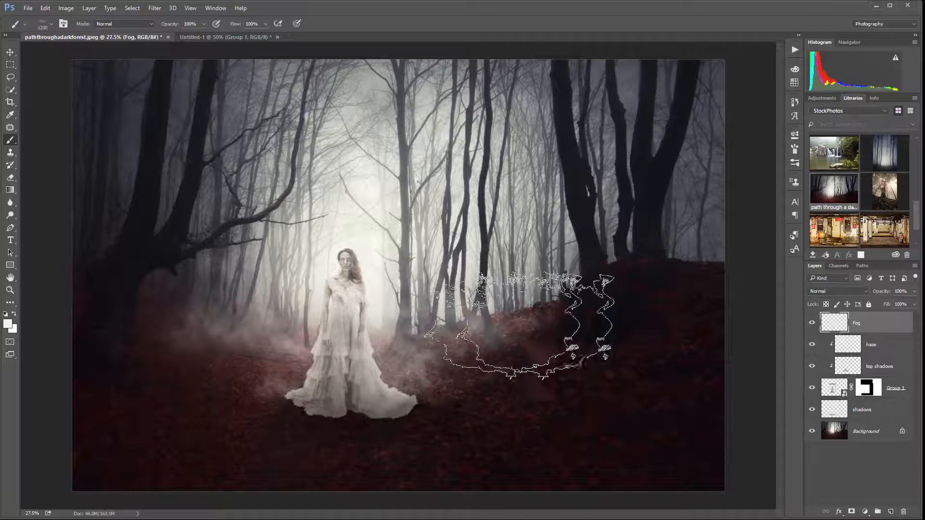
Set the Fog layer's blend mode to Soft Light and its opacity to 100%
{"action": "left_click", "coordinate": [914, 291]}
{"action": "mouse_move", "coordinate": [913, 304]}
{"action": "left_mouse_down"}
{"action": "mouse_move", "coordinate": [852, 302]}
{"action": "mouse_move", "coordinate": [897, 301]}
{"action": "left_mouse_up"}
{"action": "left_click", "coordinate": [854, 290]}
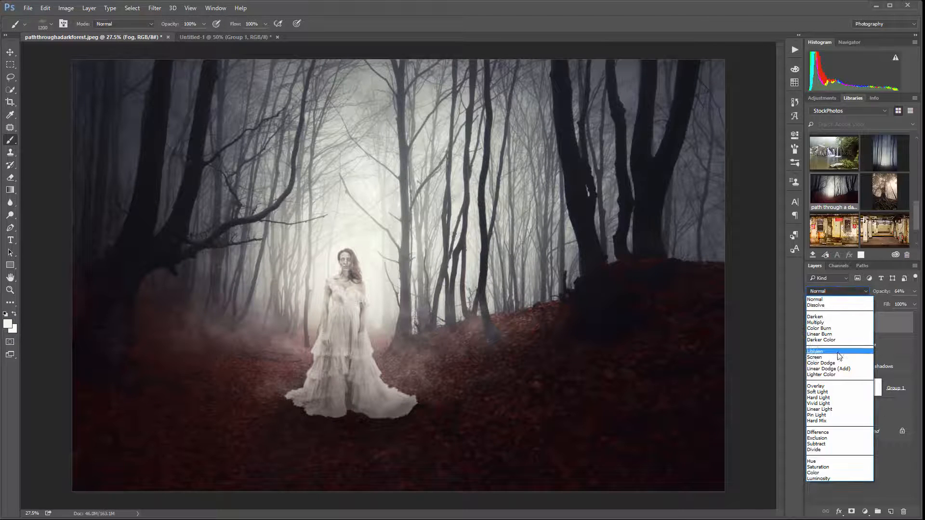
{"action": "left_click", "coordinate": [846, 395]}
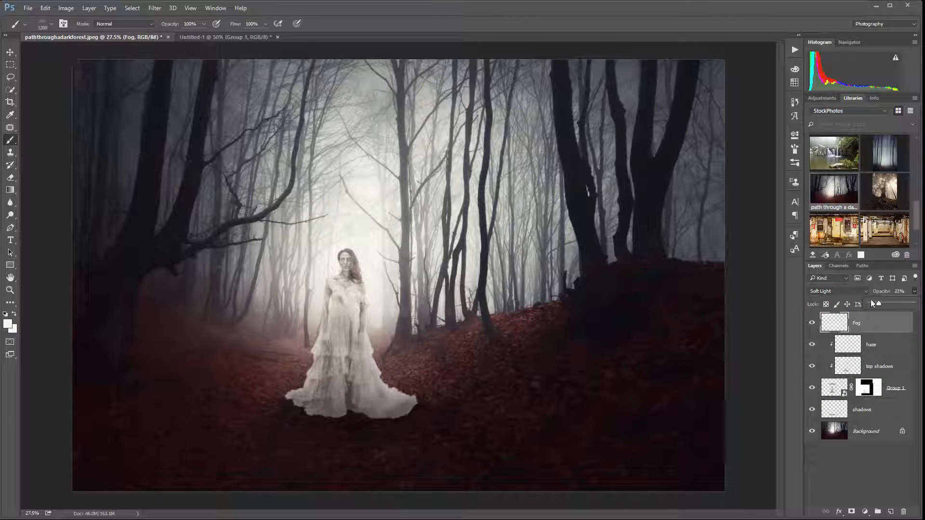
{"action": "left_click_drag", "start_coordinate": [873, 303], "coordinate": [912, 303]}
Compare the forest scene with and without the woman's Group 1 layer
{"action": "left_click", "coordinate": [813, 388]}
{"action": "left_click", "coordinate": [813, 388]}
{"action": "left_click", "coordinate": [813, 388]}
{"action": "left_click", "coordinate": [813, 388]}
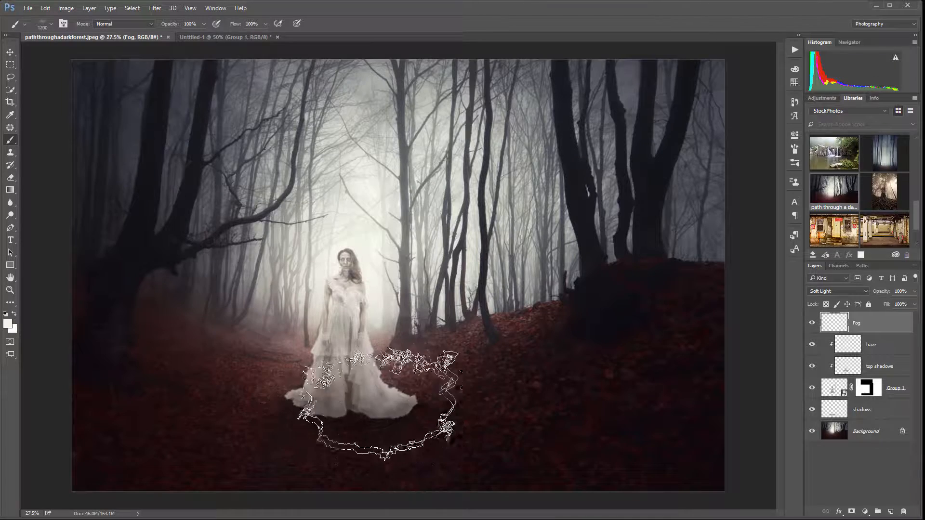
Activate the Move tool and fit the whole composite in view at 25%
{"action": "left_click", "coordinate": [10, 52]}
{"action": "scroll", "coordinate": [412, 299], "scroll_direction": "down", "scroll_amount": 2}
{"action": "scroll", "coordinate": [313, 296], "scroll_direction": "down", "scroll_amount": 1}
{"action": "scroll", "coordinate": [308, 296], "scroll_direction": "up", "scroll_amount": 2}
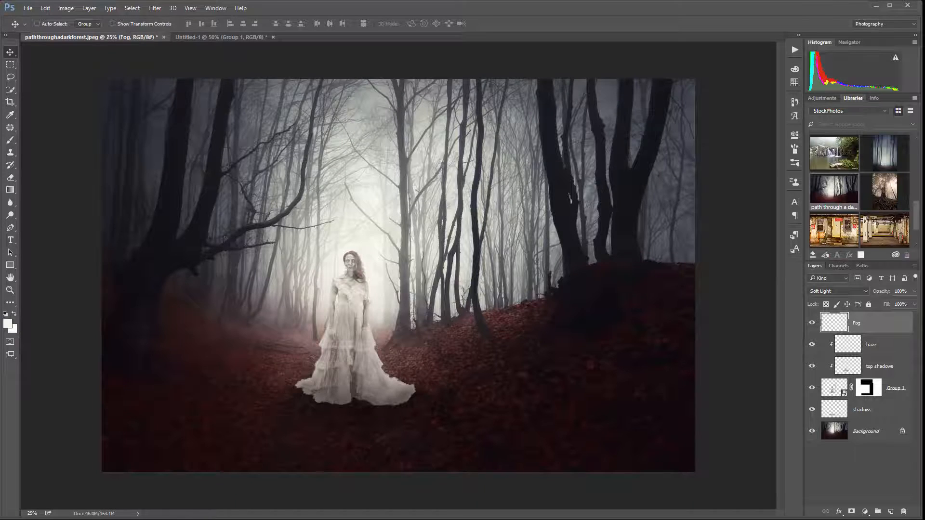
Switch to the browser and examine the SteelTongs font page and its character map of film-credit glyphs on abstractfonts.com
{"action": "left_click_drag", "start_coordinate": [0, 82], "coordinate": [618, 66]}
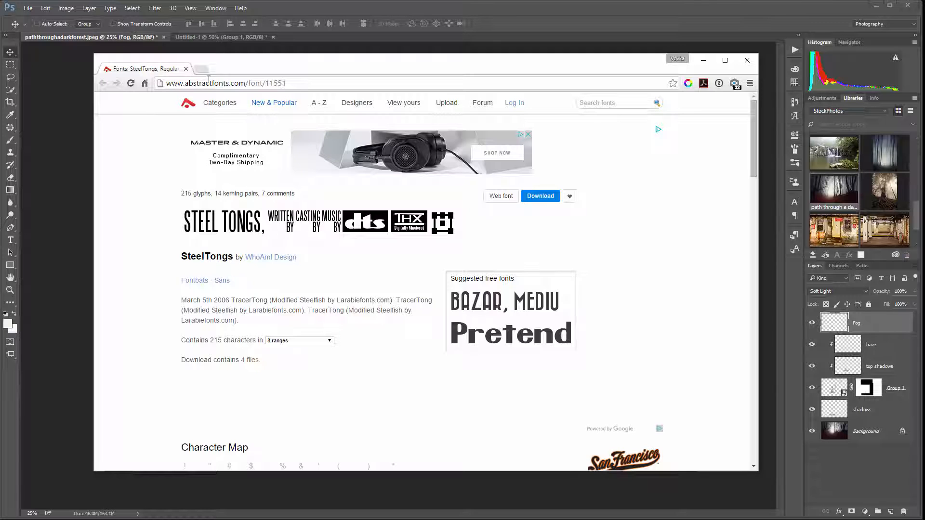
{"action": "scroll", "coordinate": [269, 212], "scroll_direction": "down", "scroll_amount": 7}
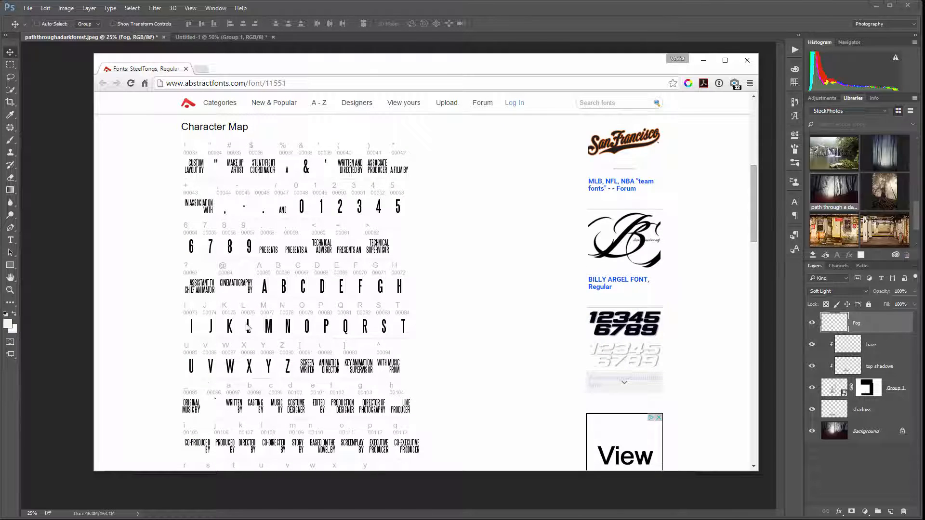
{"action": "scroll", "coordinate": [350, 352], "scroll_direction": "down", "scroll_amount": 2}
{"action": "scroll", "coordinate": [317, 375], "scroll_direction": "down", "scroll_amount": 2}
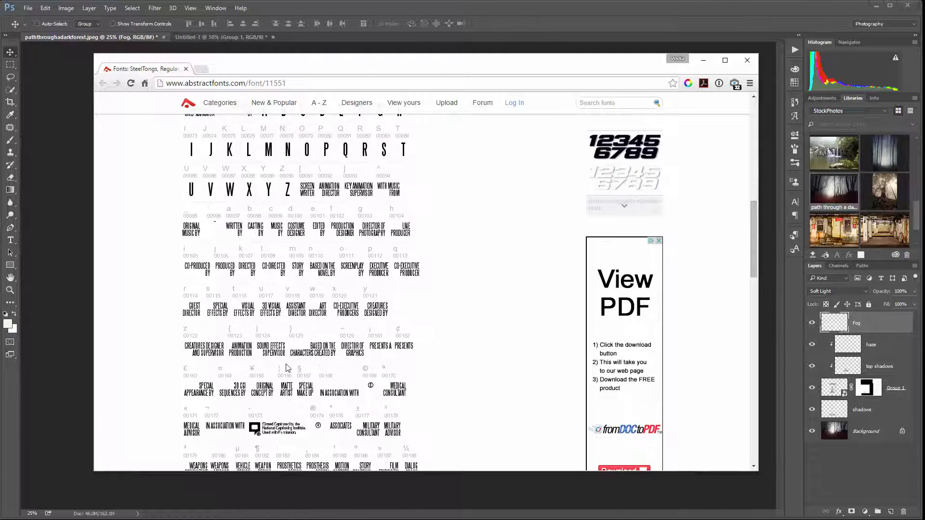
{"action": "scroll", "coordinate": [314, 387], "scroll_direction": "down", "scroll_amount": 2}
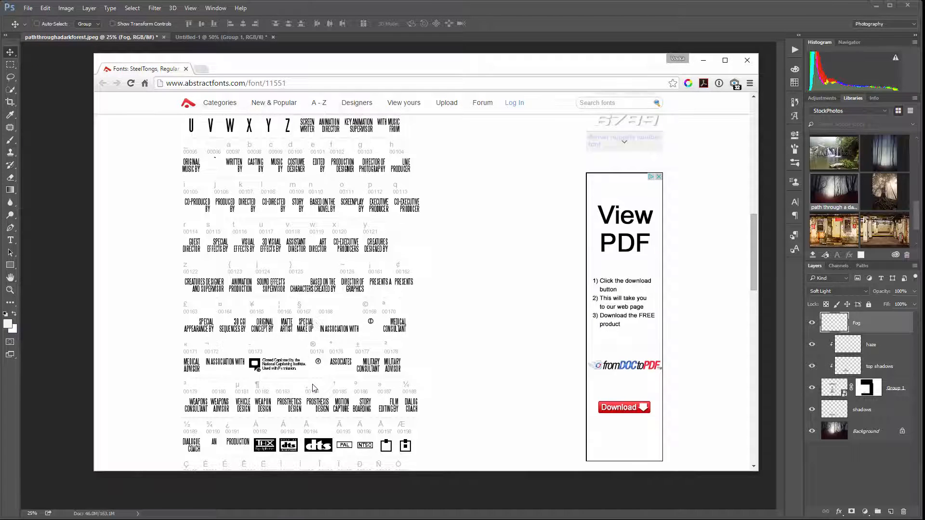
{"action": "scroll", "coordinate": [308, 409], "scroll_direction": "up", "scroll_amount": 2}
{"action": "scroll", "coordinate": [298, 433], "scroll_direction": "down", "scroll_amount": 3}
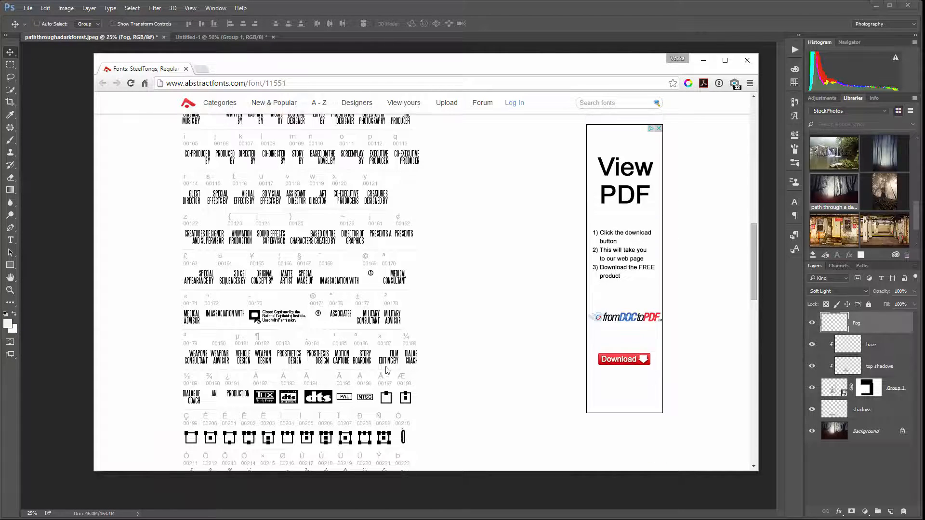
{"action": "scroll", "coordinate": [339, 376], "scroll_direction": "up", "scroll_amount": 6}
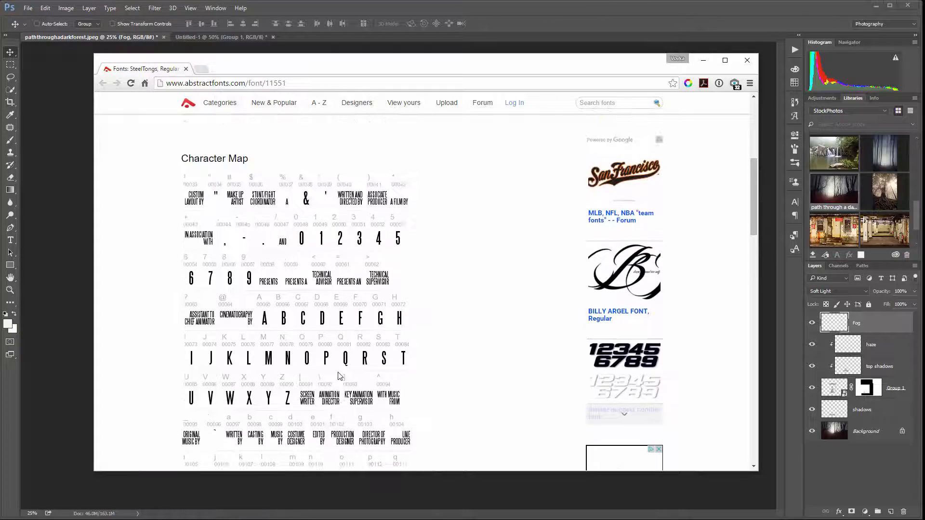
{"action": "scroll", "coordinate": [339, 375], "scroll_direction": "up", "scroll_amount": 2}
{"action": "scroll", "coordinate": [370, 249], "scroll_direction": "up", "scroll_amount": 2}
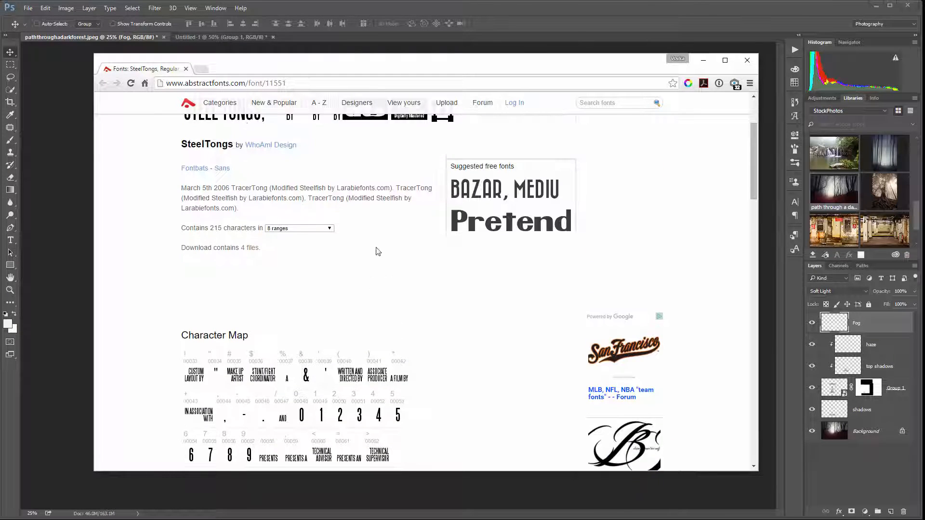
{"action": "left_click_drag", "start_coordinate": [408, 66], "coordinate": [450, 69]}
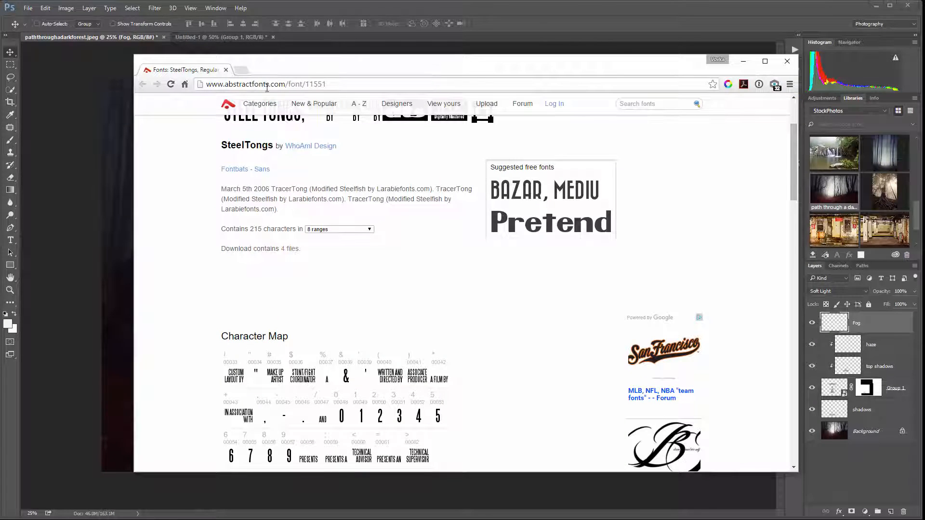
{"action": "scroll", "coordinate": [329, 188], "scroll_direction": "up", "scroll_amount": 3}
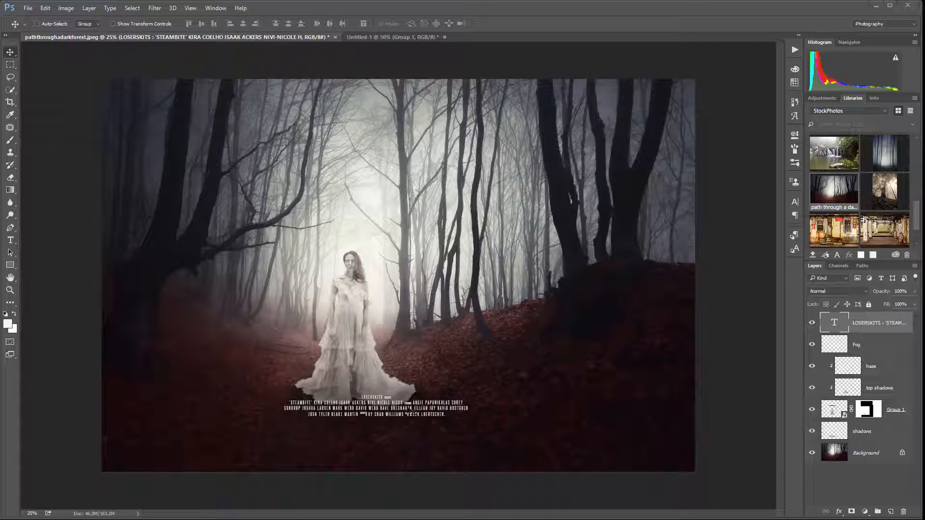
Move the white movie-credits text block below the gown to the lower edge of the picture and check it up close
{"action": "left_click_drag", "start_coordinate": [392, 417], "coordinate": [440, 453]}
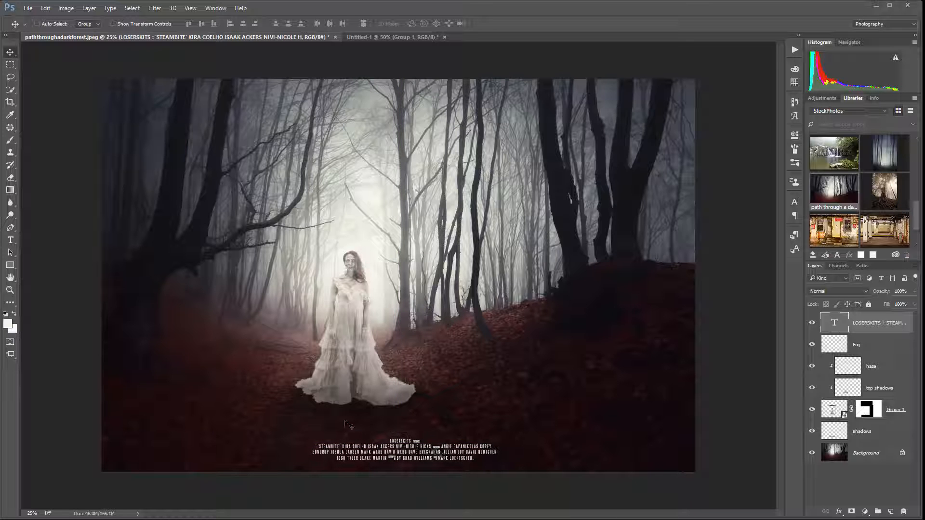
{"action": "left_click_drag", "start_coordinate": [439, 487], "coordinate": [419, 247]}
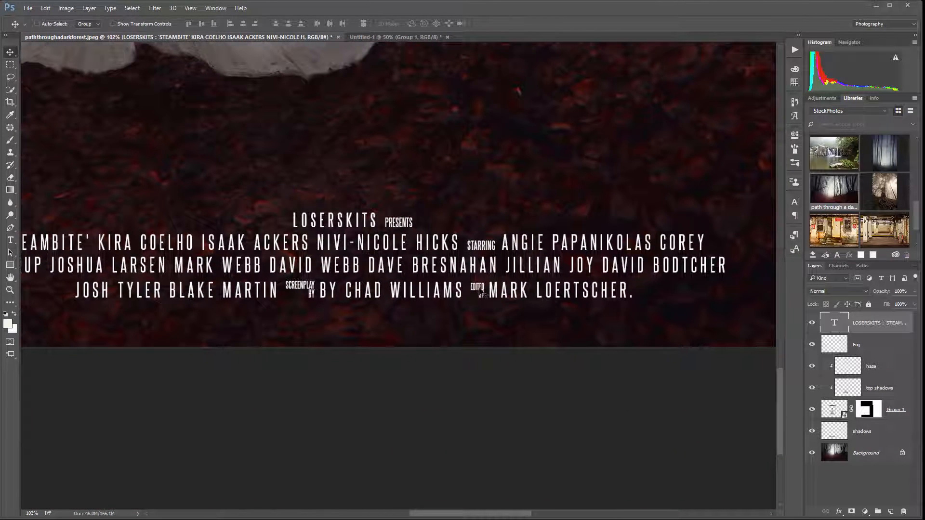
{"action": "scroll", "coordinate": [348, 281], "scroll_direction": "down", "scroll_amount": 10}
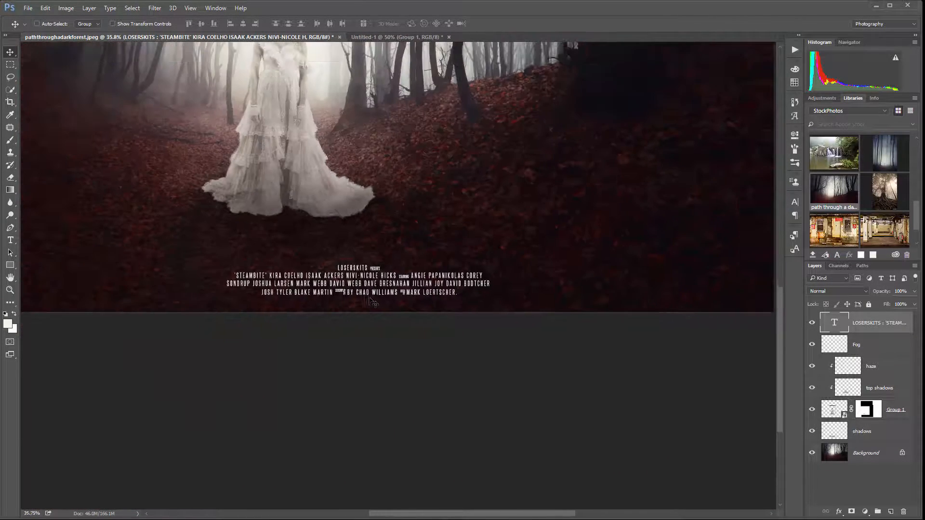
Move the movie-credits text block slightly up and away from the lower edge of the poster
{"action": "key", "text": "ctrl+0"}
{"action": "scroll", "coordinate": [430, 468], "scroll_direction": "down", "scroll_amount": 1}
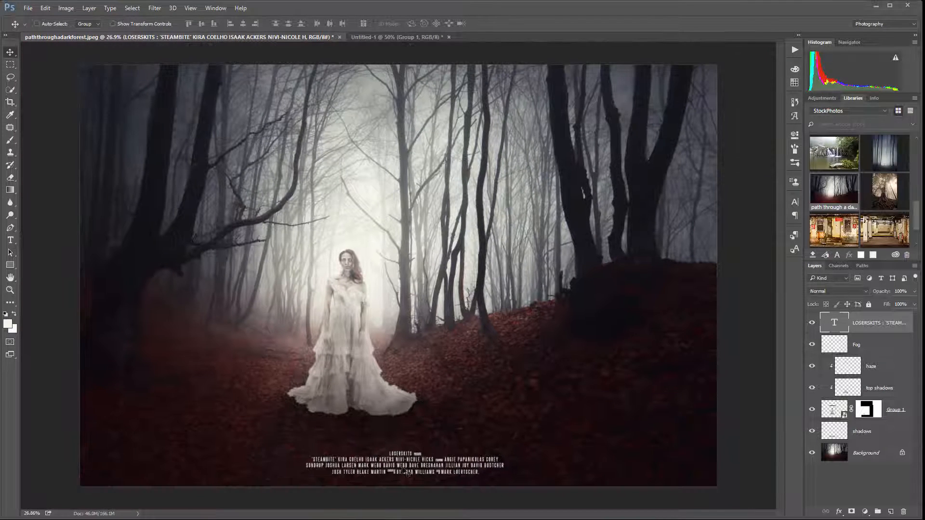
{"action": "left_click_drag", "start_coordinate": [417, 465], "coordinate": [400, 455]}
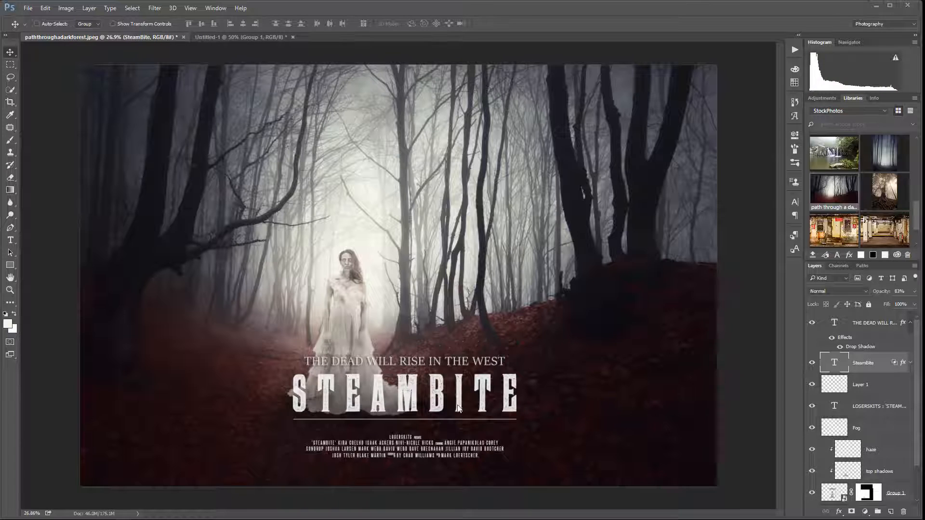
Move the tagline, the STEAMBITE title and its underline down together, and reposition the credits block just below the line
{"action": "mouse_move", "coordinate": [430, 377]}
{"action": "left_mouse_down"}
{"action": "mouse_move", "coordinate": [412, 375]}
{"action": "mouse_move", "coordinate": [430, 373]}
{"action": "left_mouse_up"}
{"action": "left_click", "coordinate": [866, 325]}
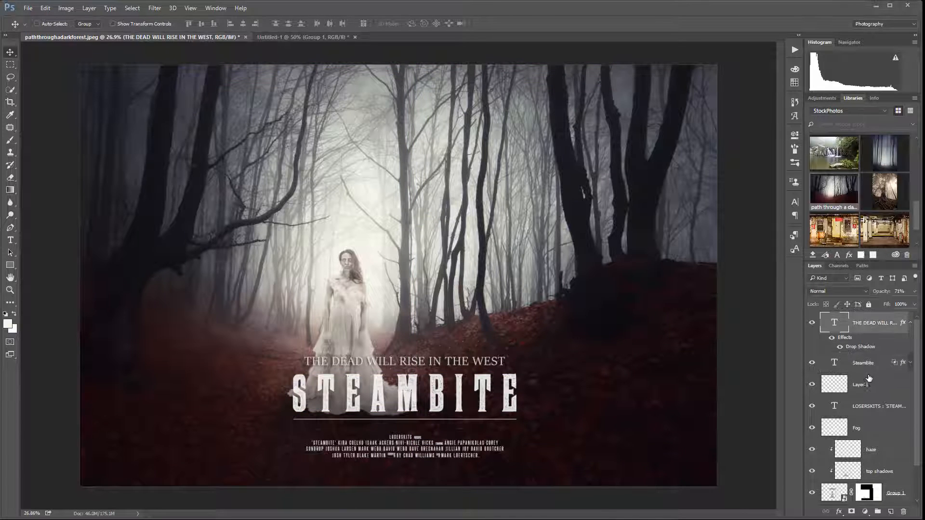
{"action": "left_click", "coordinate": [867, 384], "text": "shift"}
{"action": "mouse_move", "coordinate": [459, 391]}
{"action": "left_mouse_down"}
{"action": "mouse_move", "coordinate": [461, 405]}
{"action": "mouse_move", "coordinate": [453, 403]}
{"action": "left_mouse_up"}
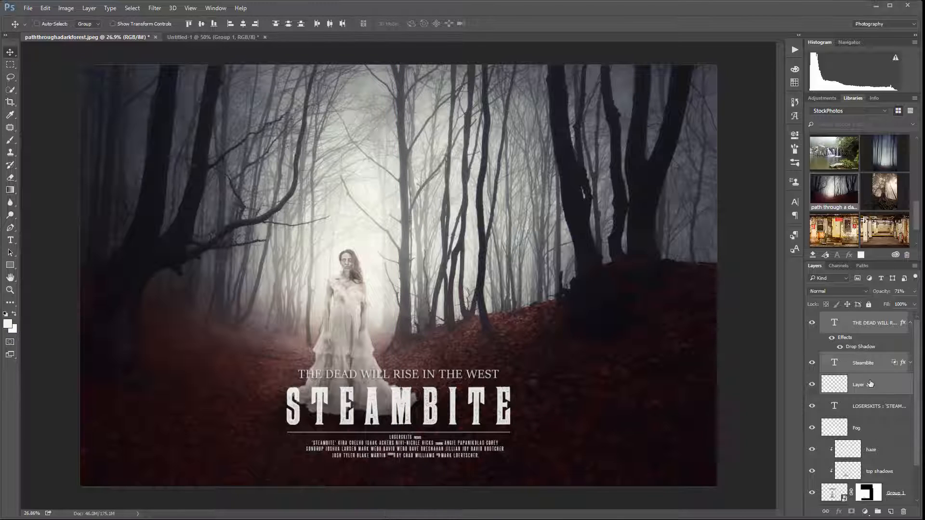
{"action": "left_click", "coordinate": [424, 456], "text": "ctrl"}
{"action": "left_click_drag", "start_coordinate": [424, 455], "coordinate": [419, 457]}
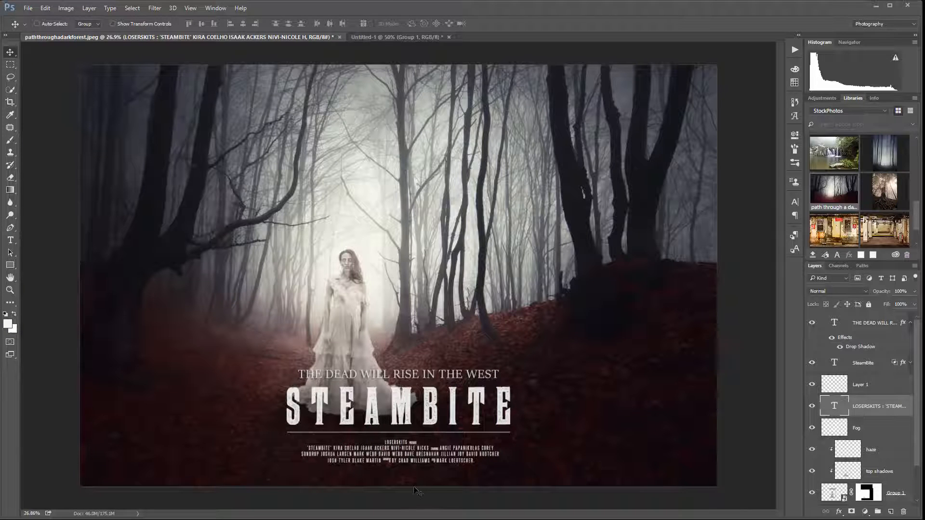
Add a vertical guide at position 50 and shift the credits block to centre it on the guide
{"action": "left_click", "coordinate": [210, 8]}
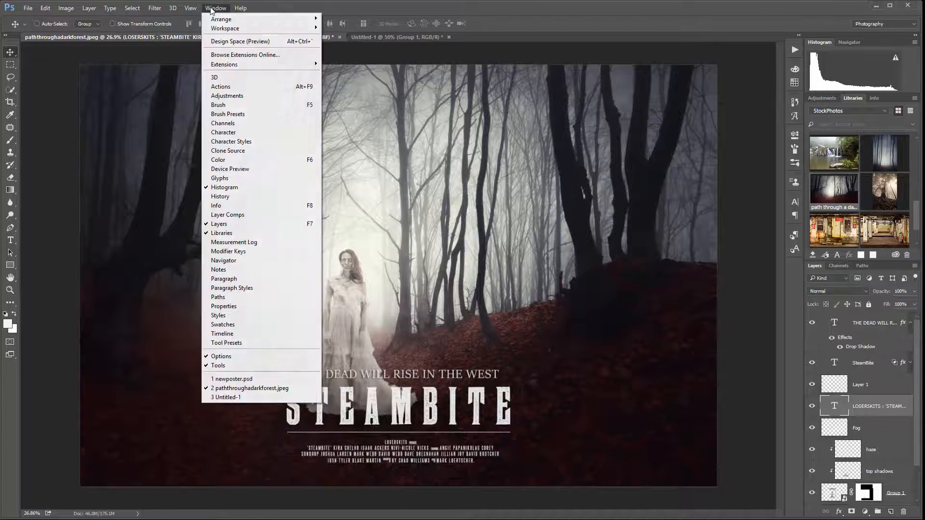
{"action": "mouse_move", "coordinate": [200, 10]}
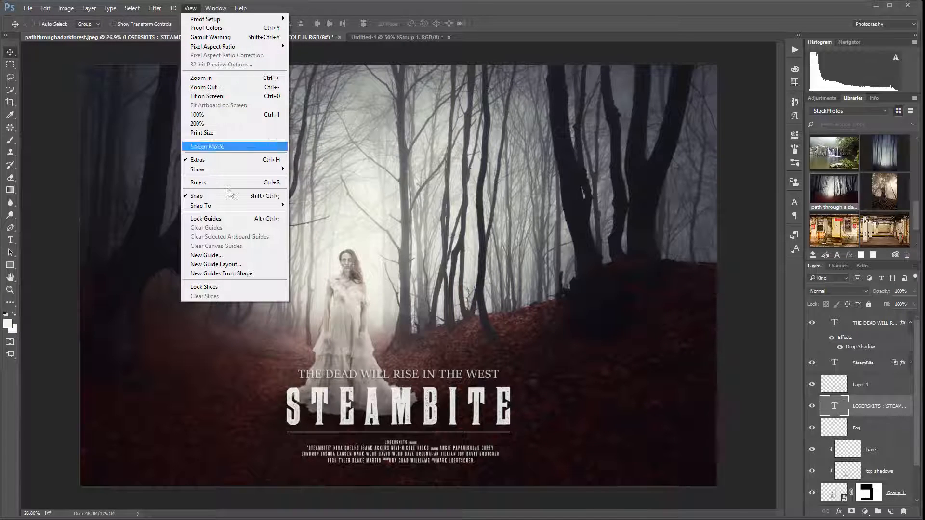
{"action": "left_click", "coordinate": [245, 258]}
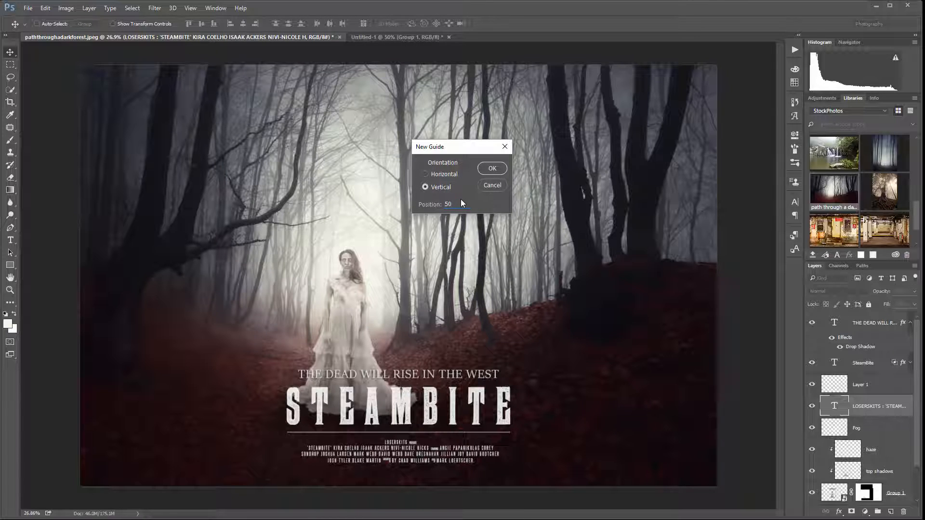
{"action": "left_click", "coordinate": [492, 168]}
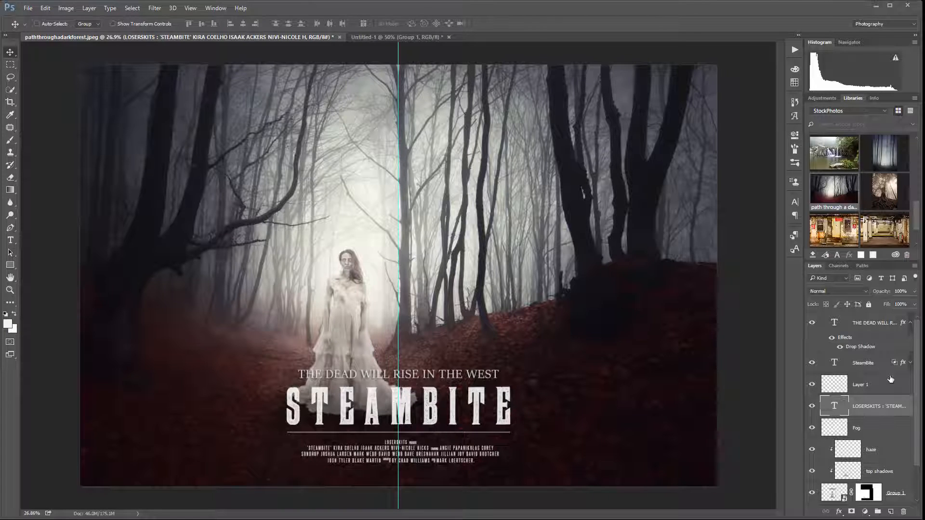
{"action": "left_click_drag", "start_coordinate": [437, 451], "coordinate": [436, 453]}
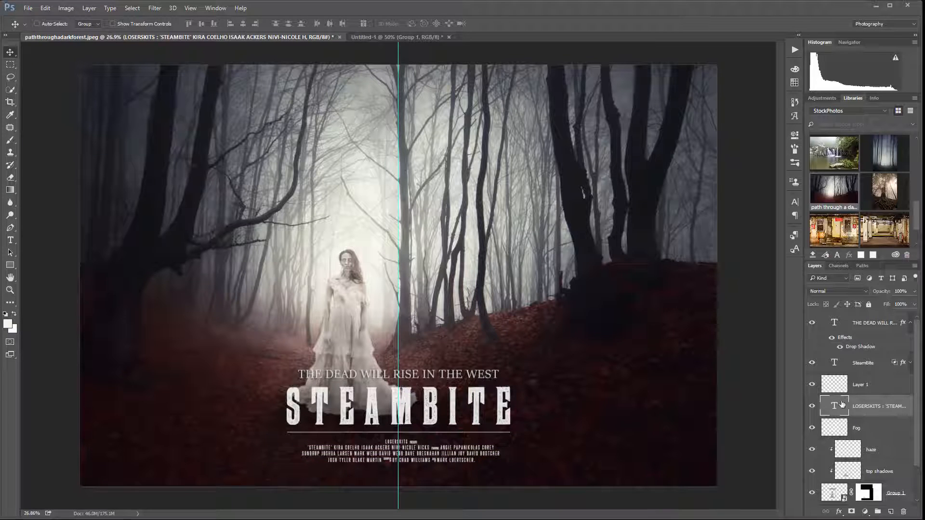
Select the tagline, SteamBite title and Layer 1 line together and nudge them horizontally to centre on the vertical guide
{"action": "left_click", "coordinate": [865, 327]}
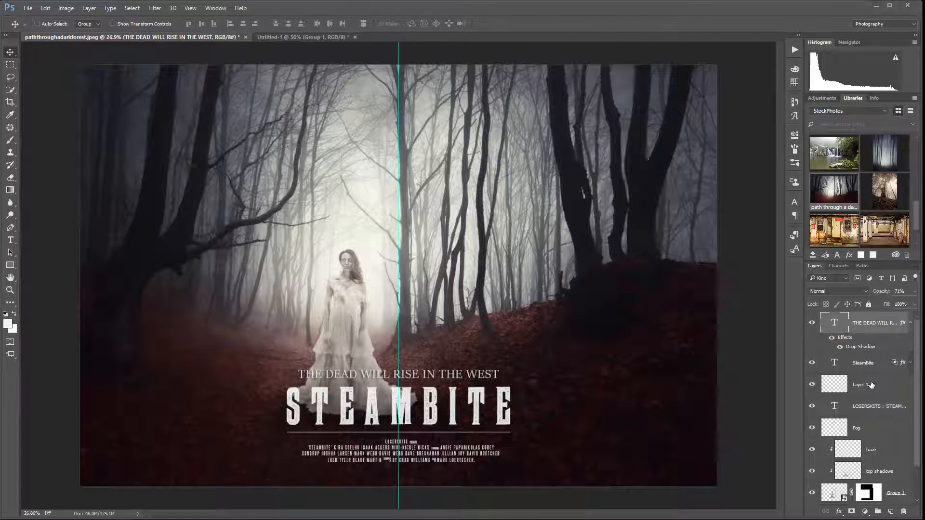
{"action": "left_click", "coordinate": [867, 384], "text": "shift"}
{"action": "left_click_drag", "start_coordinate": [476, 406], "coordinate": [469, 404]}
{"action": "key", "text": "Right"}
{"action": "key", "text": "Right"}
{"action": "key", "text": "Right"}
{"action": "key", "text": "Right"}
{"action": "key", "text": "Right"}
{"action": "key", "text": "Right"}
{"action": "key", "text": "Right"}
{"action": "key", "text": "Right"}
{"action": "key", "text": "Right"}
{"action": "key", "text": "Right"}
{"action": "key", "text": "Right"}
{"action": "key", "text": "Right"}
{"action": "key", "text": "Right"}
{"action": "key", "text": "Right"}
{"action": "key", "text": "Right"}
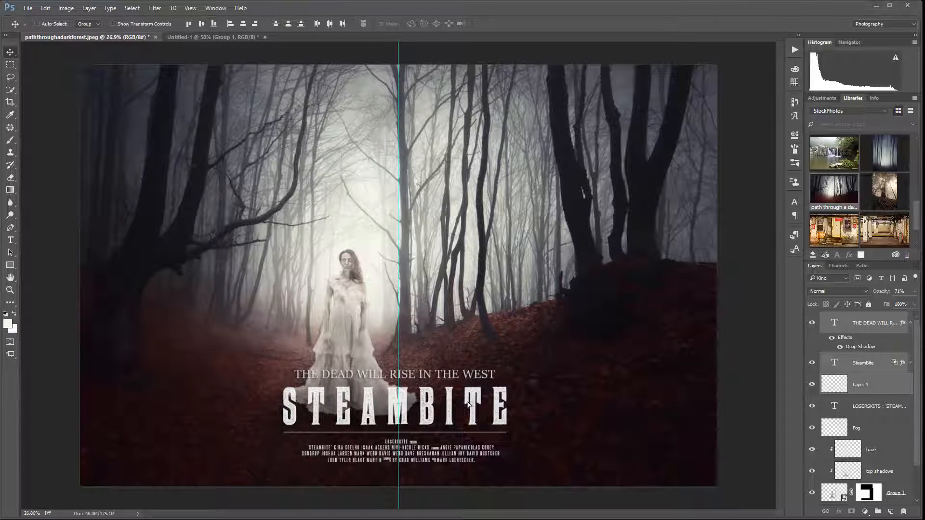
{"action": "key", "text": "Right"}
{"action": "key", "text": "Right"}
{"action": "key", "text": "Right"}
{"action": "key", "text": "Right"}
{"action": "key", "text": "Right"}
{"action": "key", "text": "Right"}
{"action": "key", "text": "Right"}
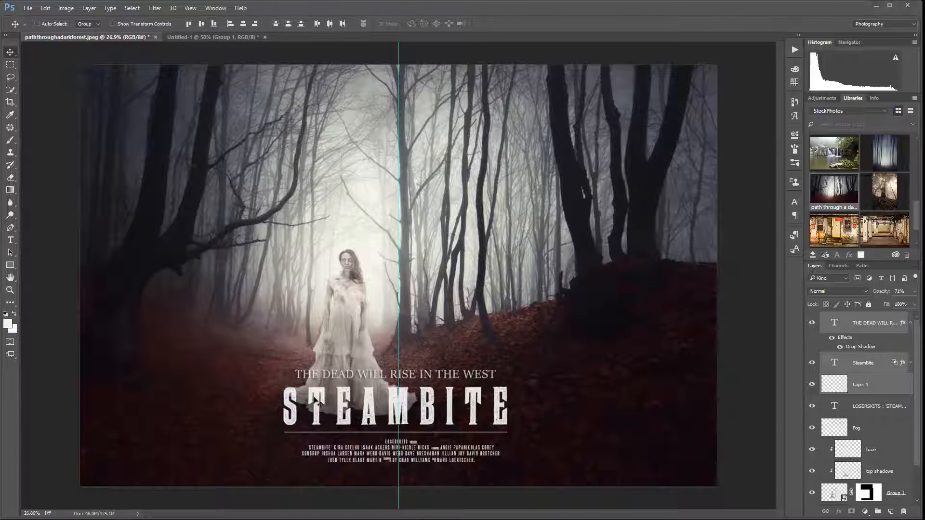
In the SteamBite title's blending options, split the dark Blend If slider of the Underlying Layer to 9 / 17
{"action": "scroll", "coordinate": [371, 410], "scroll_direction": "up", "scroll_amount": 9}
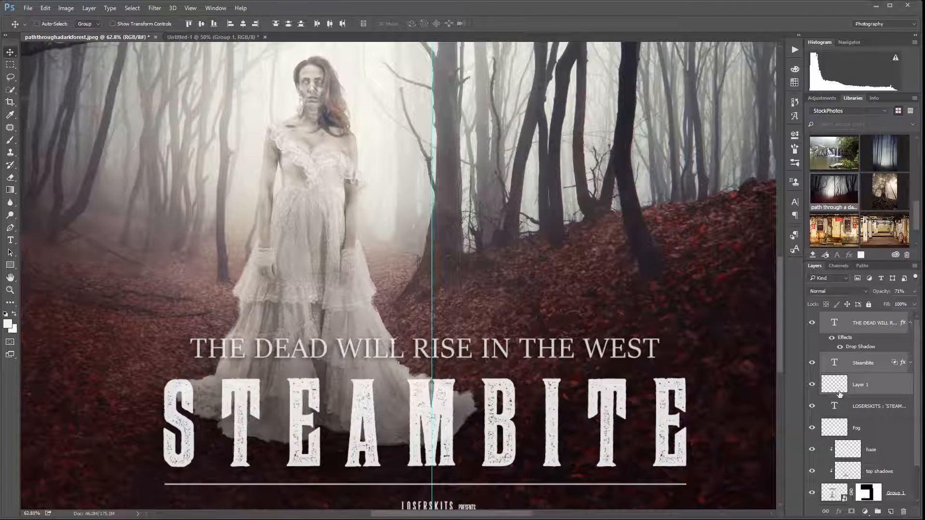
{"action": "double_click", "coordinate": [895, 365]}
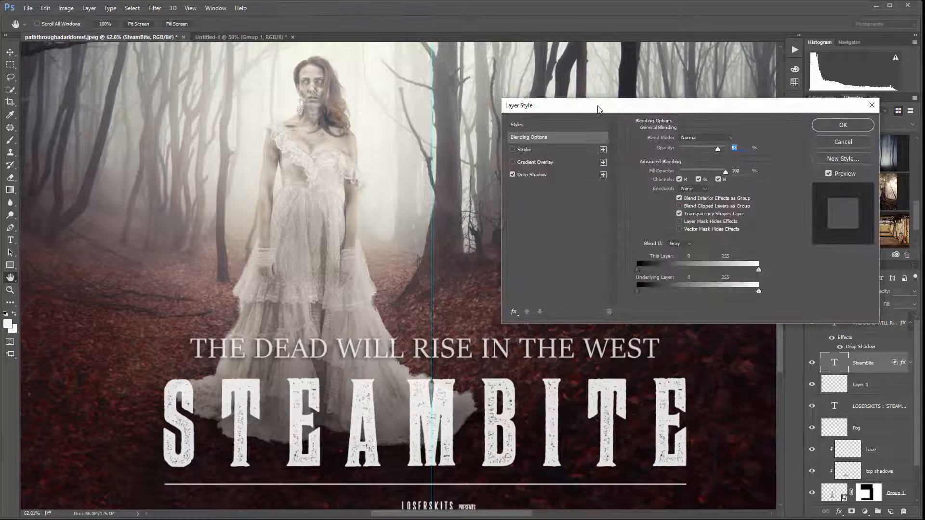
{"action": "left_click_drag", "start_coordinate": [598, 109], "coordinate": [499, 86]}
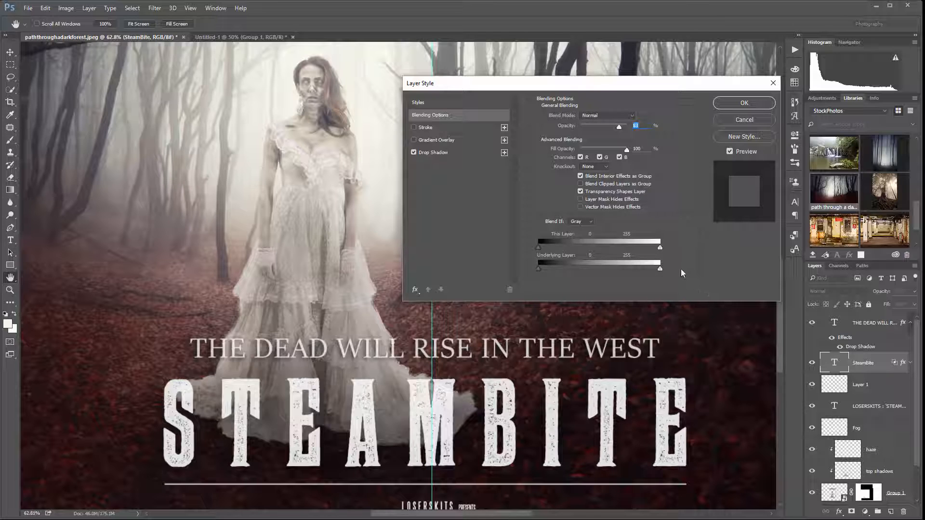
{"action": "left_click_drag", "start_coordinate": [917, 346], "coordinate": [916, 370]}
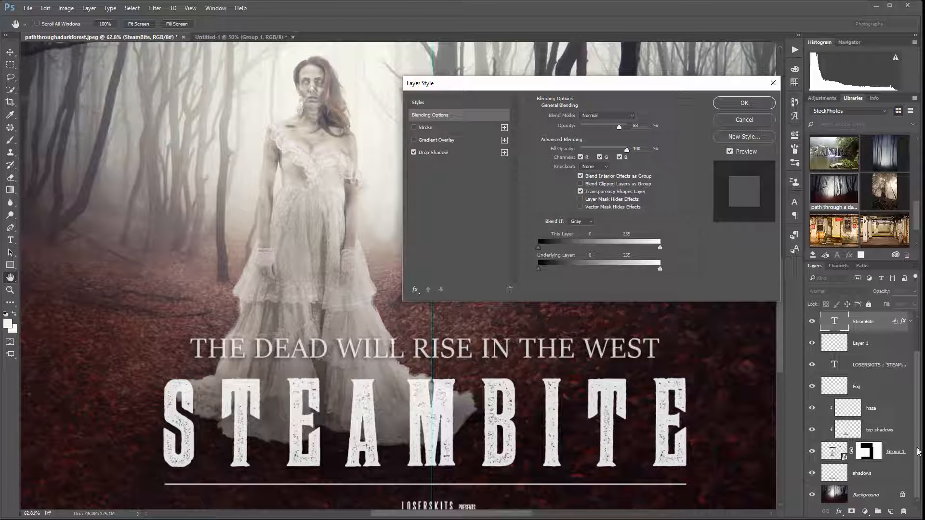
{"action": "scroll", "coordinate": [917, 452], "scroll_direction": "up", "scroll_amount": 2}
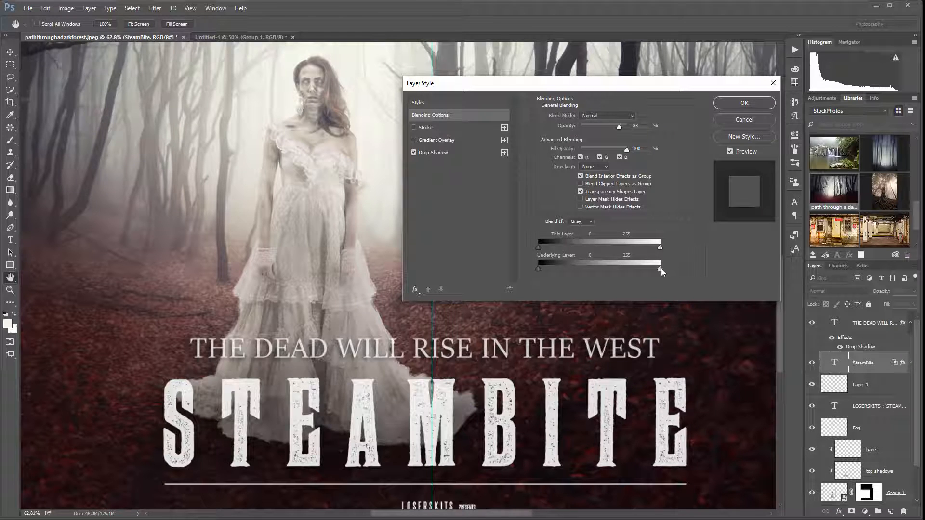
{"action": "left_click_drag", "start_coordinate": [544, 269], "coordinate": [546, 268]}
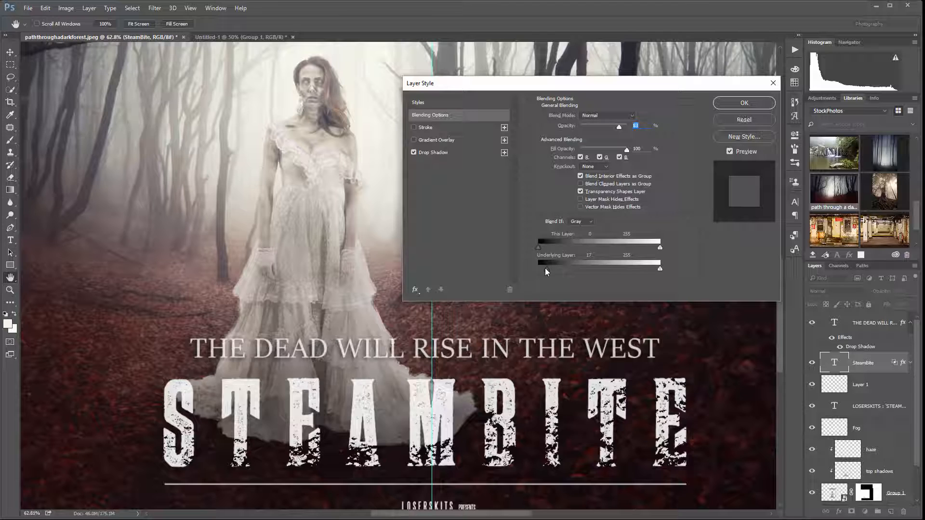
{"action": "left_click_drag", "start_coordinate": [545, 268], "coordinate": [542, 268], "text": "alt"}
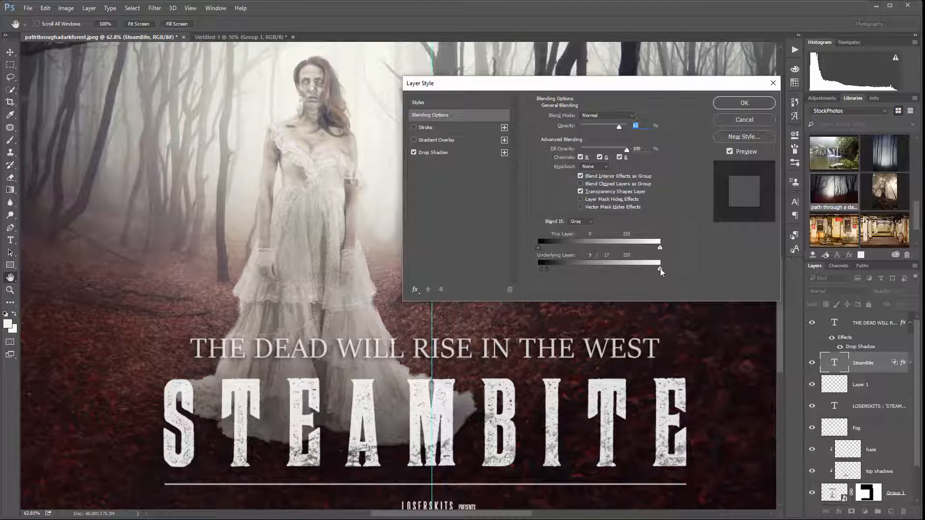
Split the Underlying Layer's light Blend If slider to 118 / 208, apply the layer style and check the title on the whole poster
{"action": "left_click_drag", "start_coordinate": [660, 268], "coordinate": [621, 271]}
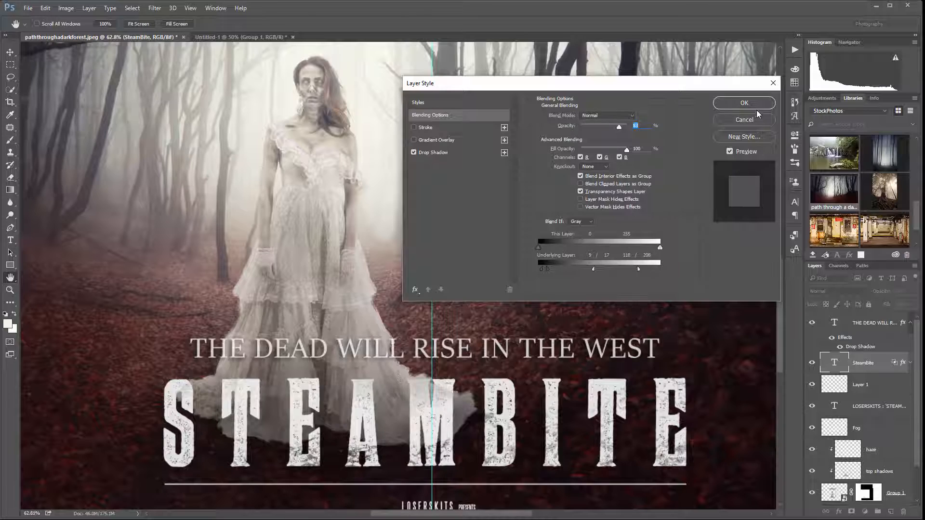
{"action": "left_click", "coordinate": [744, 102]}
{"action": "scroll", "coordinate": [486, 303], "scroll_direction": "down", "scroll_amount": 10}
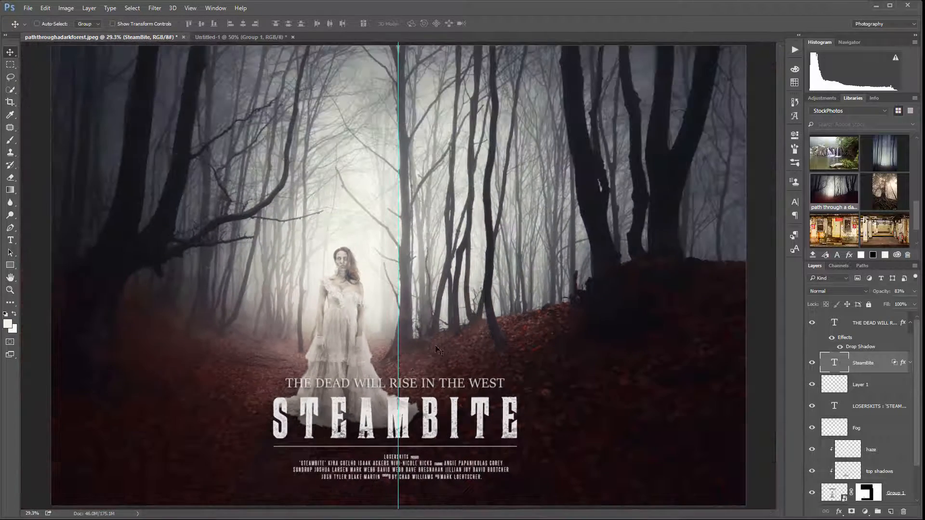
{"action": "scroll", "coordinate": [358, 419], "scroll_direction": "up", "scroll_amount": 1}
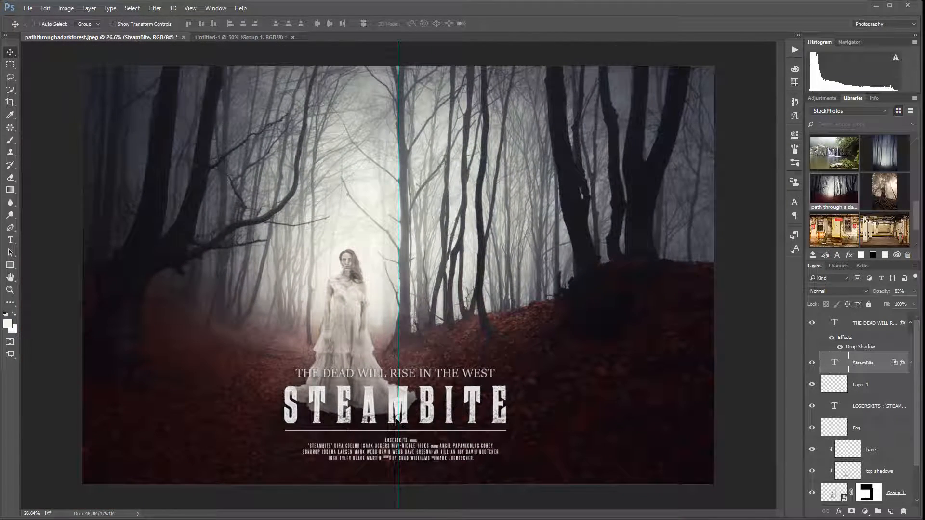
{"action": "scroll", "coordinate": [371, 407], "scroll_direction": "up", "scroll_amount": 2}
{"action": "scroll", "coordinate": [371, 407], "scroll_direction": "down", "scroll_amount": 1}
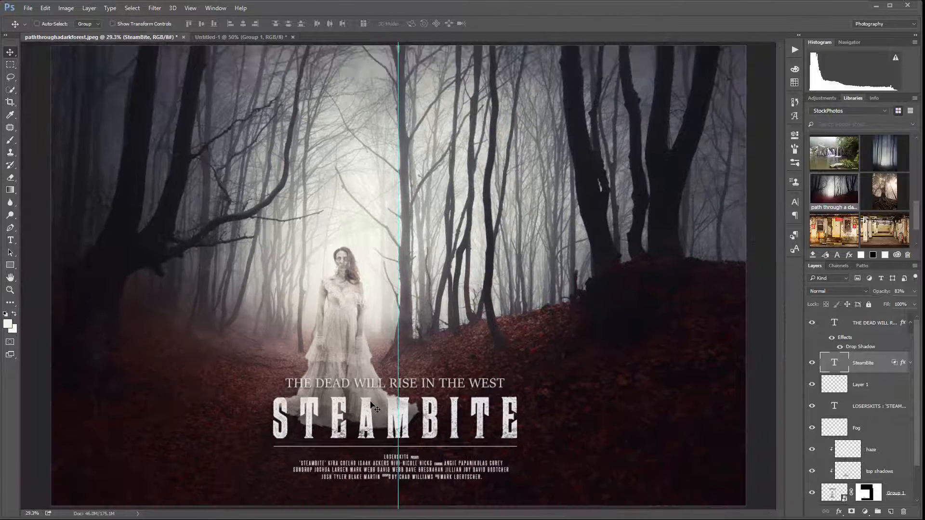
{"action": "scroll", "coordinate": [364, 397], "scroll_direction": "down", "scroll_amount": 1}
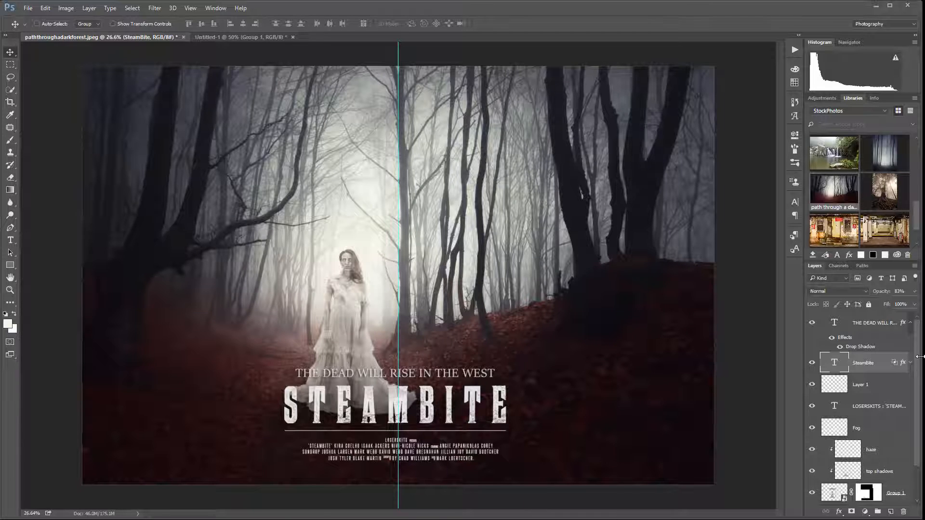
Add a Curves adjustment layer above the tagline layer and set its blend mode to Luminosity
{"action": "left_click", "coordinate": [883, 323]}
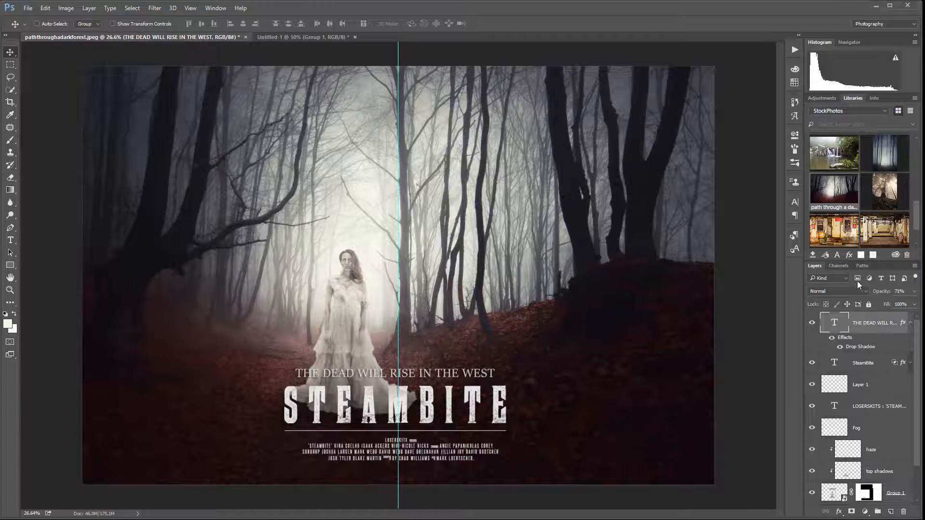
{"action": "left_click", "coordinate": [865, 512]}
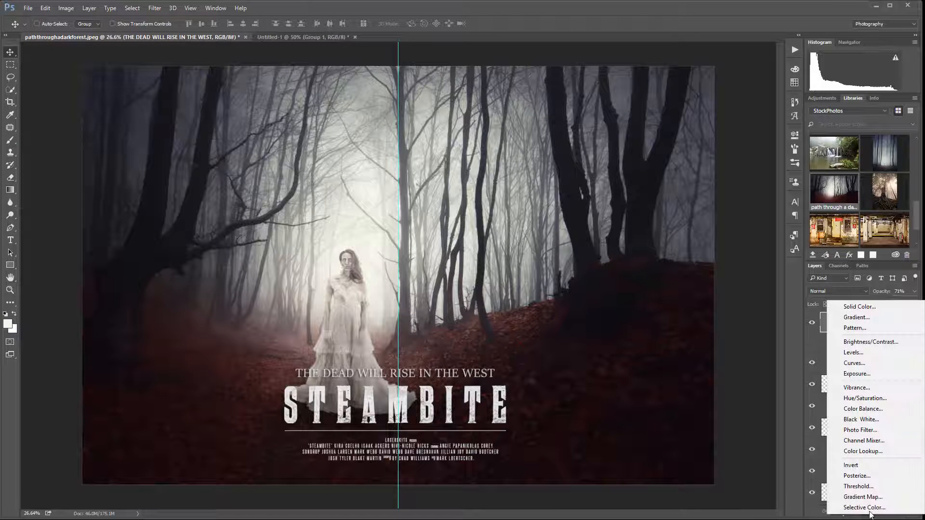
{"action": "left_click", "coordinate": [869, 362]}
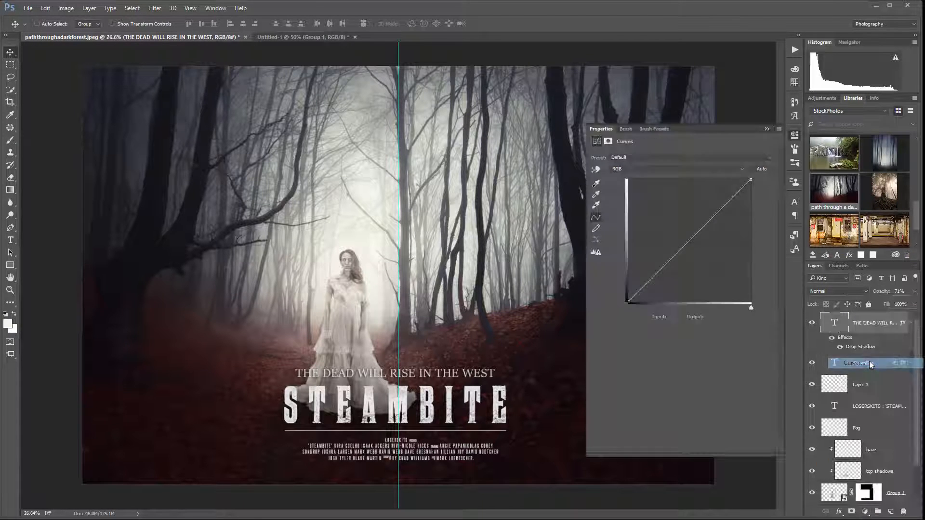
{"action": "left_click", "coordinate": [858, 291]}
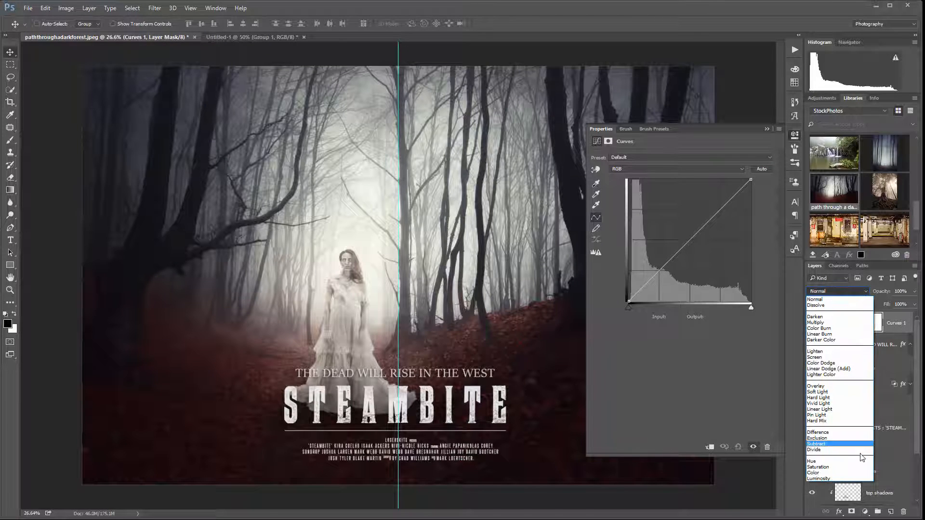
{"action": "left_click", "coordinate": [843, 479]}
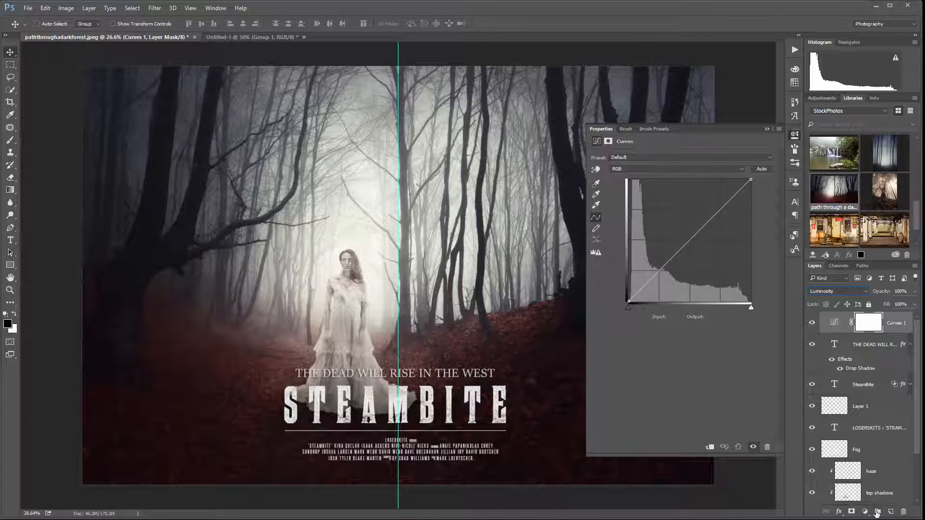
Add a second Curves adjustment layer in Normal mode and place it beneath the Luminosity one
{"action": "left_click", "coordinate": [863, 511]}
{"action": "left_click", "coordinate": [884, 357]}
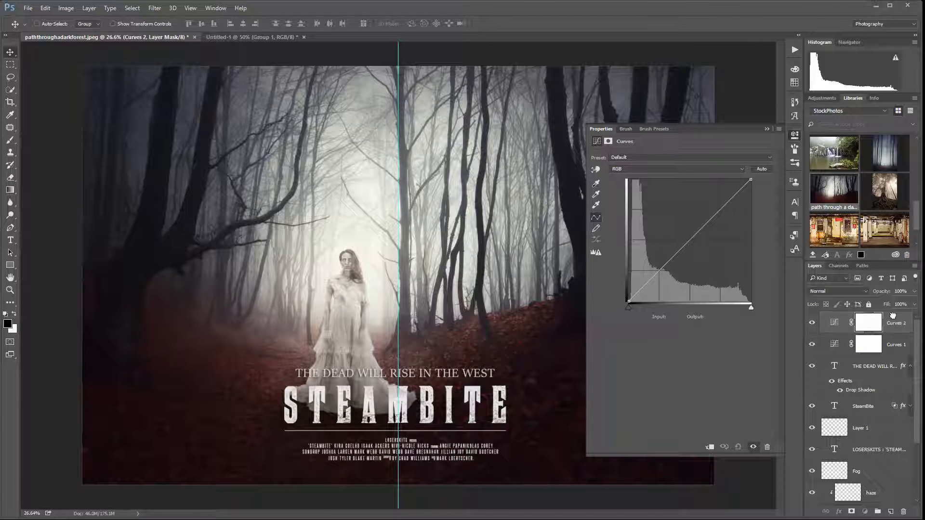
{"action": "left_click_drag", "start_coordinate": [893, 313], "coordinate": [893, 312]}
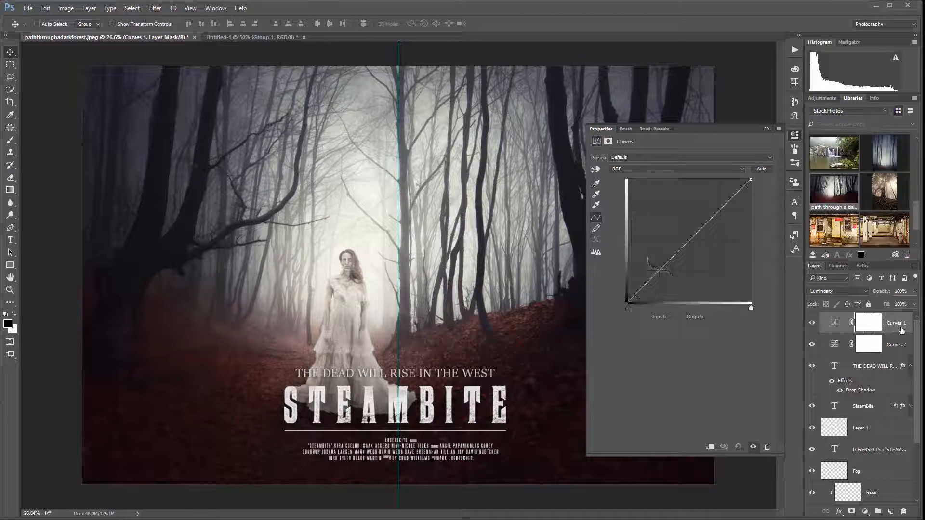
Rename the Curves layer with Luminosity blending as L
{"action": "double_click", "coordinate": [901, 323]}
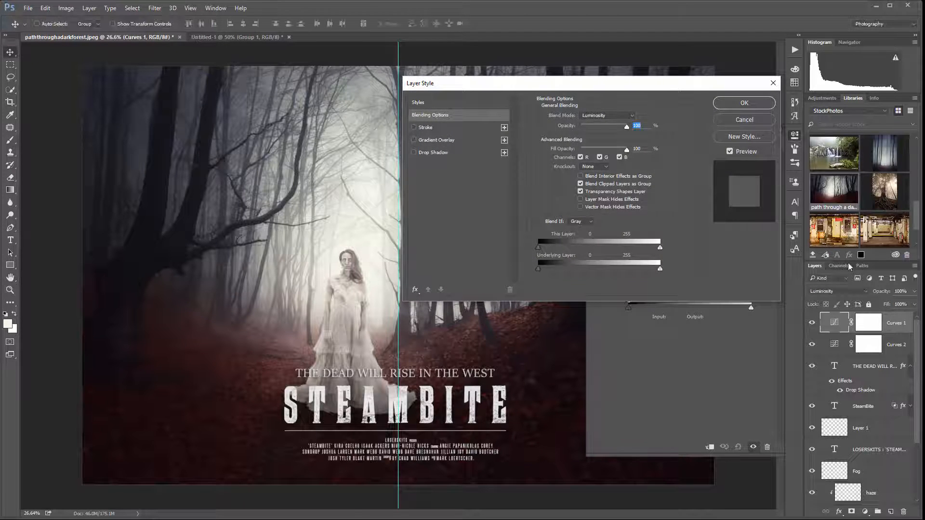
{"action": "key", "text": "Escape"}
{"action": "double_click", "coordinate": [896, 322]}
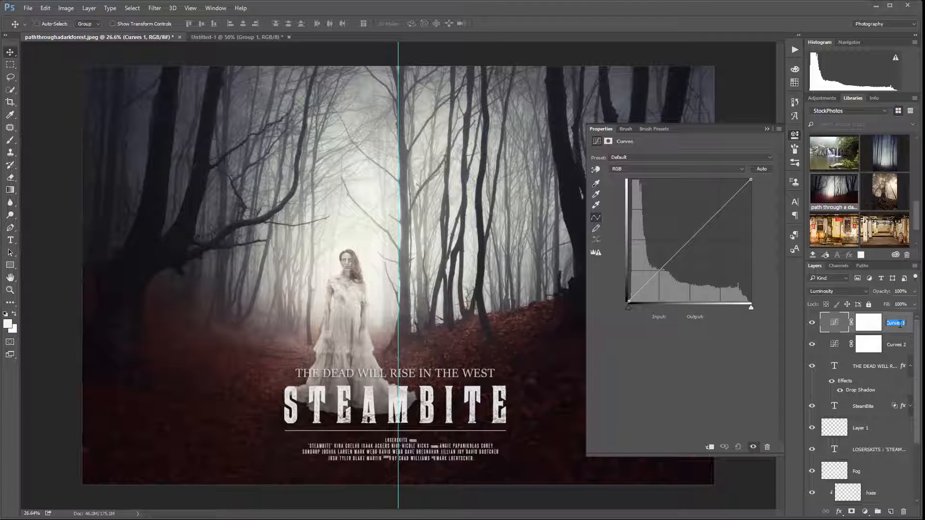
{"action": "type", "text": "L"}
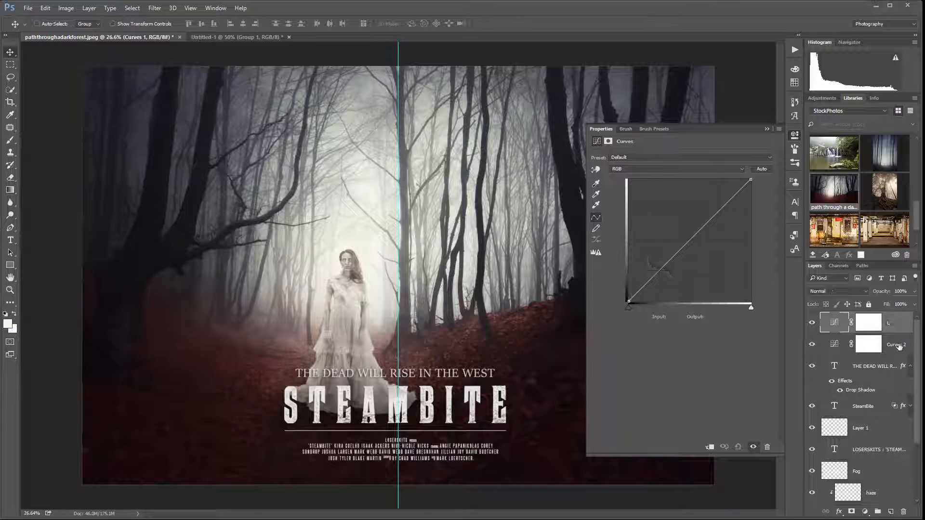
Rename the lower Curves layer as Color and set its blend mode to Color
{"action": "double_click", "coordinate": [897, 344]}
{"action": "type", "text": "D"}
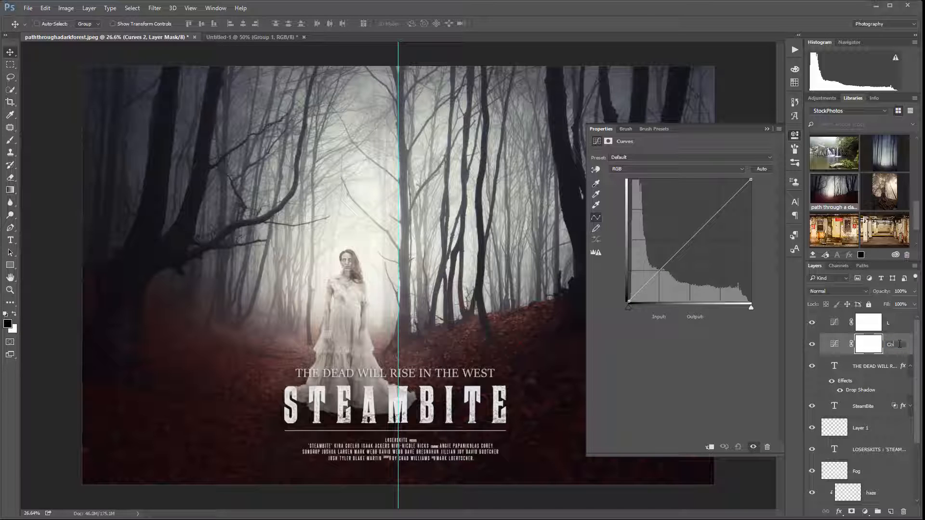
{"action": "type", "text": "olor"}
{"action": "key", "text": "Return"}
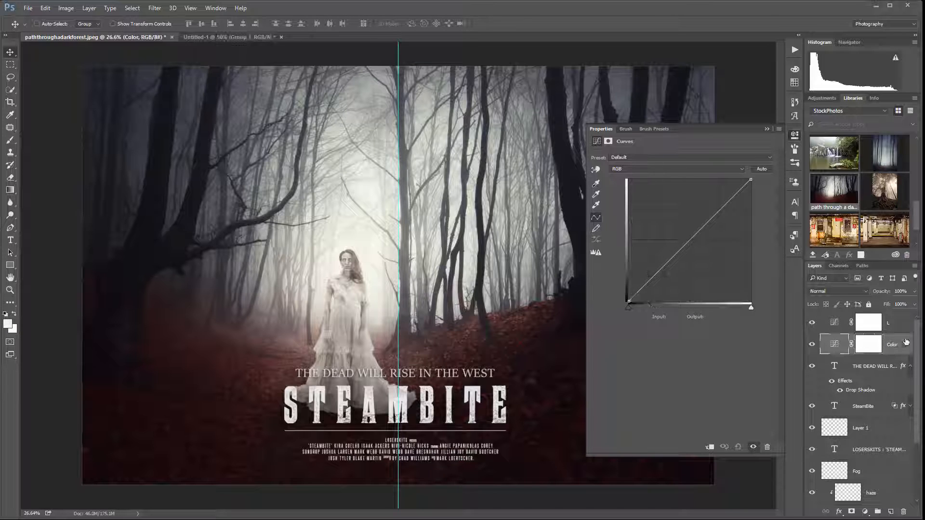
{"action": "left_click", "coordinate": [840, 291]}
{"action": "left_click", "coordinate": [836, 472]}
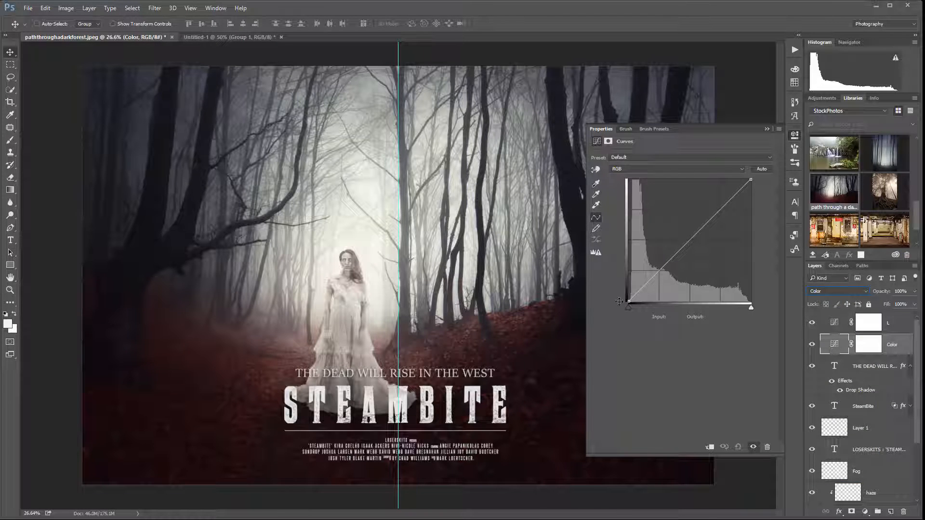
In the Color layer's Blue channel, raise the curve's black point slightly and pull its upper midtones down a little
{"action": "left_click", "coordinate": [654, 169]}
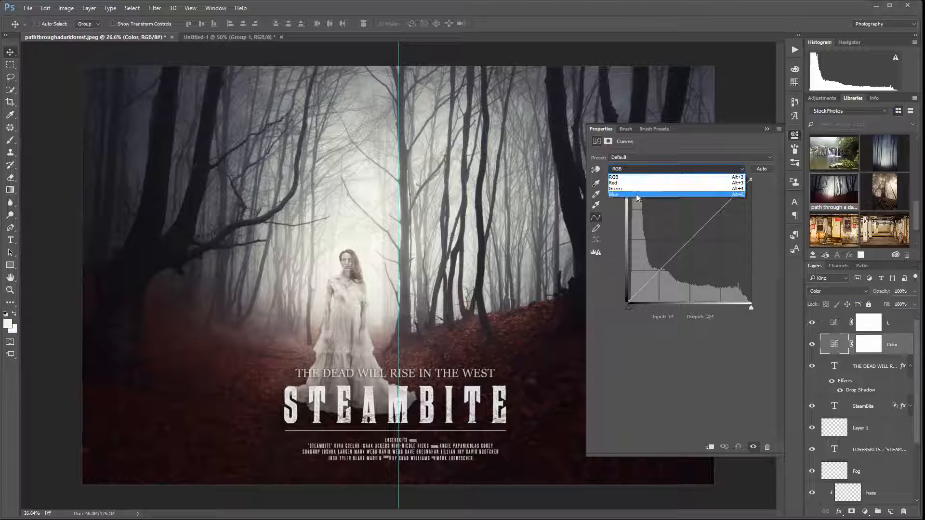
{"action": "left_click", "coordinate": [645, 194]}
{"action": "mouse_move", "coordinate": [636, 291]}
{"action": "left_mouse_down"}
{"action": "mouse_move", "coordinate": [629, 299]}
{"action": "mouse_move", "coordinate": [628, 292]}
{"action": "left_mouse_up"}
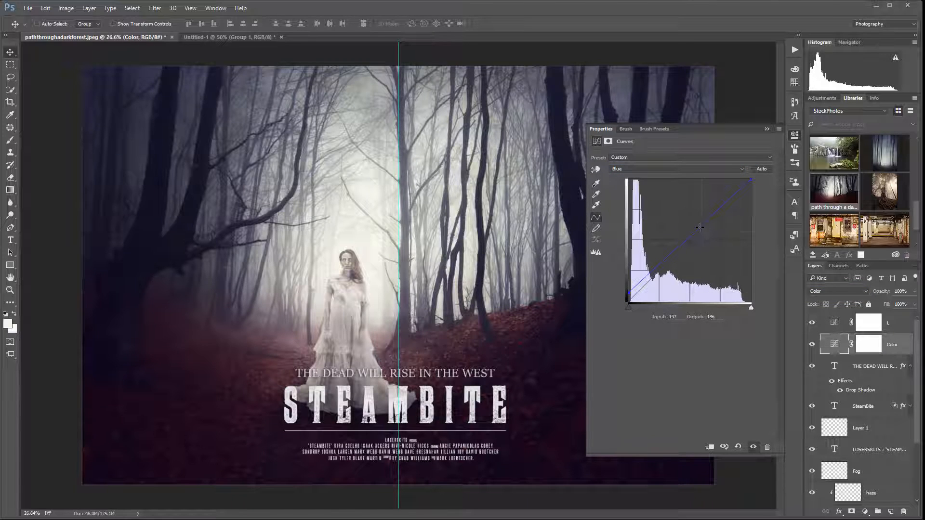
{"action": "left_click_drag", "start_coordinate": [699, 227], "coordinate": [703, 229]}
In the Red channel, move the curve's black point to input 23, output 0 and add two points to hold the midtones and highlights
{"action": "left_click", "coordinate": [671, 169]}
{"action": "left_click", "coordinate": [667, 177]}
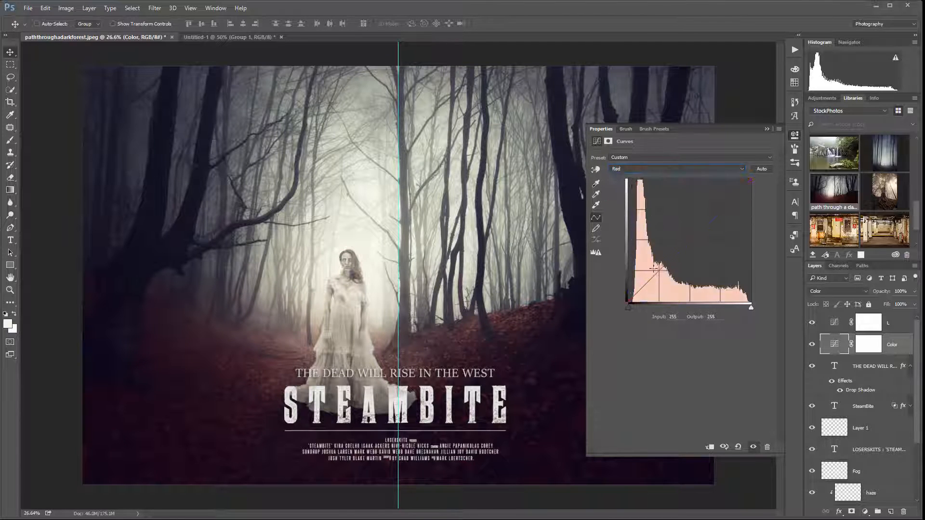
{"action": "left_click_drag", "start_coordinate": [630, 298], "coordinate": [640, 317]}
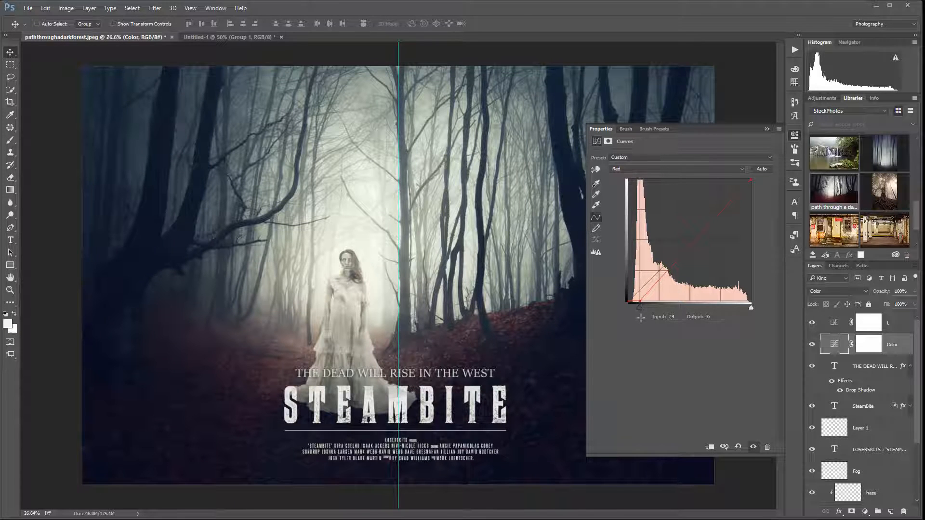
{"action": "left_click", "coordinate": [671, 264]}
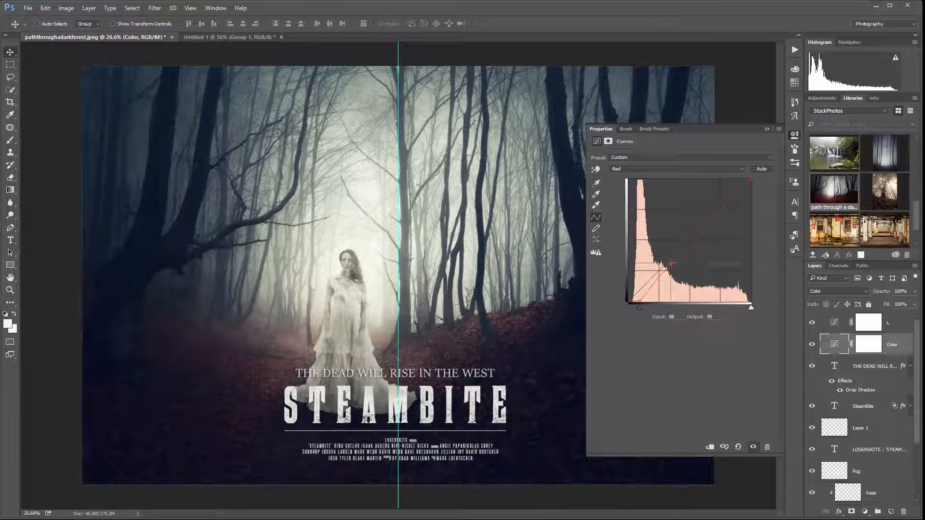
{"action": "left_click_drag", "start_coordinate": [671, 264], "coordinate": [673, 262]}
{"action": "left_click", "coordinate": [706, 225]}
Target the Color layer's mask and set up a smaller soft round brush with black paint at 10% opacity
{"action": "left_click", "coordinate": [877, 348]}
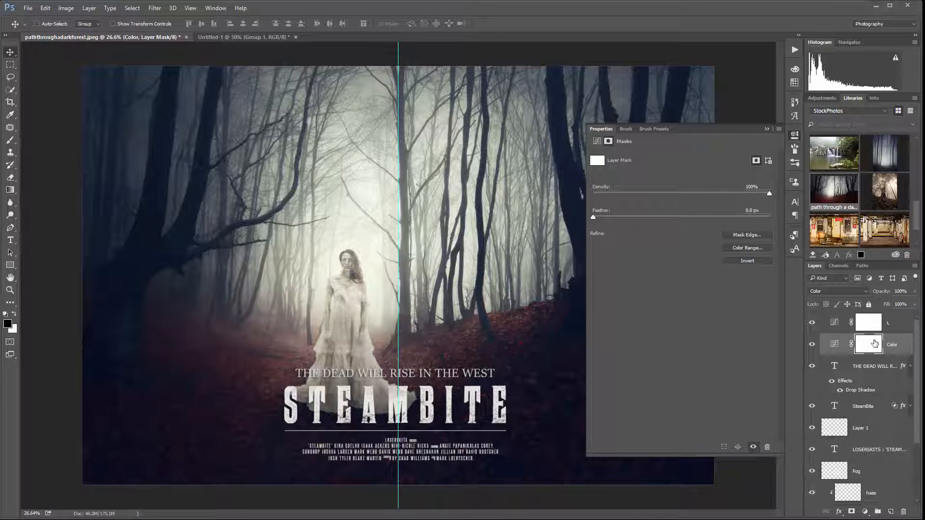
{"action": "left_click", "coordinate": [11, 140]}
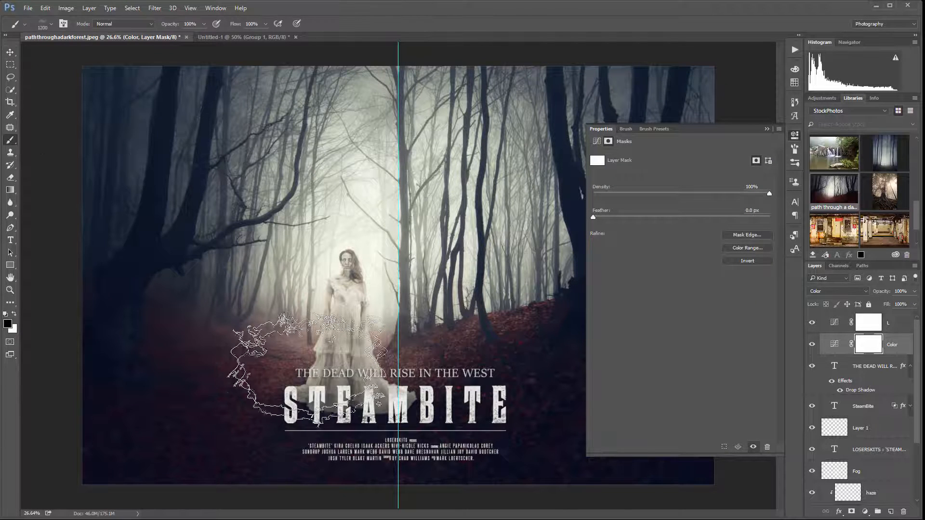
{"action": "right_click", "coordinate": [359, 267]}
{"action": "left_click", "coordinate": [431, 348]}
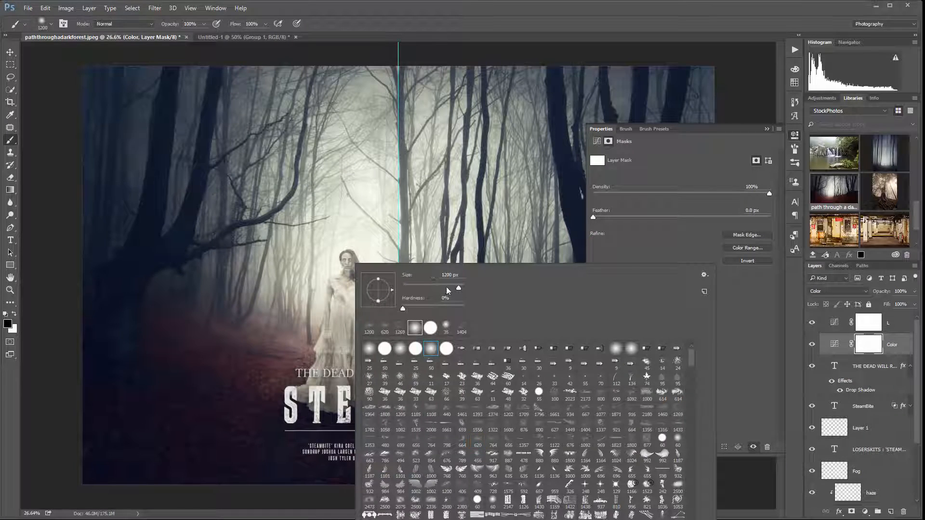
{"action": "left_click", "coordinate": [435, 286]}
{"action": "left_click", "coordinate": [46, 251]}
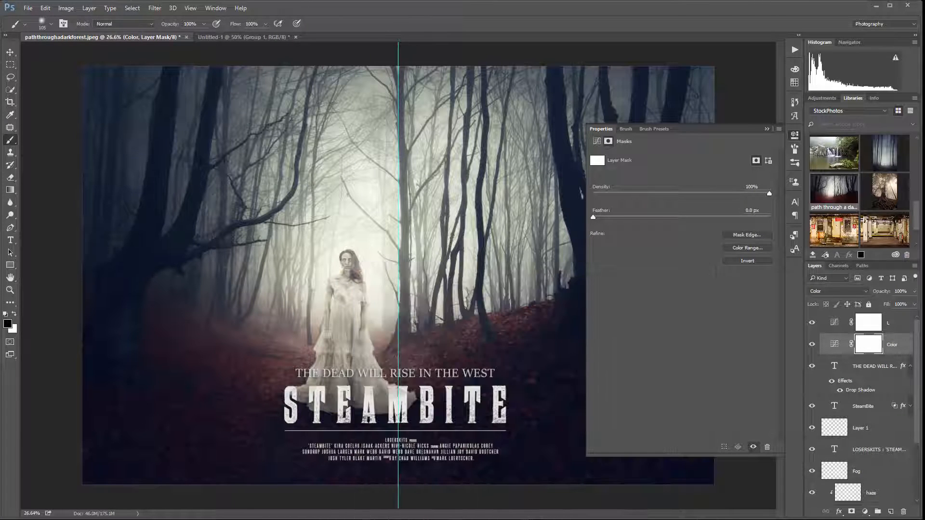
{"action": "left_click", "coordinate": [204, 25]}
{"action": "left_click_drag", "start_coordinate": [204, 39], "coordinate": [164, 38]}
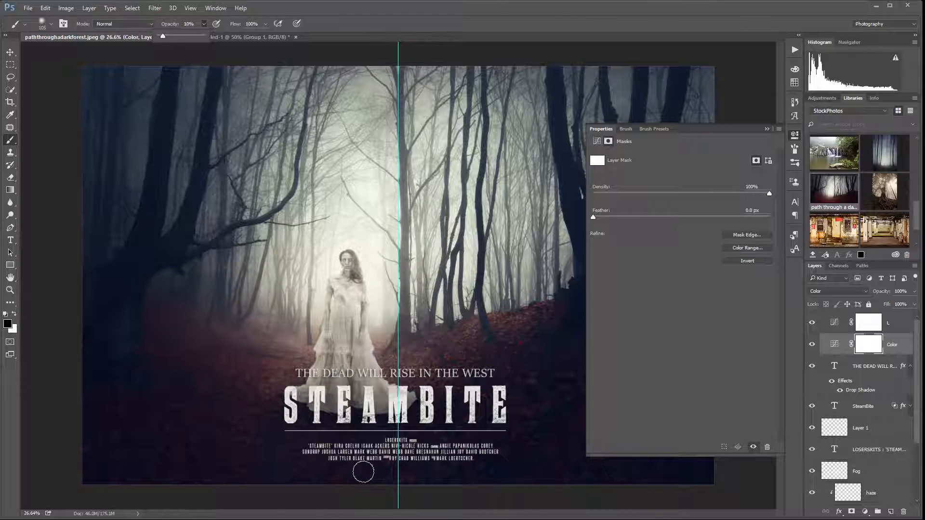
Enlarge the brush to 400 px and paint the mask over the red forest floor around the title and the woman
{"action": "left_click", "coordinate": [363, 472]}
{"action": "key", "text": "bracketright"}
{"action": "key", "text": "bracketright"}
{"action": "key", "text": "bracketright"}
{"action": "key", "text": "bracketright"}
{"action": "key", "text": "bracketright"}
{"action": "key", "text": "bracketright"}
{"action": "key", "text": "bracketright"}
{"action": "key", "text": "bracketright"}
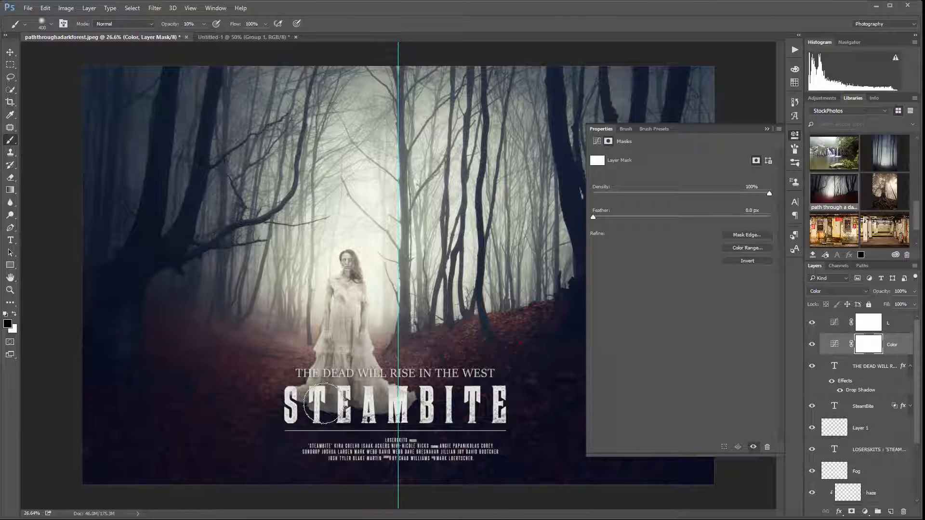
{"action": "mouse_move", "coordinate": [438, 413]}
{"action": "left_mouse_down"}
{"action": "mouse_move", "coordinate": [315, 414]}
{"action": "mouse_move", "coordinate": [172, 447]}
{"action": "mouse_move", "coordinate": [171, 436]}
{"action": "mouse_move", "coordinate": [210, 398]}
{"action": "mouse_move", "coordinate": [201, 368]}
{"action": "mouse_move", "coordinate": [288, 372]}
{"action": "mouse_move", "coordinate": [319, 395]}
{"action": "mouse_move", "coordinate": [360, 391]}
{"action": "mouse_move", "coordinate": [333, 391]}
{"action": "mouse_move", "coordinate": [401, 423]}
{"action": "mouse_move", "coordinate": [350, 418]}
{"action": "mouse_move", "coordinate": [413, 429]}
{"action": "mouse_move", "coordinate": [479, 415]}
{"action": "mouse_move", "coordinate": [511, 364]}
{"action": "mouse_move", "coordinate": [471, 352]}
{"action": "mouse_move", "coordinate": [440, 383]}
{"action": "mouse_move", "coordinate": [461, 426]}
{"action": "mouse_move", "coordinate": [532, 423]}
{"action": "left_mouse_up"}
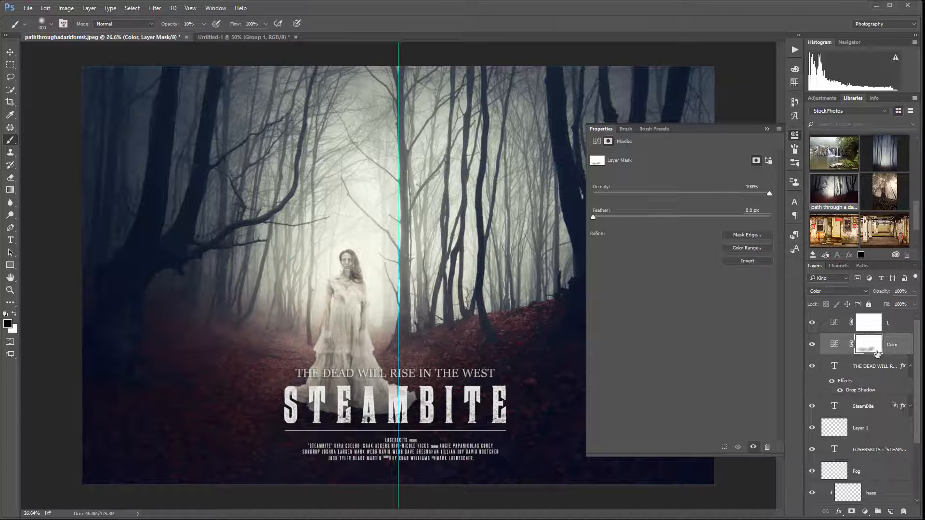
{"action": "mouse_move", "coordinate": [214, 384]}
{"action": "left_mouse_down"}
{"action": "mouse_move", "coordinate": [261, 349]}
{"action": "mouse_move", "coordinate": [237, 390]}
{"action": "mouse_move", "coordinate": [387, 406]}
{"action": "mouse_move", "coordinate": [338, 338]}
{"action": "mouse_move", "coordinate": [300, 337]}
{"action": "mouse_move", "coordinate": [339, 289]}
{"action": "left_mouse_up"}
On the L Curves layer, lift the RGB black point to output 9 and lower the white point to output 252
{"action": "left_click", "coordinate": [880, 327]}
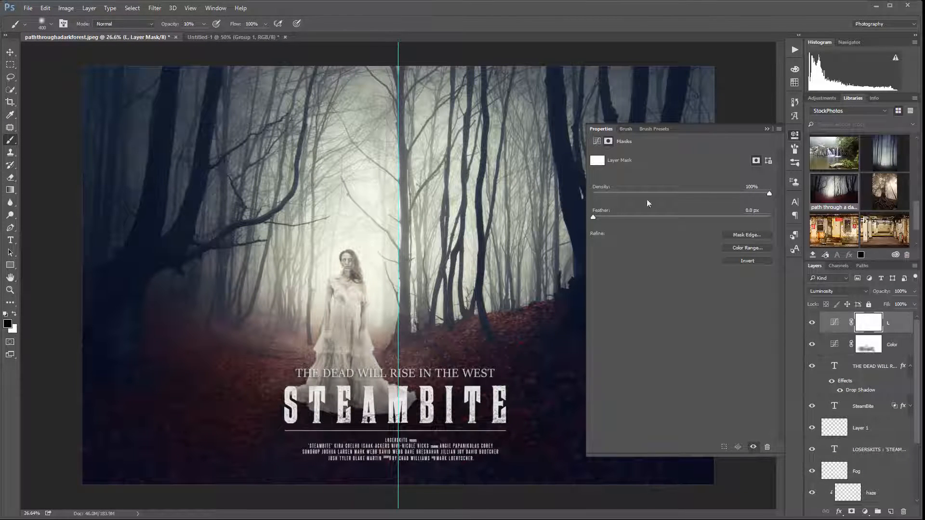
{"action": "left_click", "coordinate": [796, 137]}
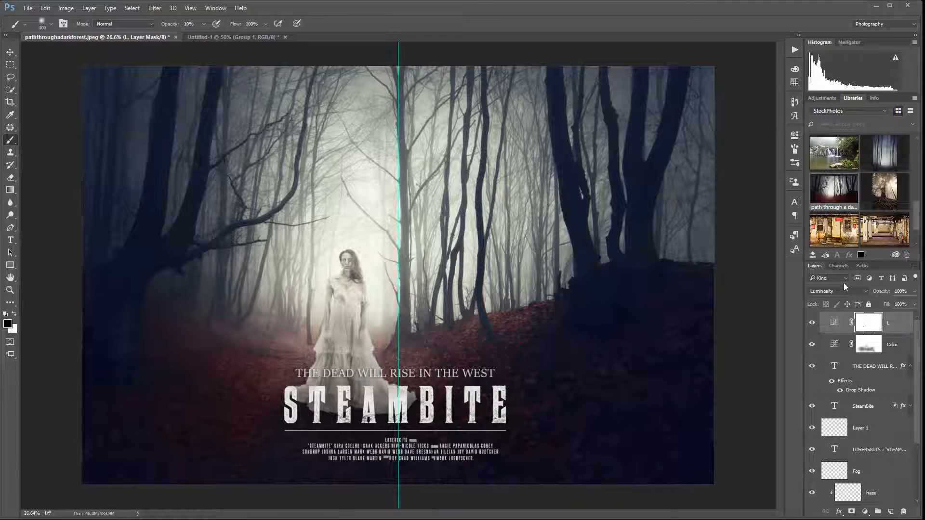
{"action": "double_click", "coordinate": [835, 322]}
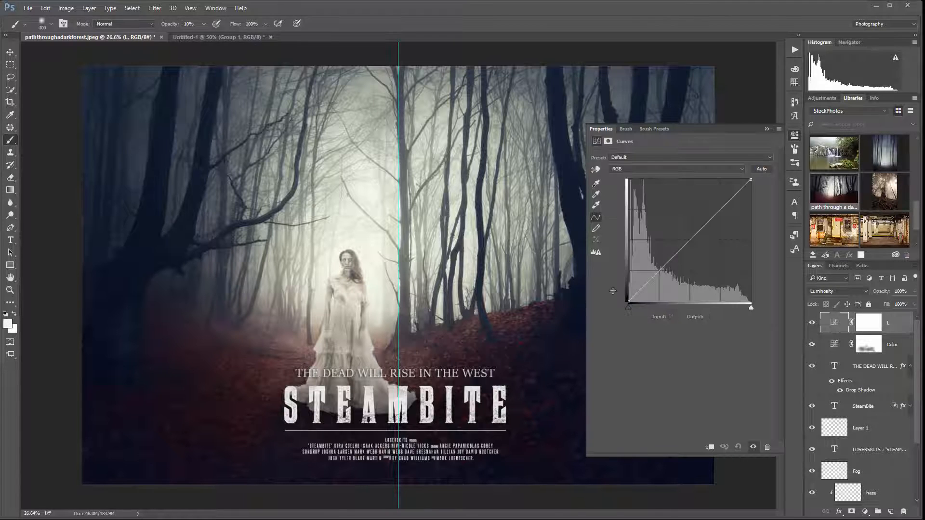
{"action": "mouse_move", "coordinate": [613, 291]}
{"action": "left_mouse_down"}
{"action": "mouse_move", "coordinate": [608, 263]}
{"action": "mouse_move", "coordinate": [610, 297]}
{"action": "left_mouse_up"}
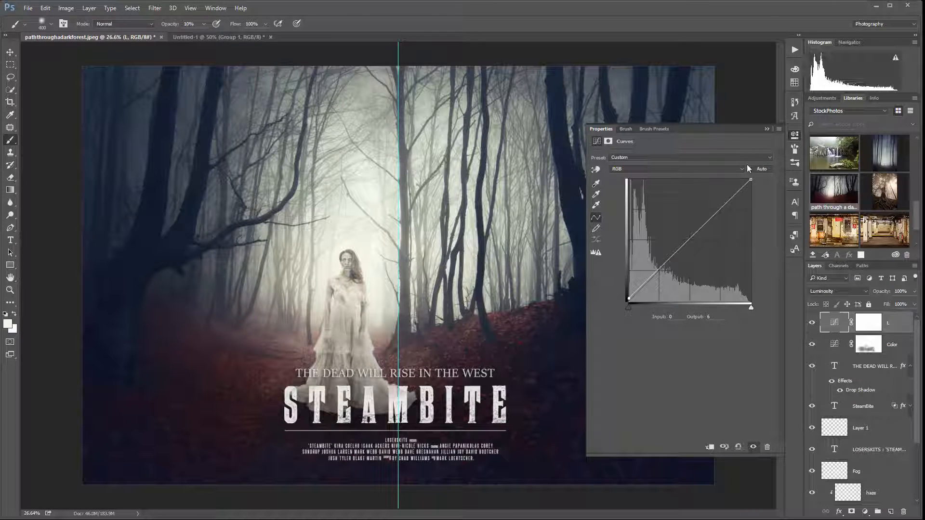
{"action": "left_click_drag", "start_coordinate": [751, 180], "coordinate": [752, 184]}
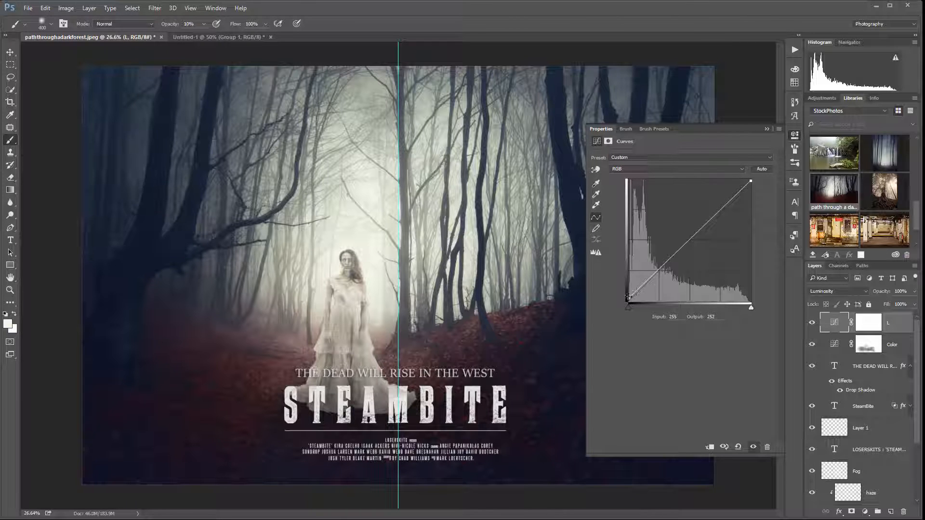
{"action": "left_click_drag", "start_coordinate": [628, 297], "coordinate": [606, 294]}
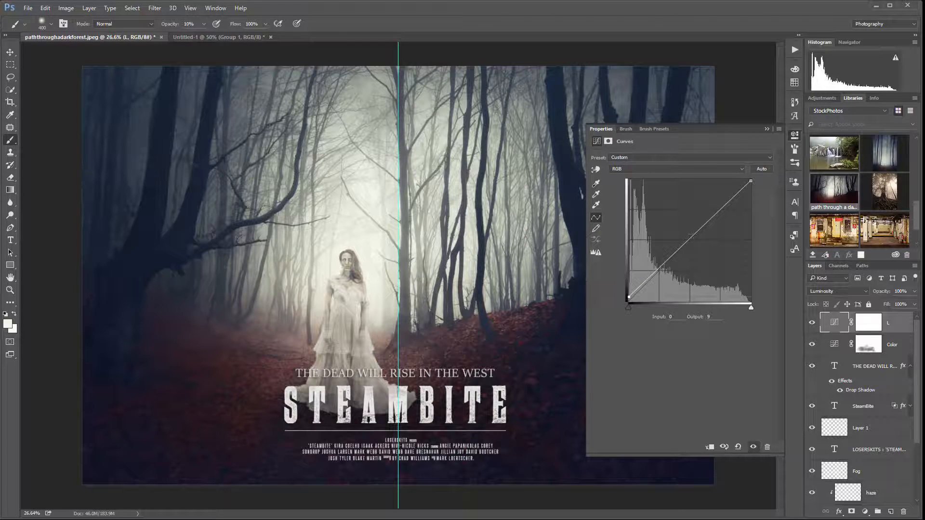
Compare the poster with and without the L curve adjustment
{"action": "left_click", "coordinate": [812, 323]}
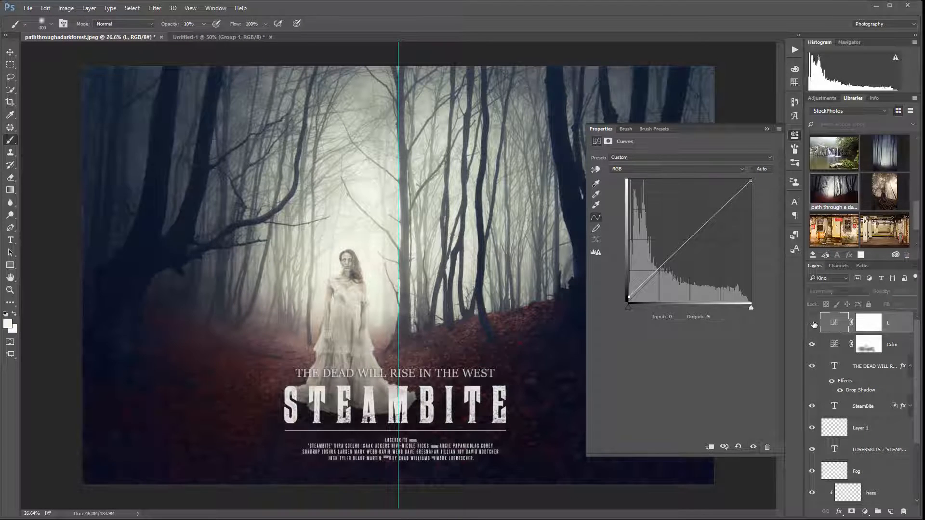
{"action": "left_click", "coordinate": [812, 323]}
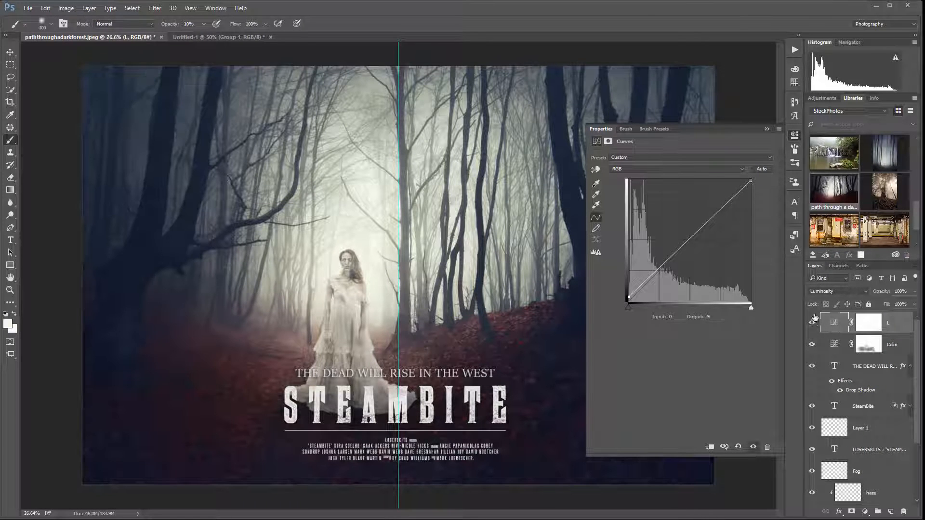
{"action": "left_click", "coordinate": [794, 136]}
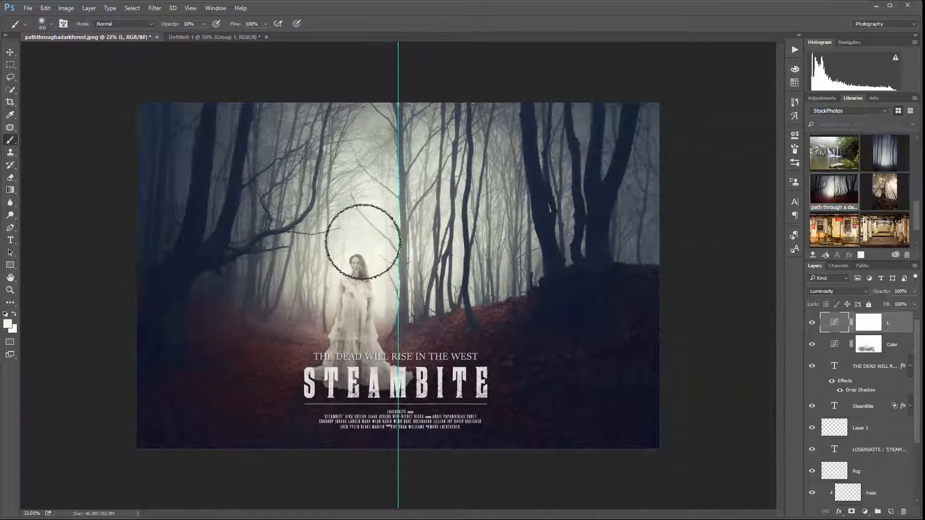
Check the graded poster as a whole and remove the vertical guide from its centre
{"action": "scroll", "coordinate": [371, 221], "scroll_direction": "down", "scroll_amount": 2}
{"action": "left_click", "coordinate": [10, 53]}
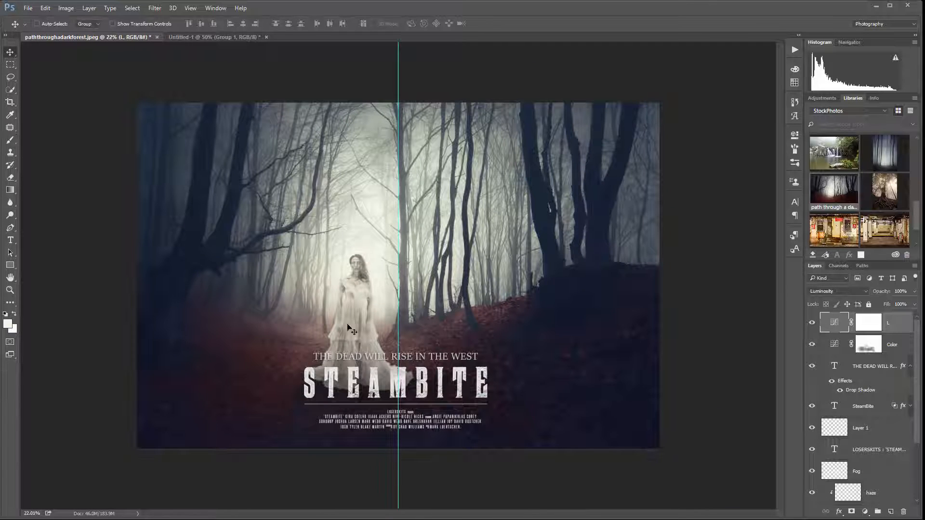
{"action": "scroll", "coordinate": [391, 428], "scroll_direction": "up", "scroll_amount": 1}
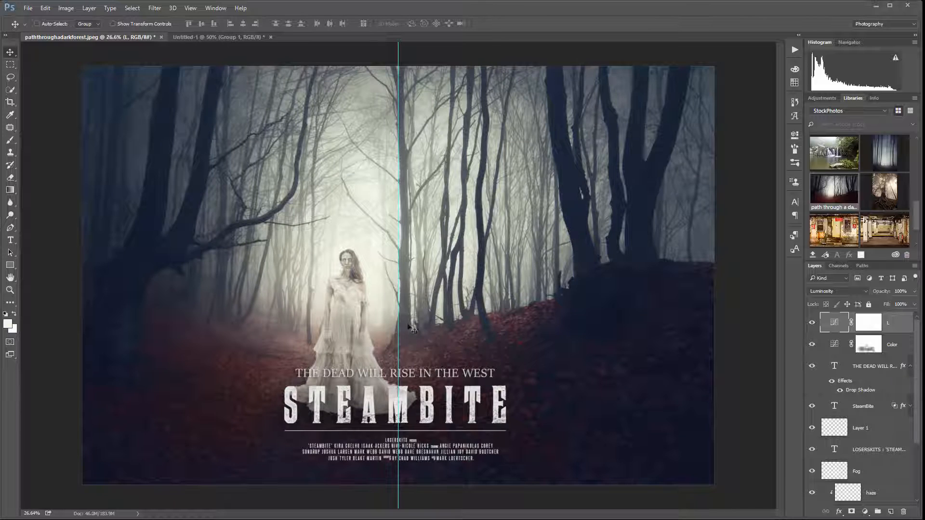
{"action": "scroll", "coordinate": [366, 370], "scroll_direction": "down", "scroll_amount": 1}
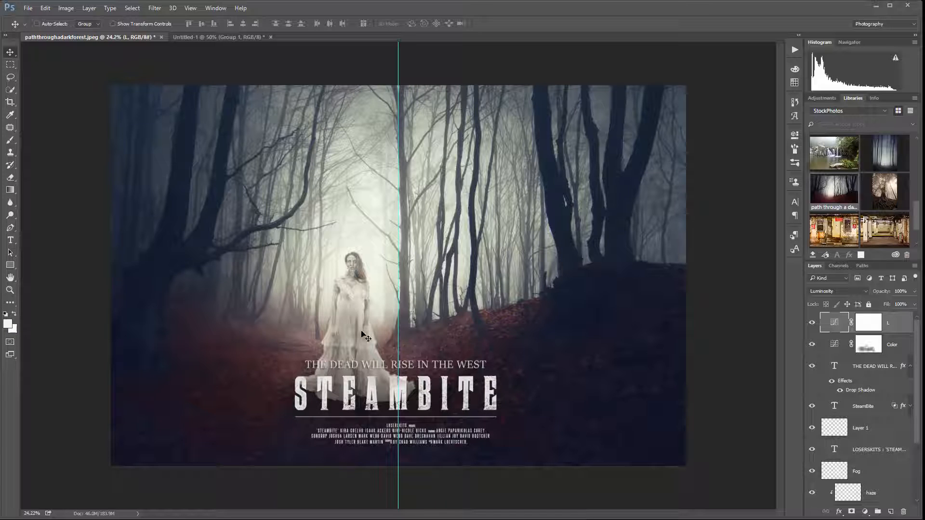
{"action": "scroll", "coordinate": [362, 335], "scroll_direction": "up", "scroll_amount": 2}
{"action": "scroll", "coordinate": [362, 336], "scroll_direction": "down", "scroll_amount": 1}
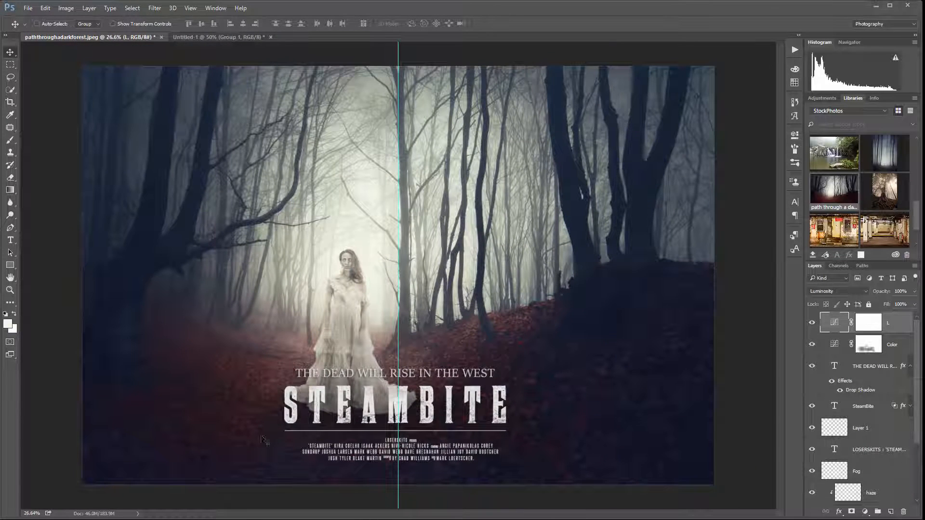
{"action": "scroll", "coordinate": [282, 312], "scroll_direction": "down", "scroll_amount": 1}
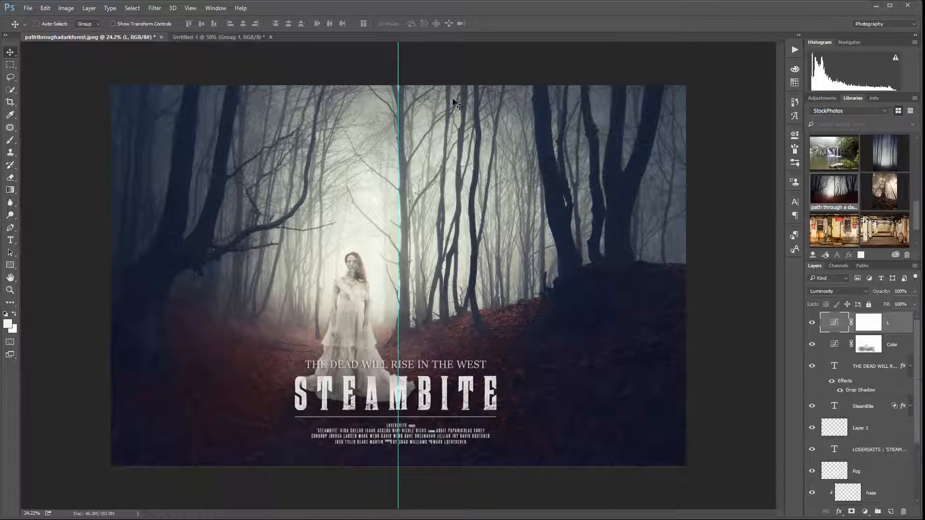
{"action": "left_click_drag", "start_coordinate": [399, 67], "coordinate": [14, 100]}
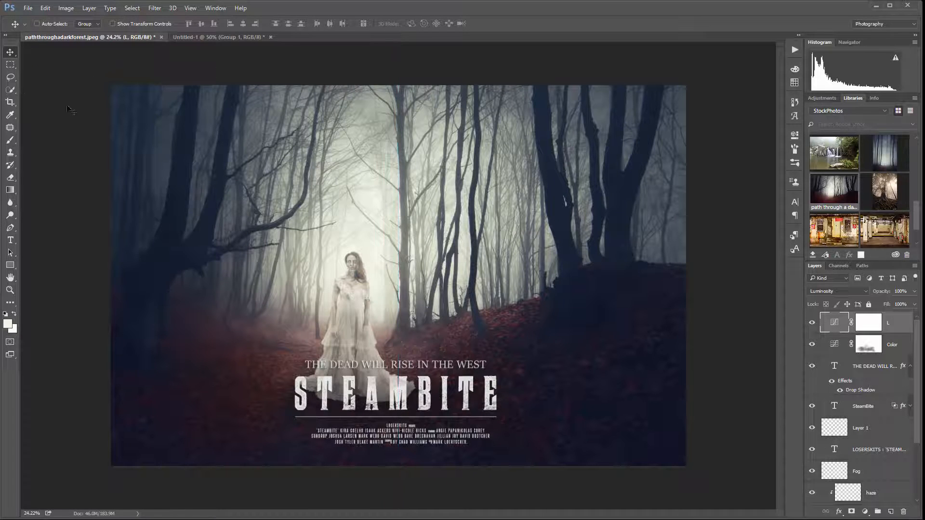